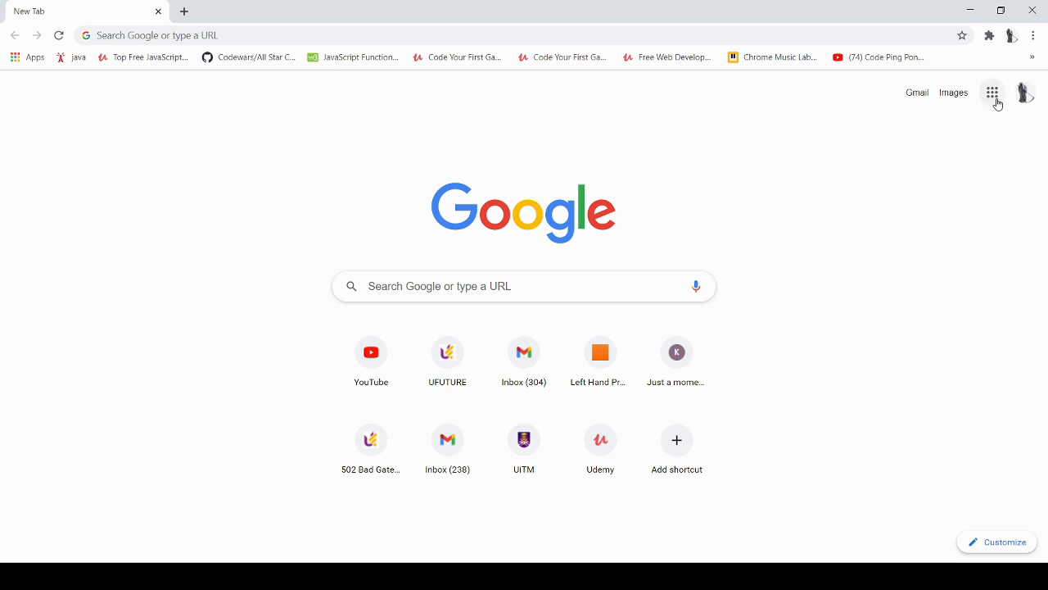
# Open Google Sheets from the Google apps and create a blank spreadsheet
pyautogui.click(999, 101)
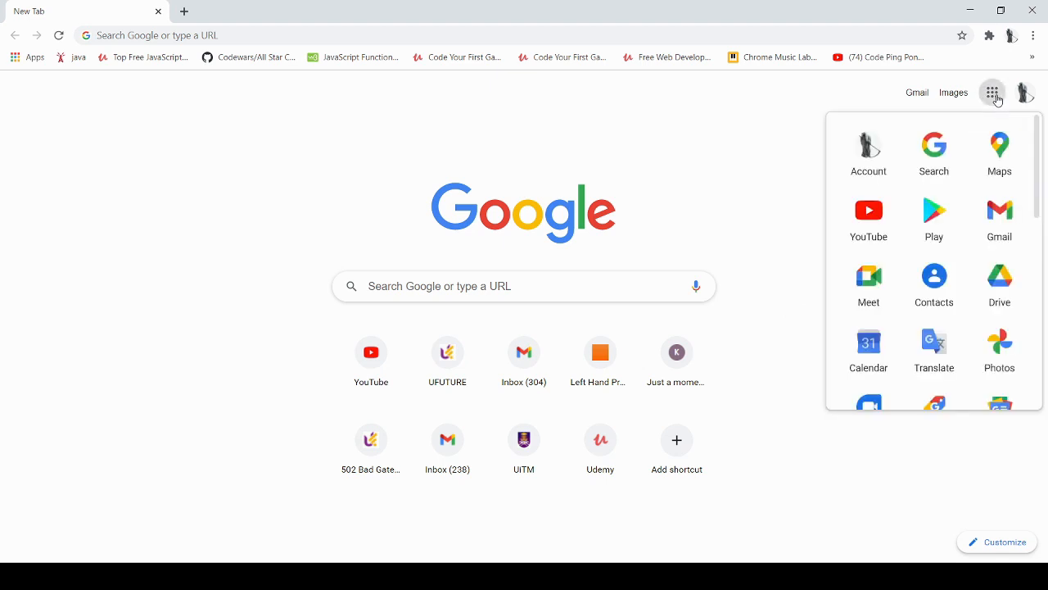
pyautogui.scroll(-3, 991, 148)
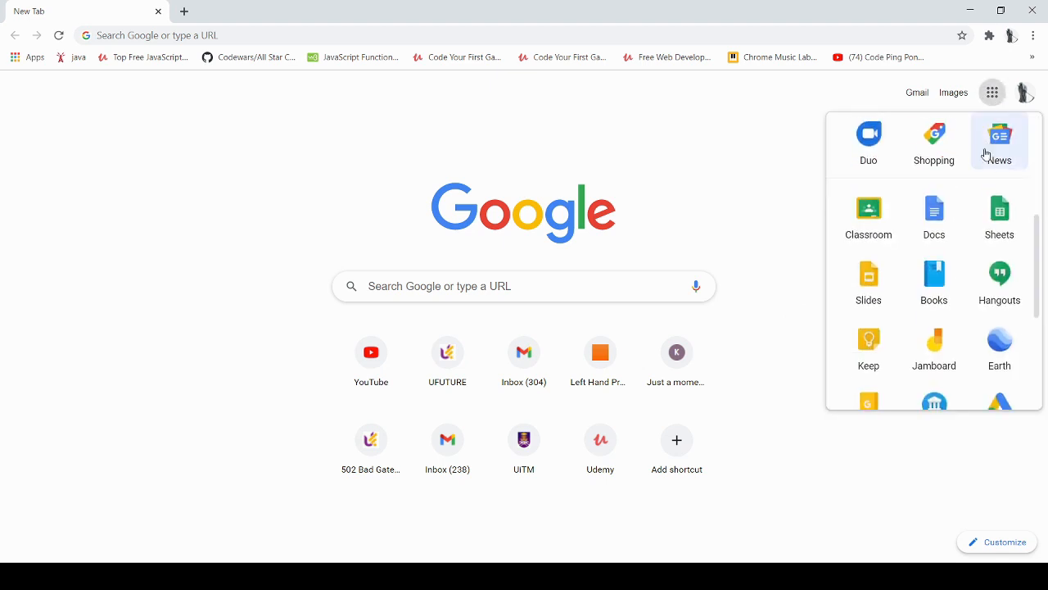
pyautogui.click(995, 206)
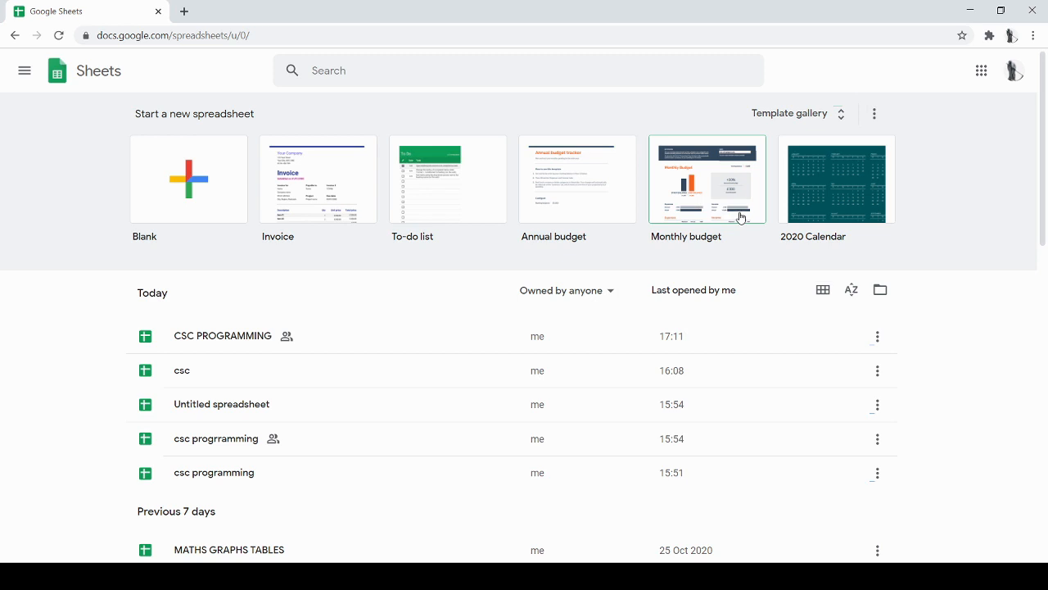
pyautogui.click(205, 201)
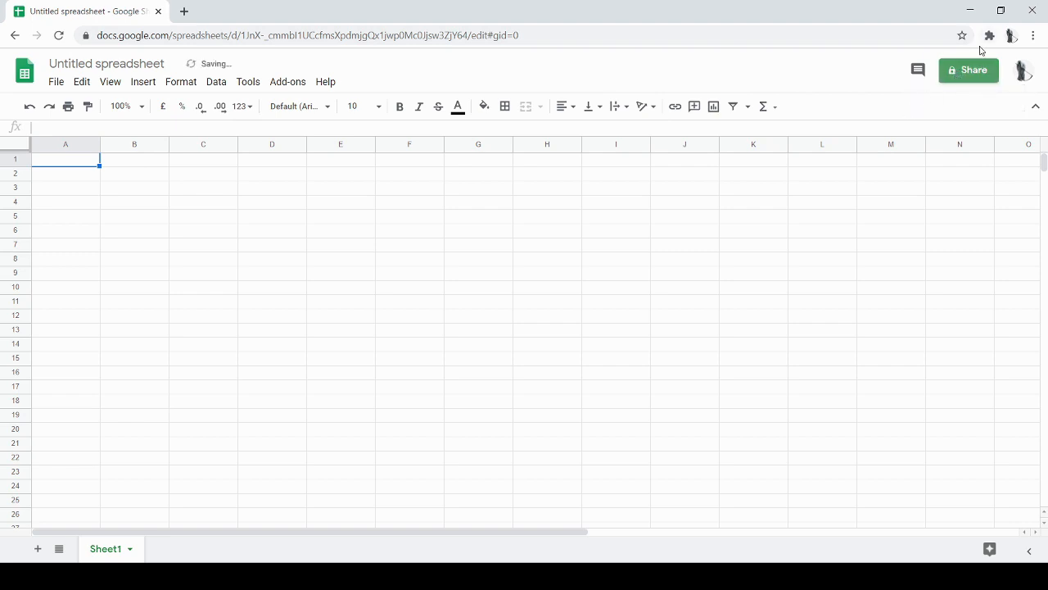
# Start sharing the untitled spreadsheet and save it under the name "csc programming"
pyautogui.click(959, 79)
pyautogui.press('BackSpace')
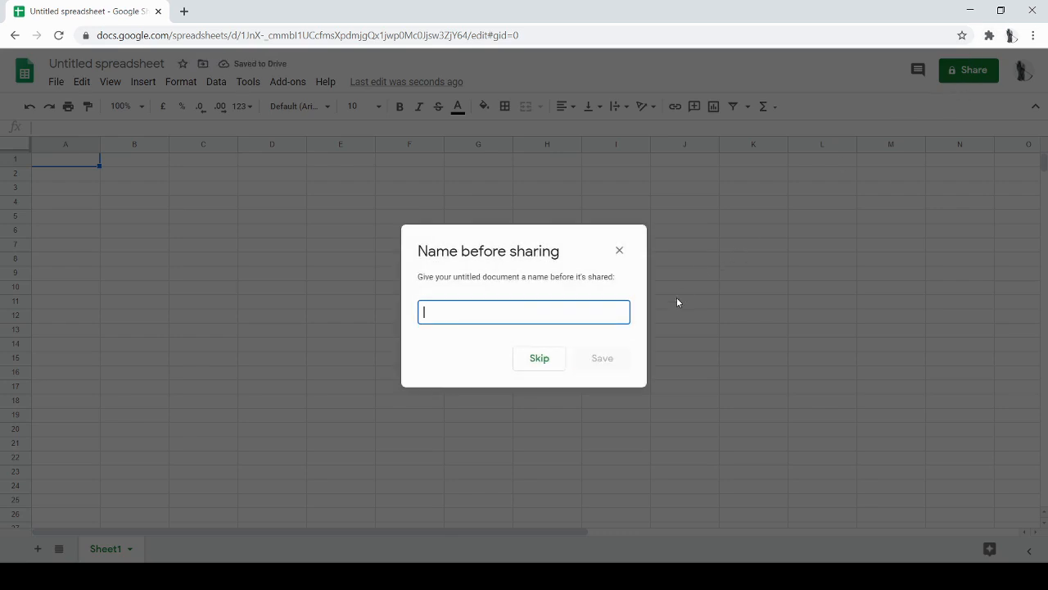
pyautogui.write('csc')
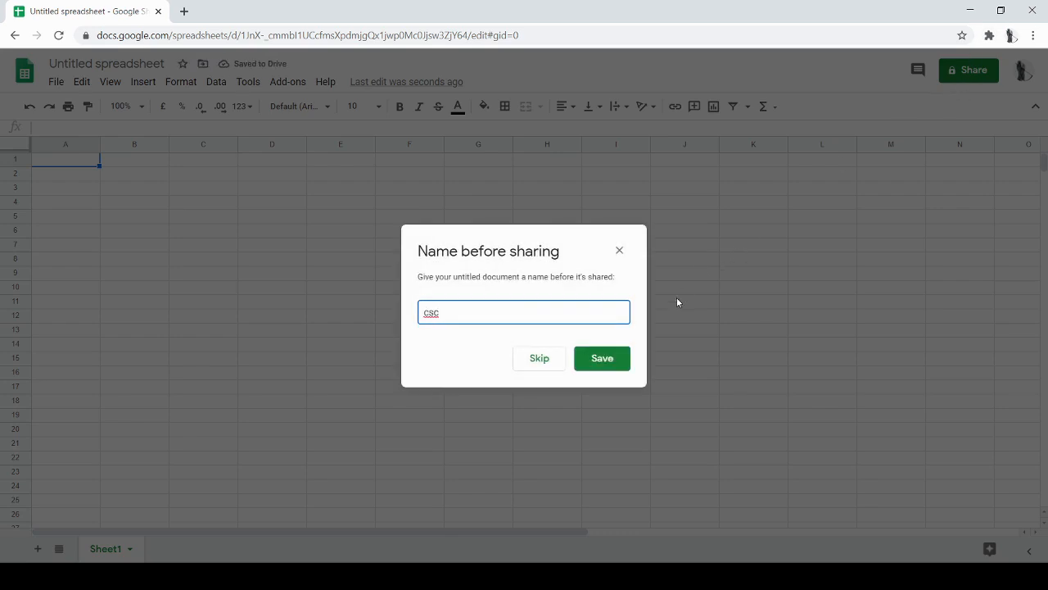
pyautogui.write(' programming')
pyautogui.click(624, 358)
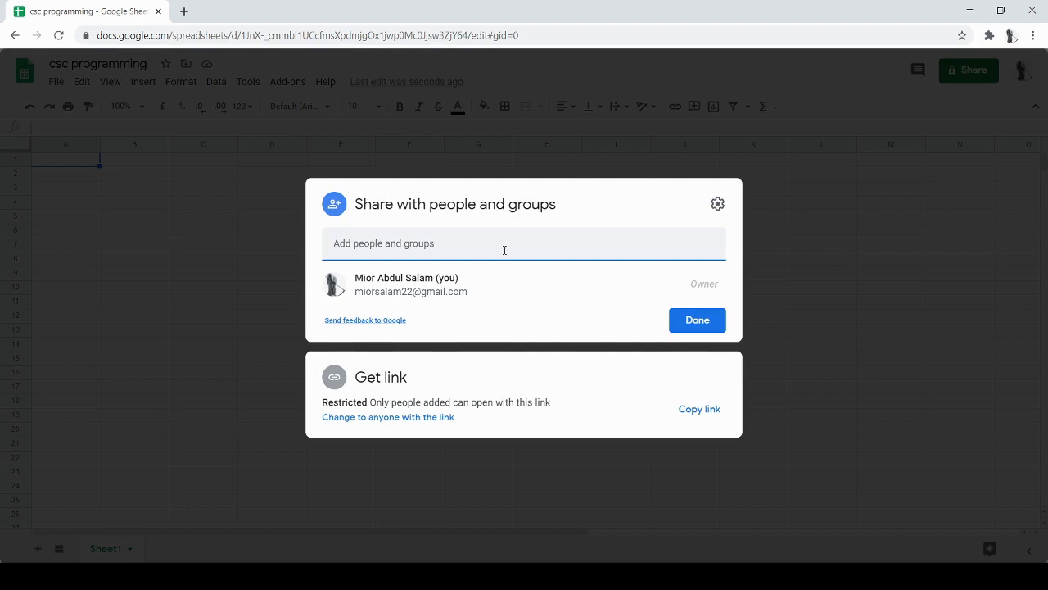
# Change the spreadsheet's link sharing to Anyone with the link as Viewer and finish sharing
pyautogui.click(504, 249)
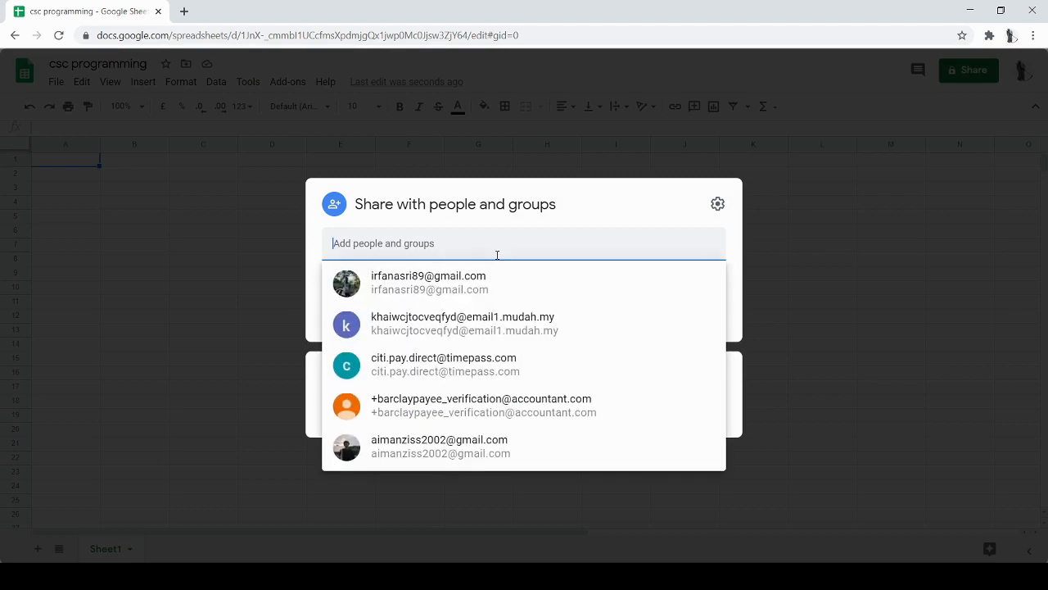
pyautogui.click(315, 335)
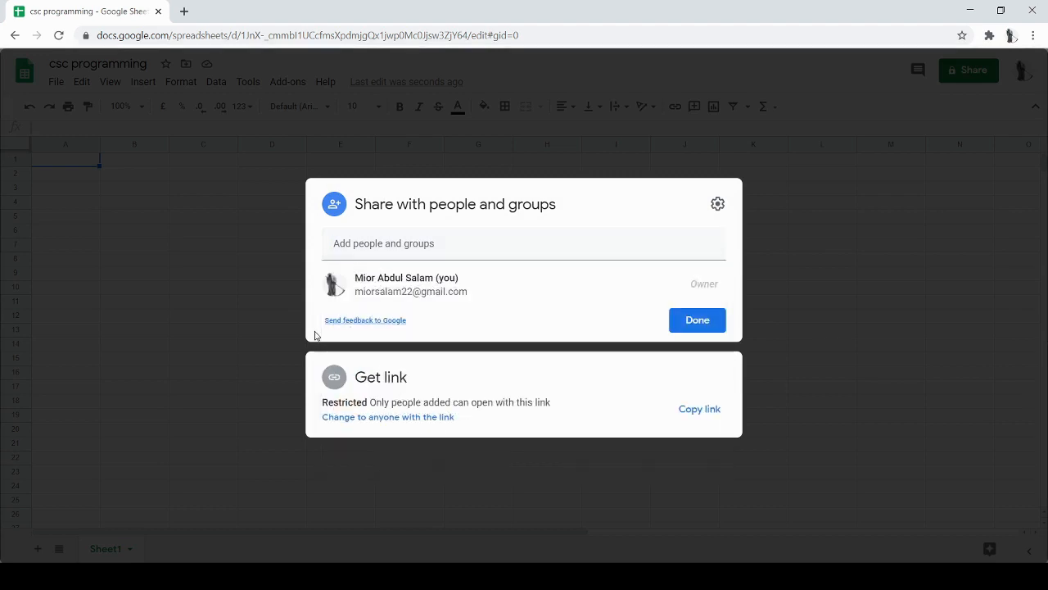
pyautogui.click(389, 419)
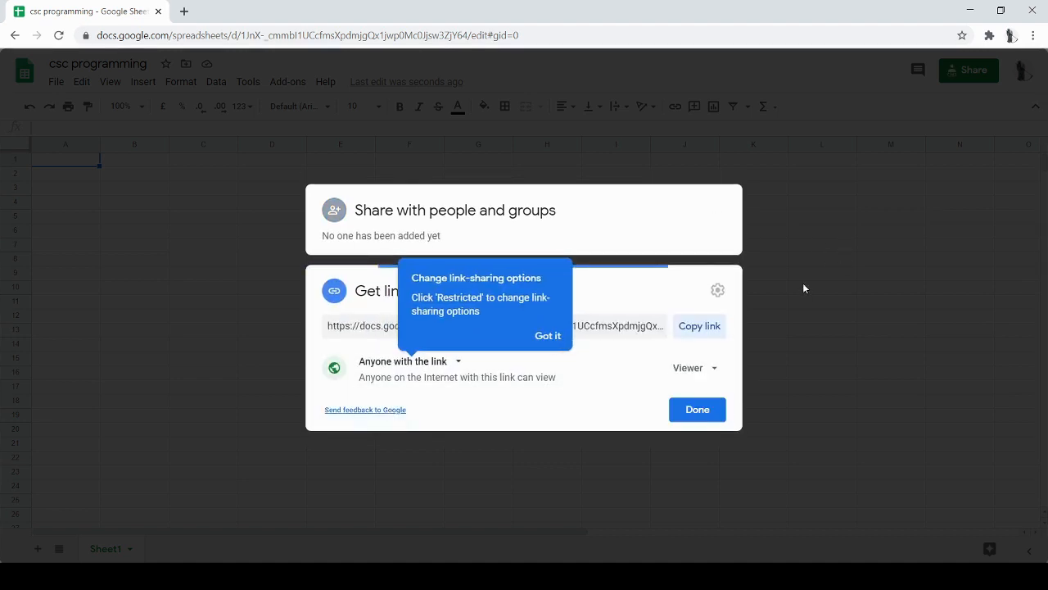
pyautogui.click(696, 410)
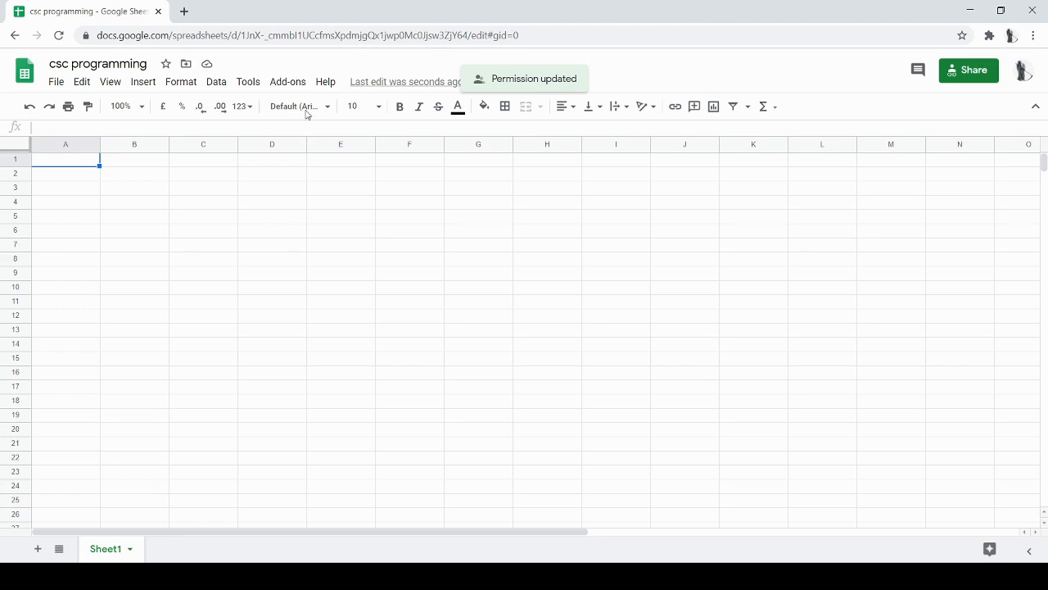
# Apply all borders to the cell range A1:G5
pyautogui.click(104, 175)
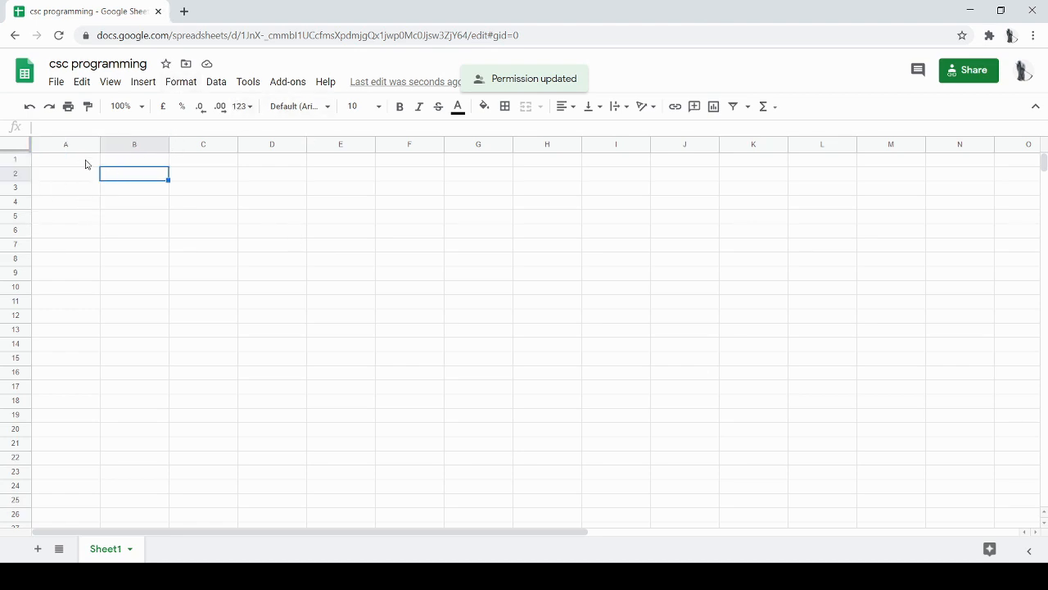
pyautogui.moveTo(88, 166)
pyautogui.mouseDown()
pyautogui.moveTo(150, 201)
pyautogui.moveTo(346, 231)
pyautogui.moveTo(466, 216)
pyautogui.mouseUp()
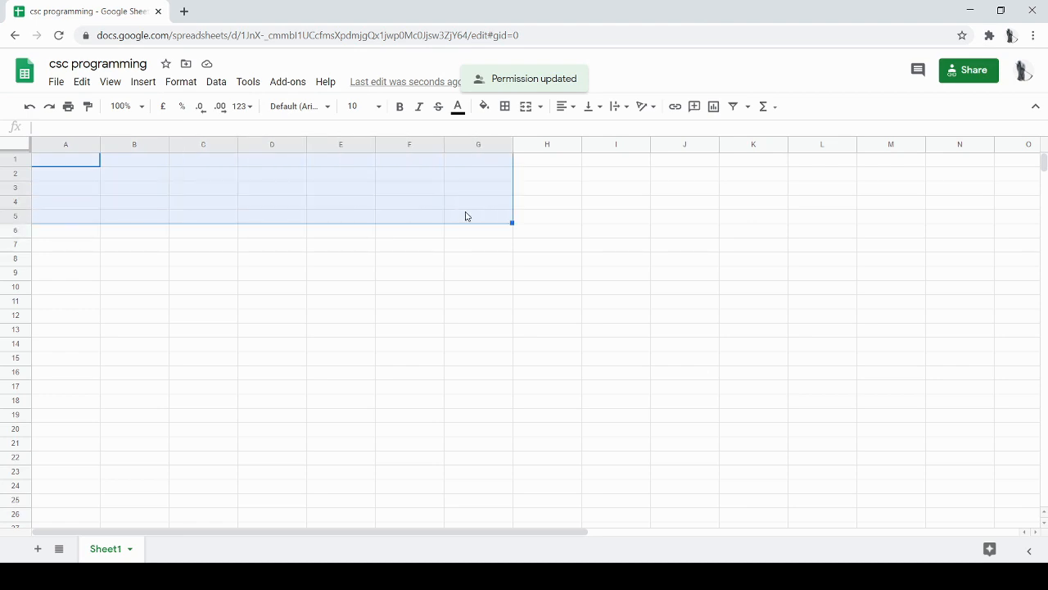
pyautogui.click(506, 109)
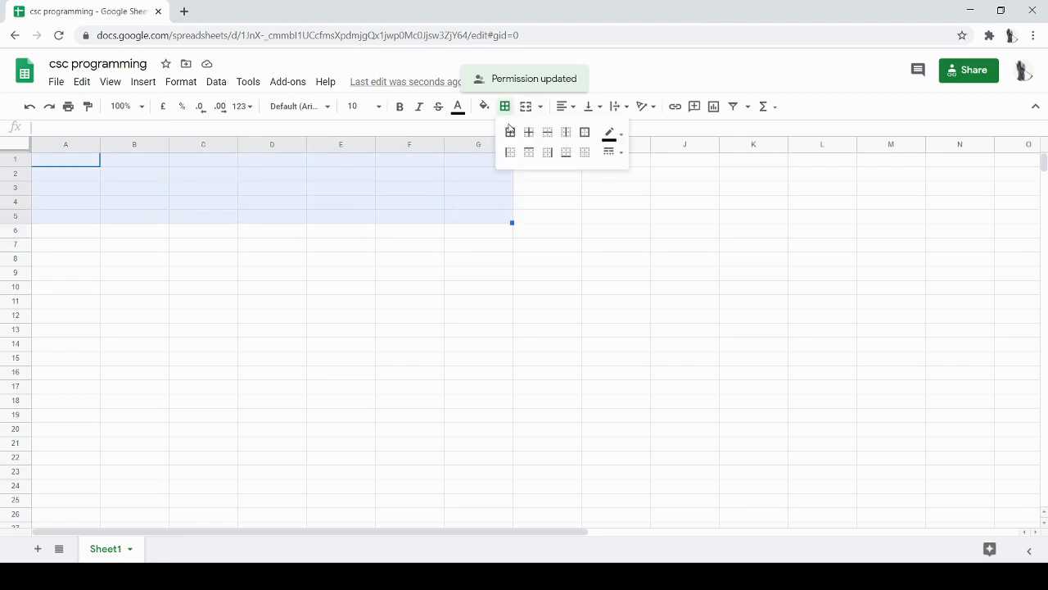
pyautogui.click(510, 132)
pyautogui.click(114, 251)
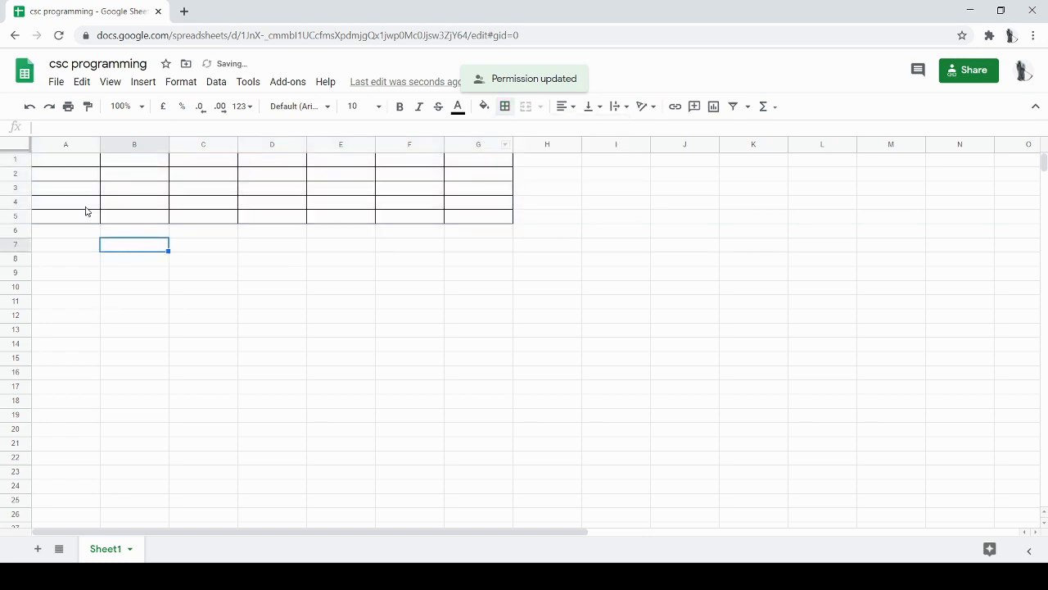
# Clear all borders from the cell range A1:G5
pyautogui.moveTo(89, 175); pyautogui.dragTo(503, 218)
pyautogui.click(505, 107)
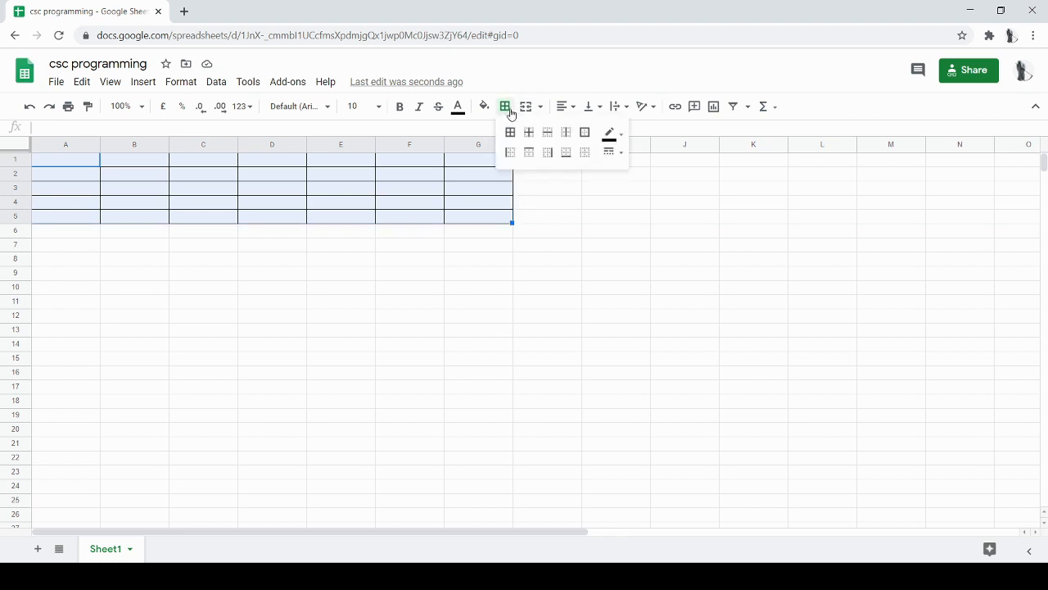
pyautogui.click(584, 152)
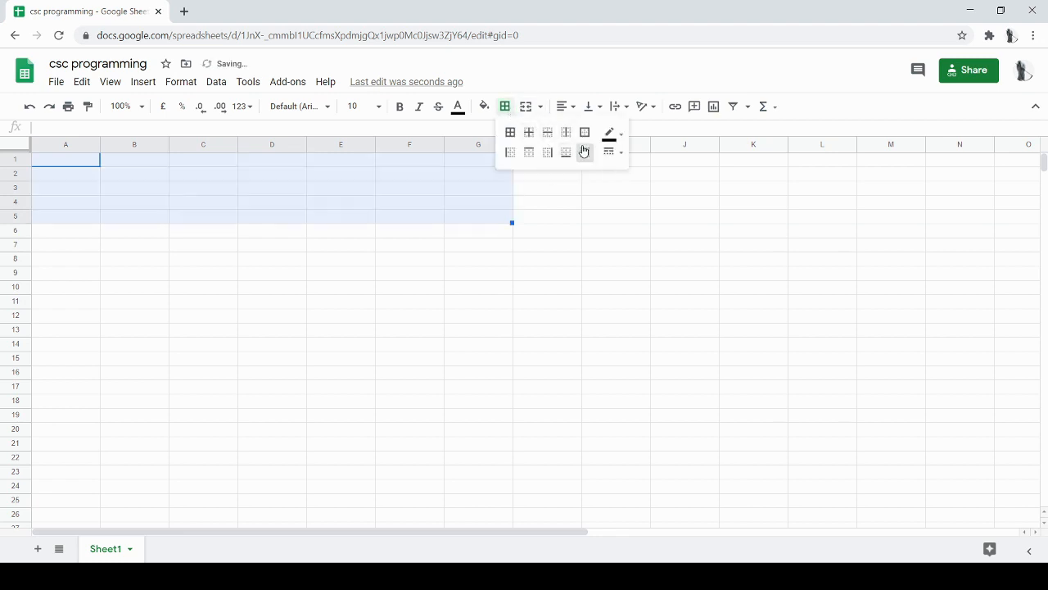
pyautogui.click(72, 264)
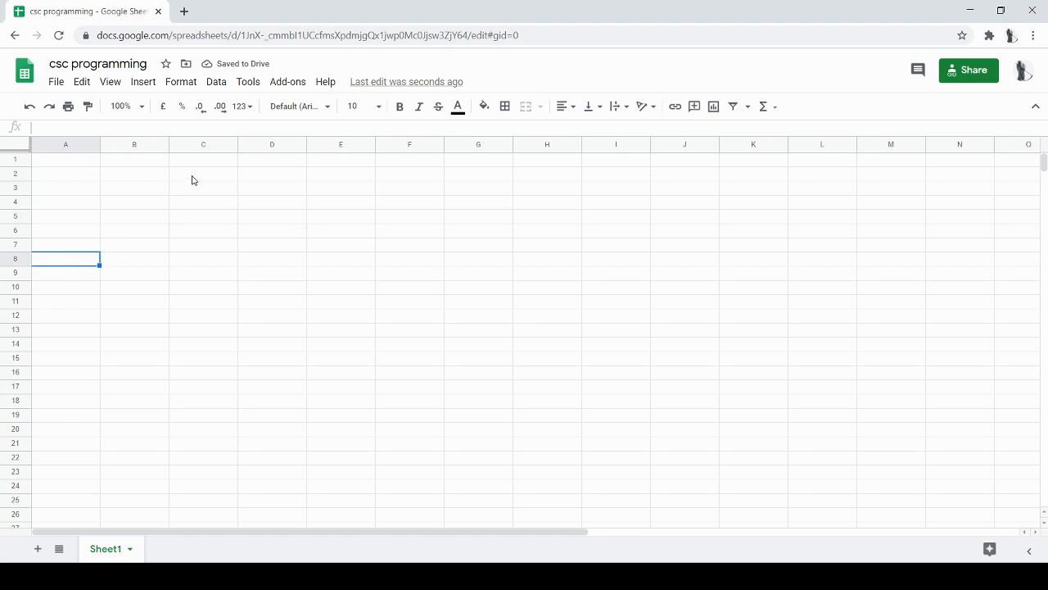
# Merge the cells C2:C6 into one cell and unmerge them again
pyautogui.moveTo(194, 181); pyautogui.dragTo(205, 234)
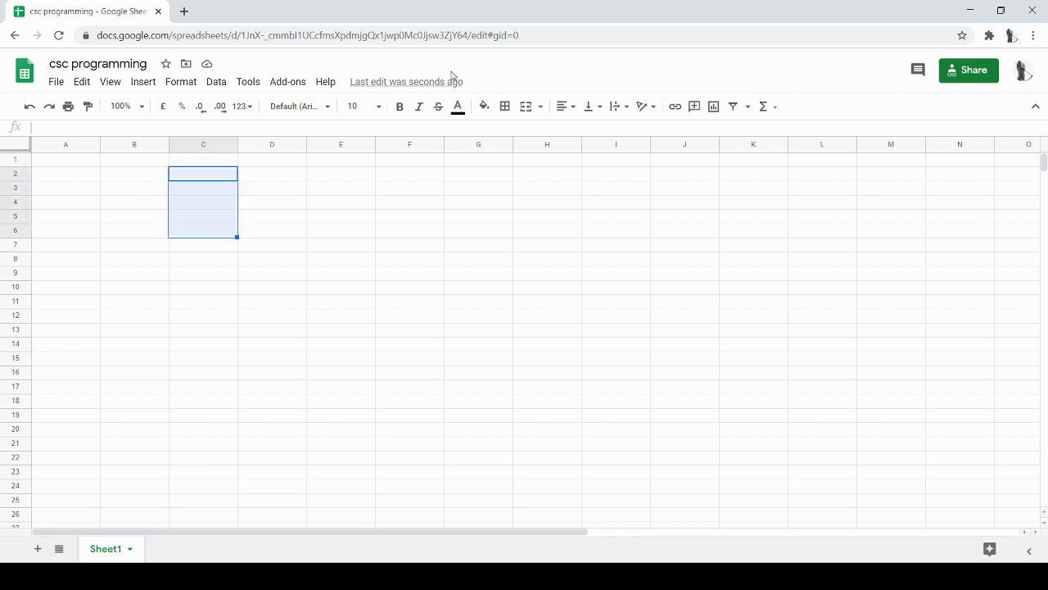
pyautogui.click(527, 106)
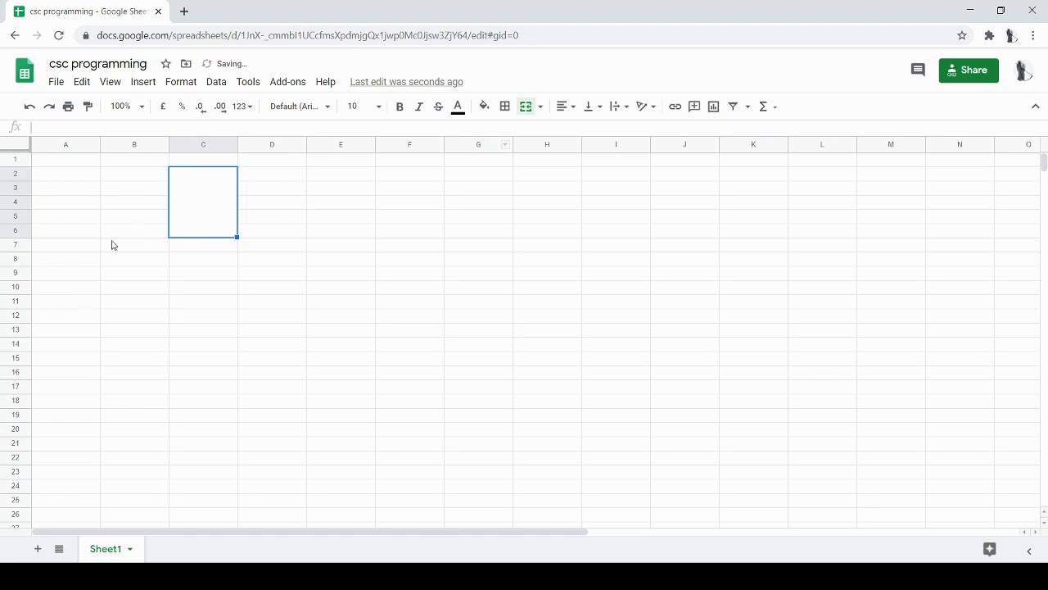
pyautogui.click(531, 107)
pyautogui.click(107, 205)
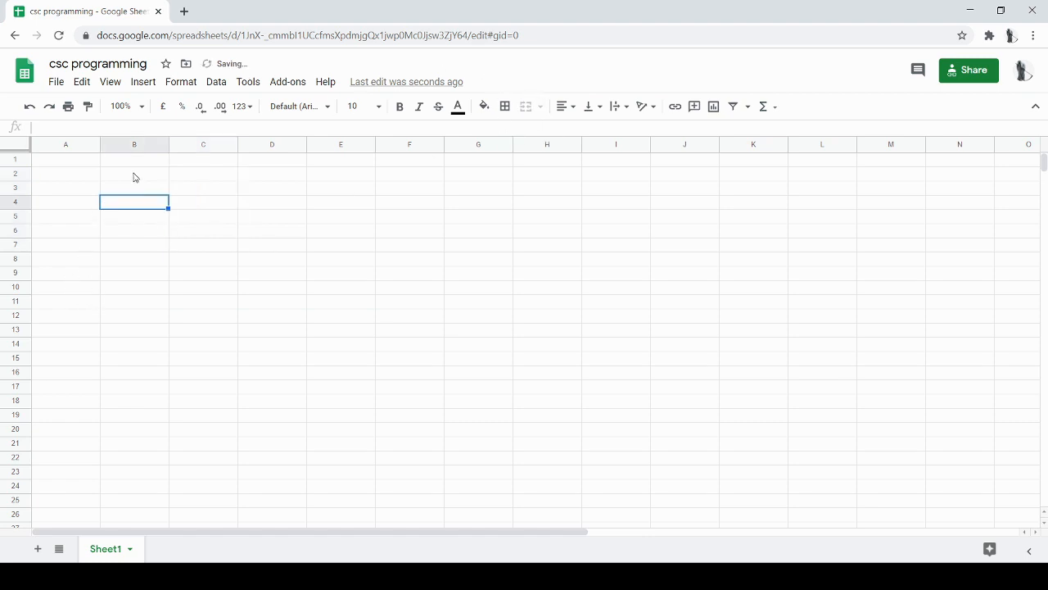
# Paste the copied weekly budget table into the sheet starting at cell B2
pyautogui.click(138, 180)
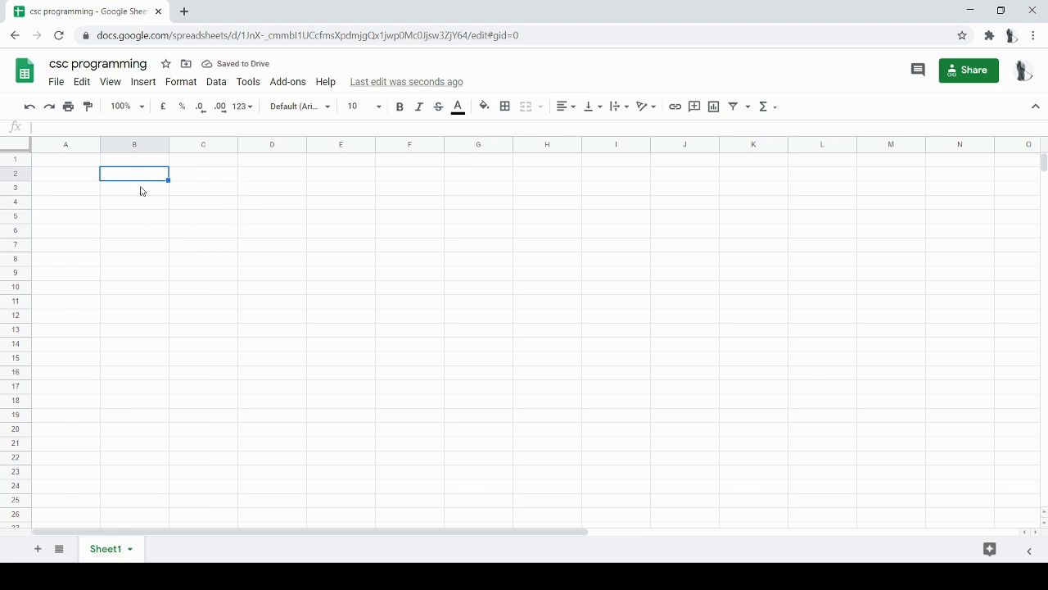
pyautogui.hotkey('ctrl', 'z')
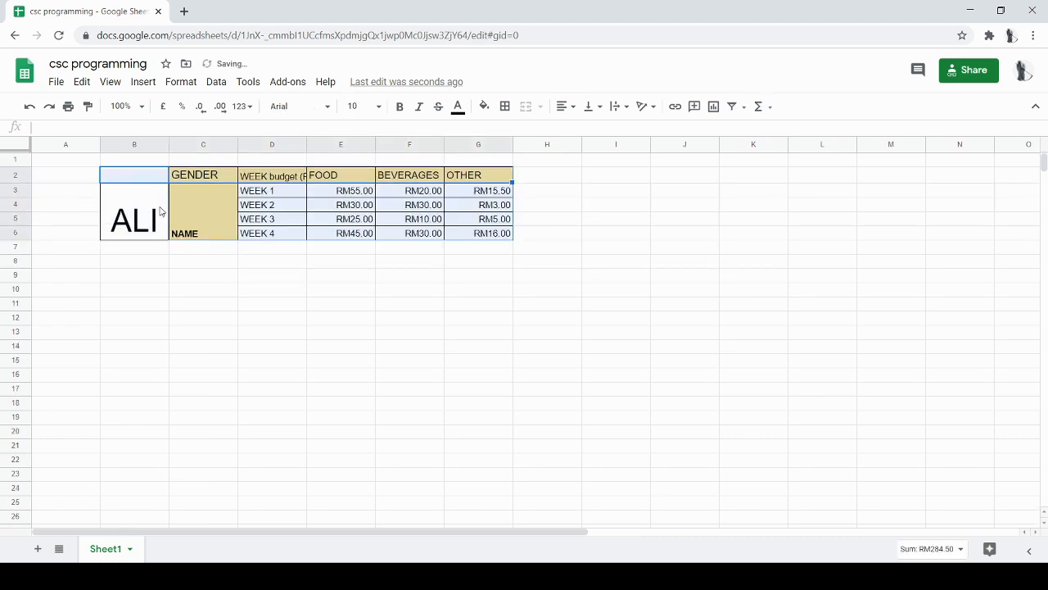
pyautogui.click(160, 208)
# Fill the header cells C2:G2, from GENDER to OTHER, with a dark green colour
pyautogui.moveTo(202, 163); pyautogui.dragTo(490, 171)
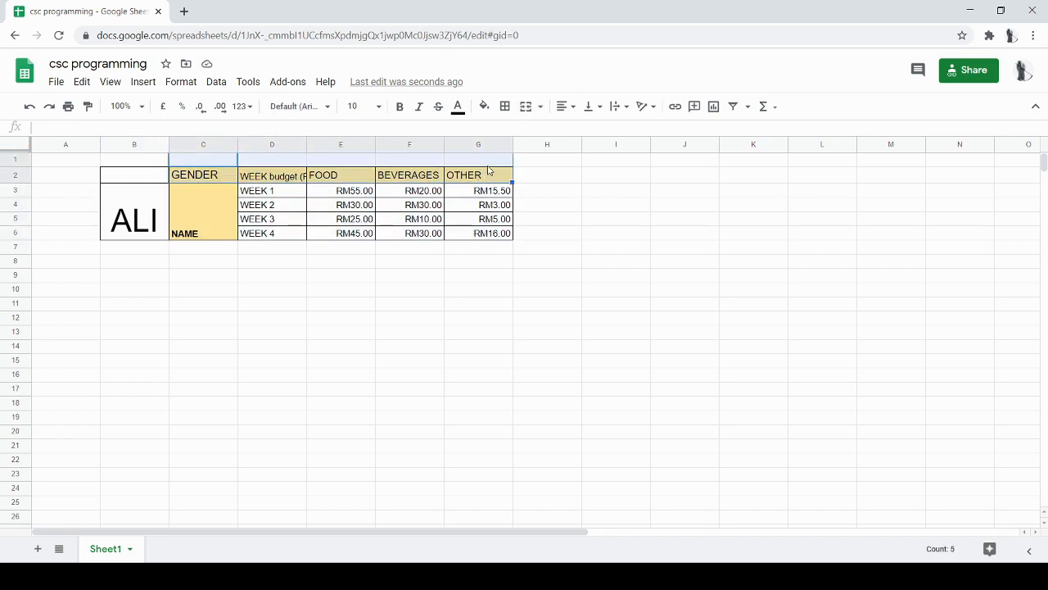
pyautogui.click(341, 182)
pyautogui.moveTo(227, 167); pyautogui.dragTo(464, 178)
pyautogui.click(344, 191)
pyautogui.click(210, 186)
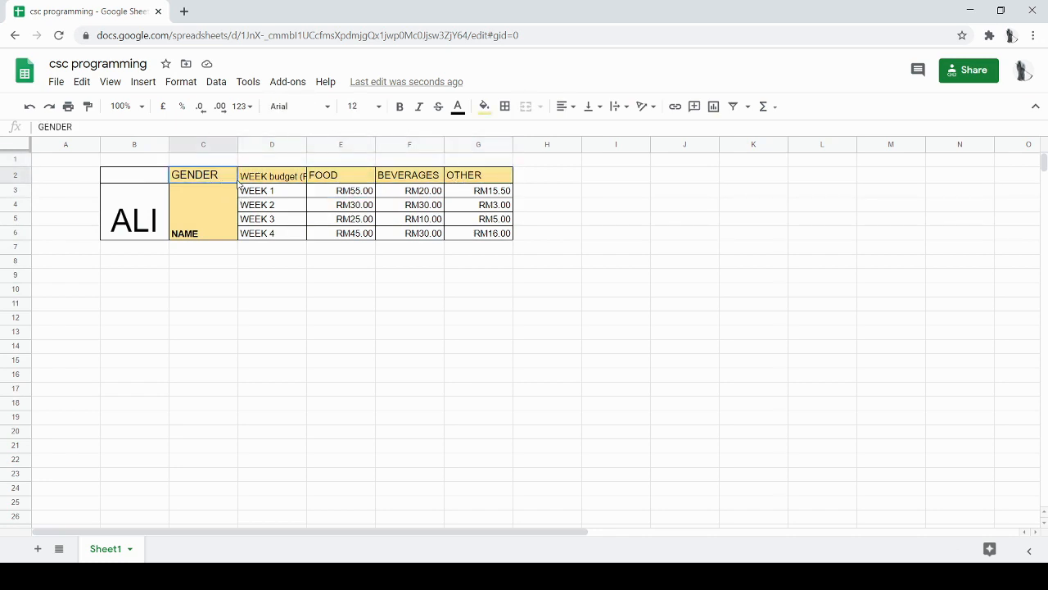
pyautogui.moveTo(240, 184); pyautogui.dragTo(470, 173)
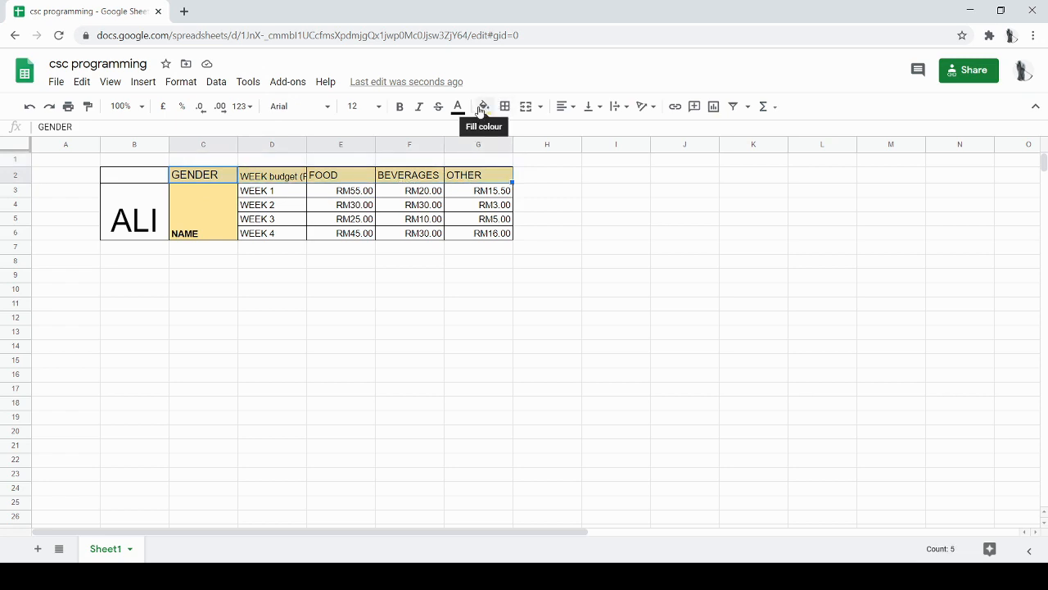
pyautogui.click(482, 107)
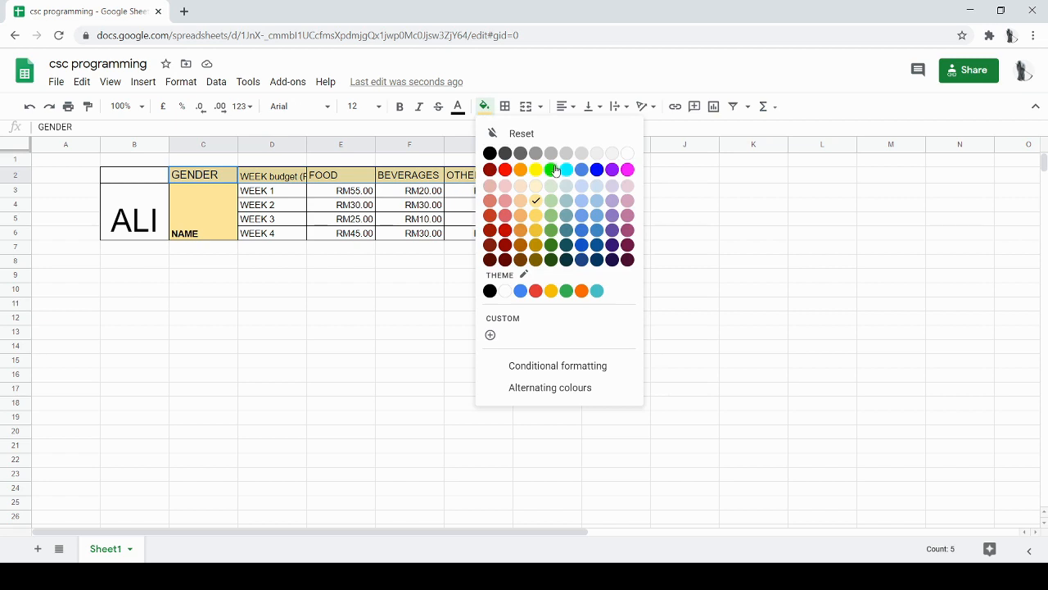
pyautogui.click(550, 235)
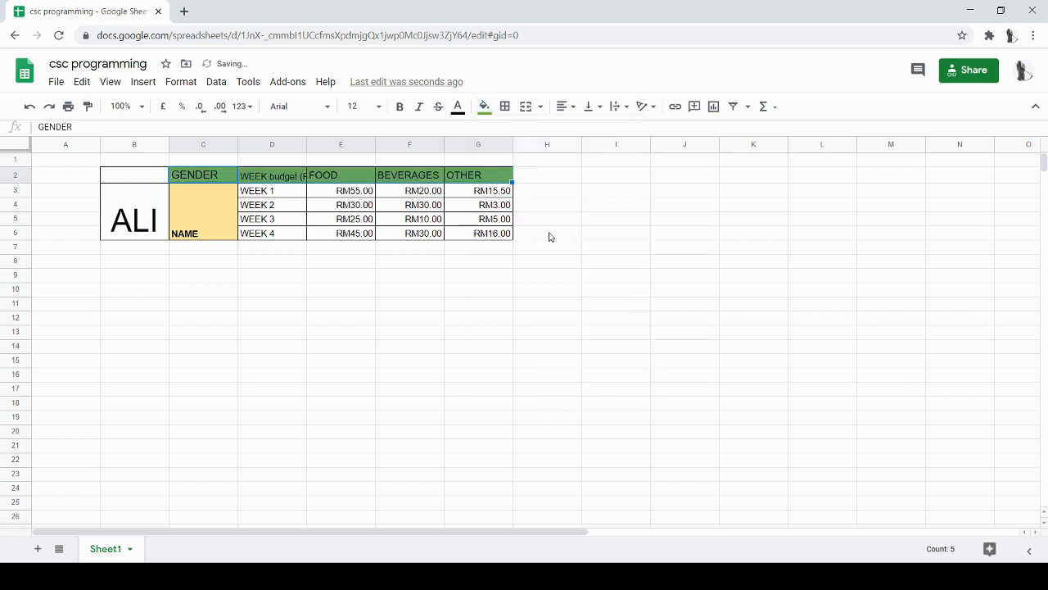
# Reset the fill colour of the header cells C2:G2 and of the merged NAME cell
pyautogui.click(488, 109)
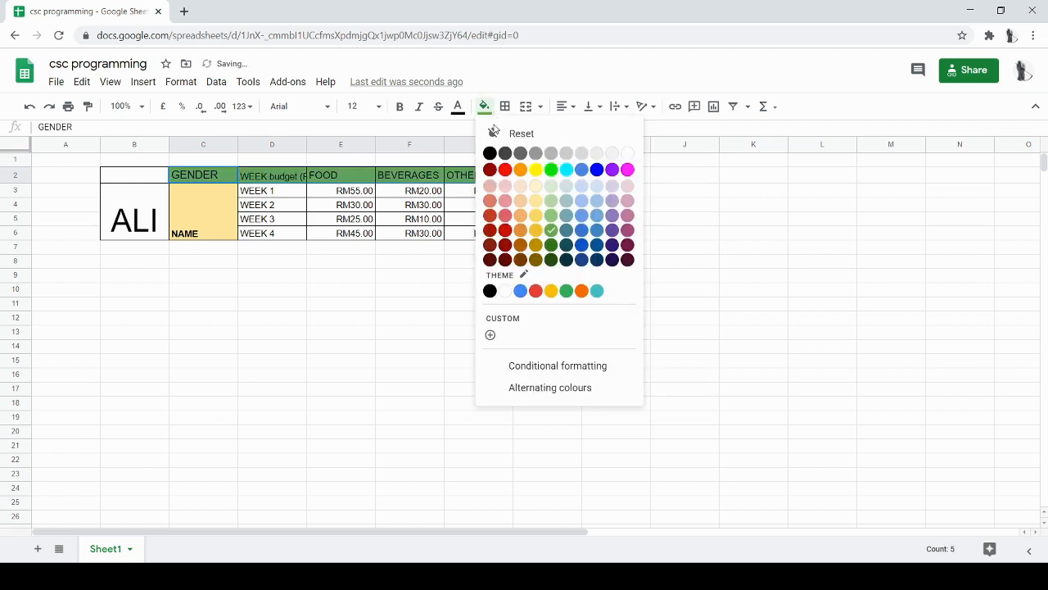
pyautogui.click(555, 131)
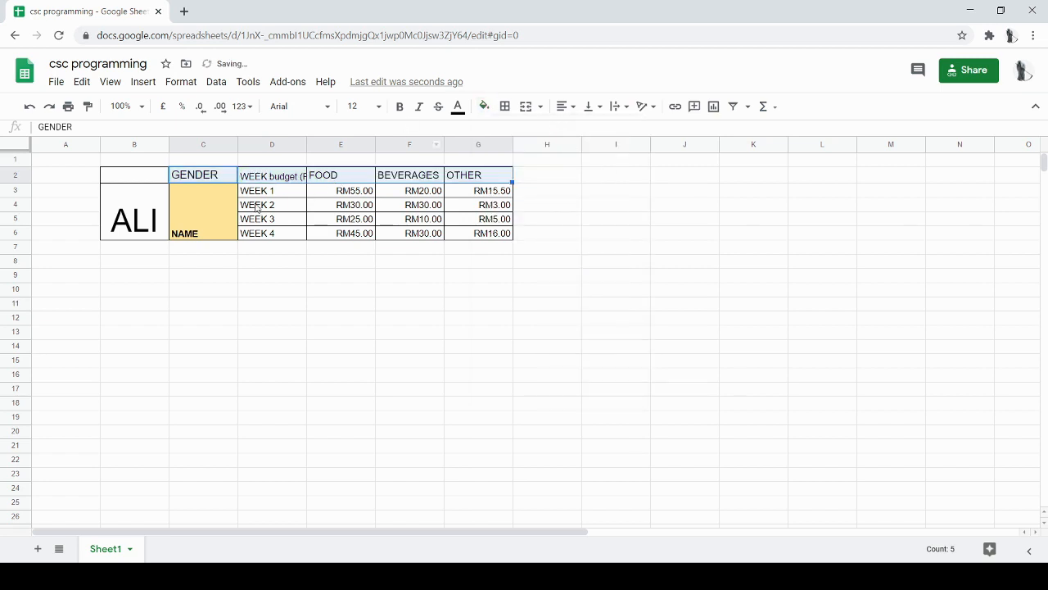
pyautogui.click(222, 199)
pyautogui.click(485, 106)
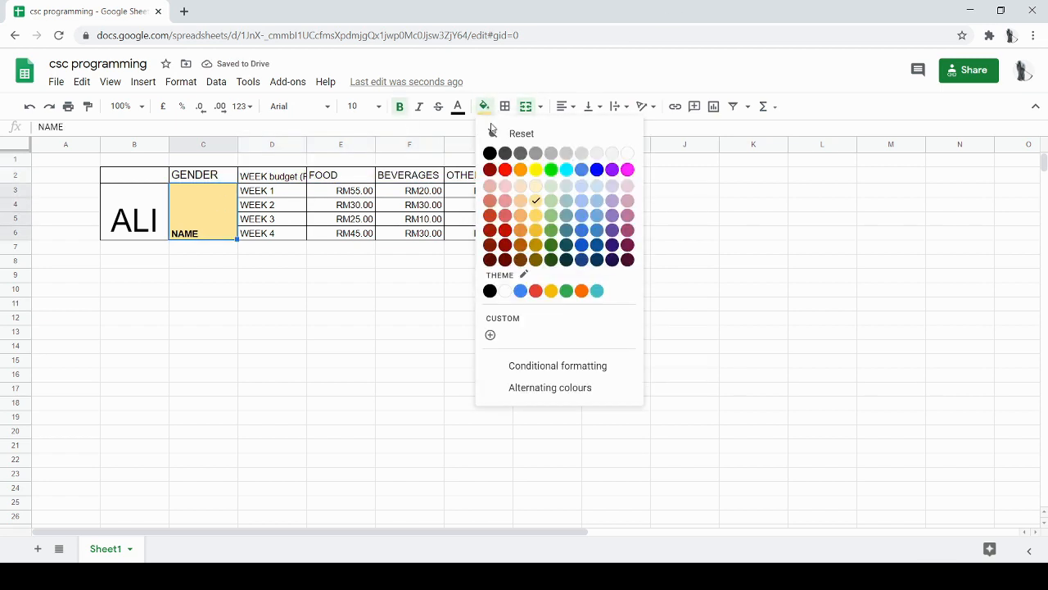
pyautogui.click(492, 136)
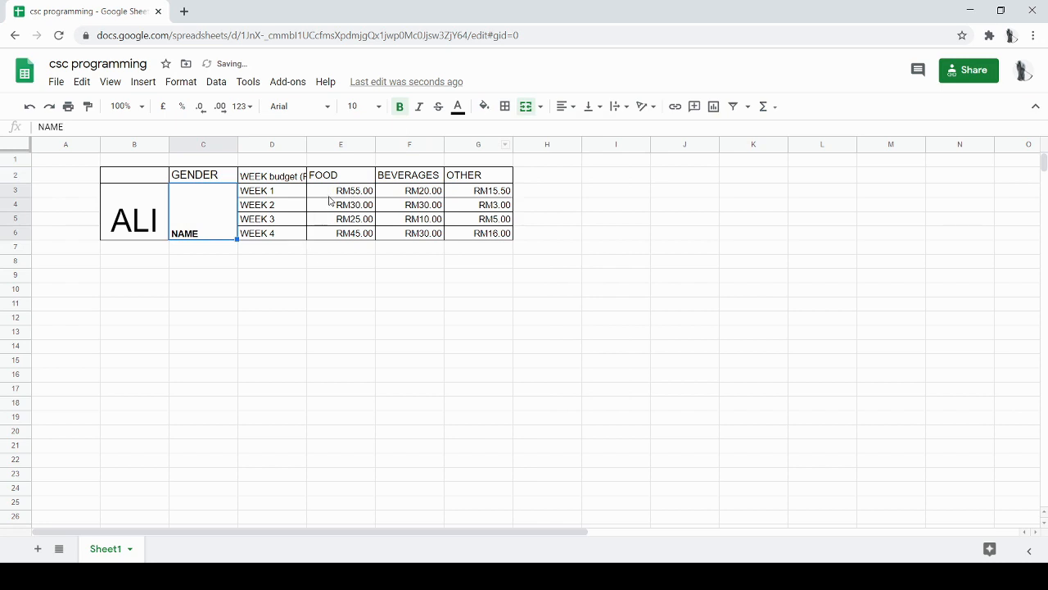
# Format the food, beverages and other amounts in E3:G6 as pound (£) currency
pyautogui.moveTo(331, 194); pyautogui.dragTo(457, 230)
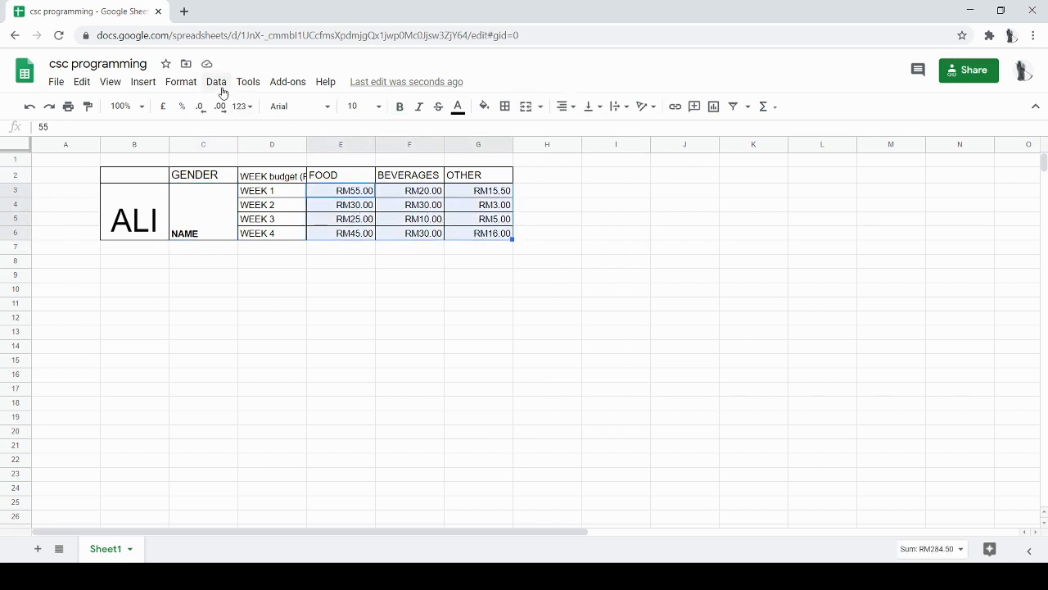
pyautogui.click(164, 109)
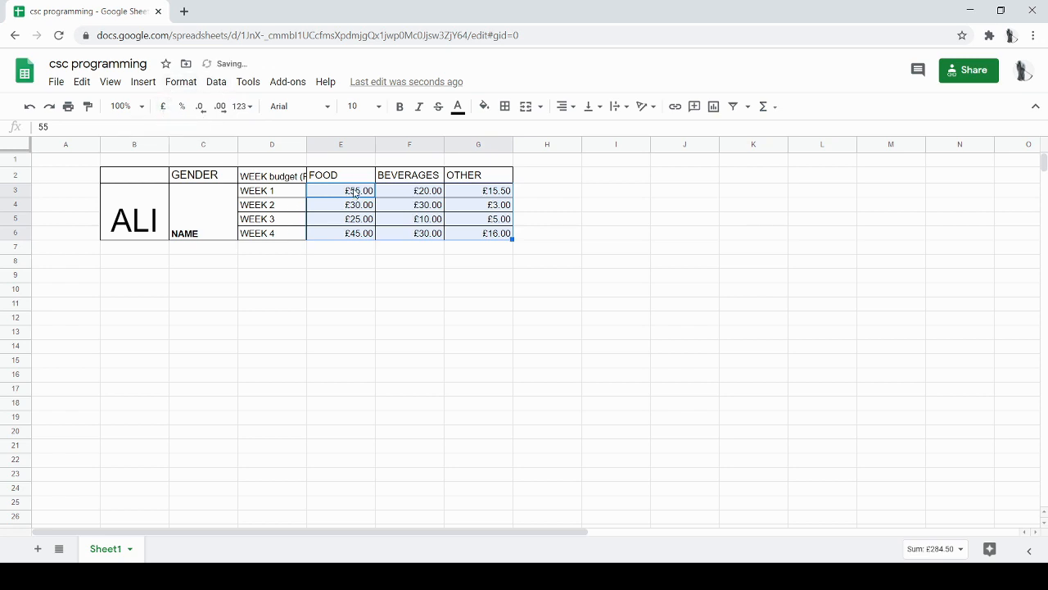
# Format the food, beverages and other amounts in E3:G6 with the Malaysian Ringgit (RM) custom currency
pyautogui.click(195, 84)
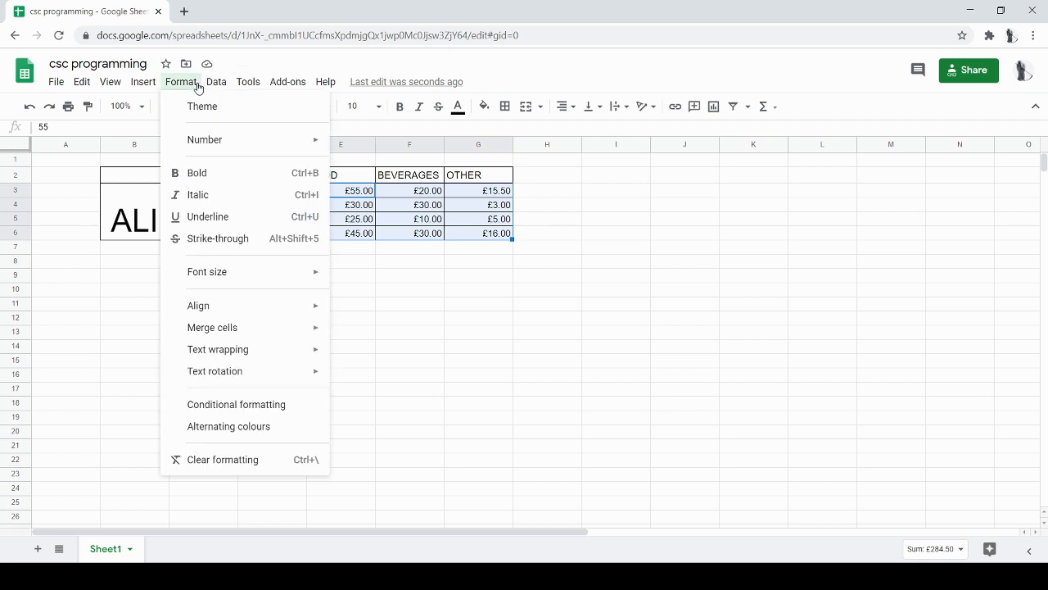
pyautogui.moveTo(224, 93)
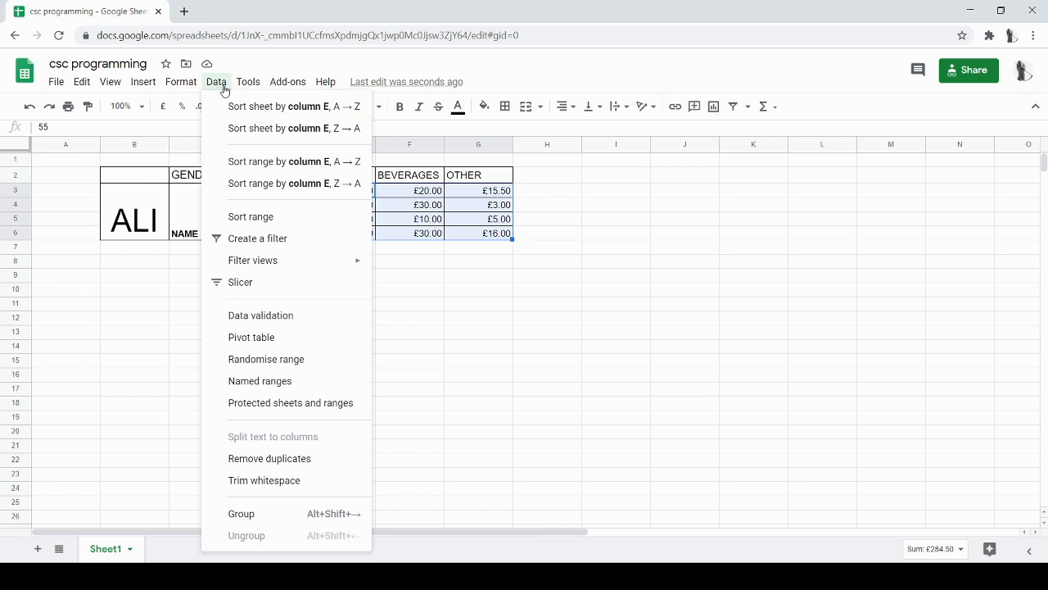
pyautogui.moveTo(275, 82)
pyautogui.moveTo(158, 88)
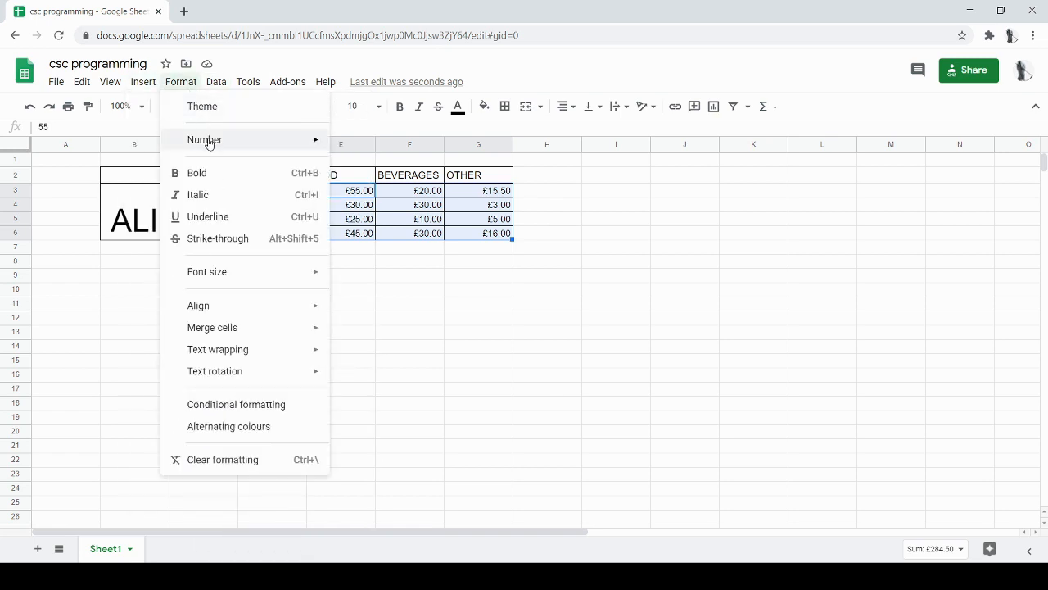
pyautogui.moveTo(209, 141)
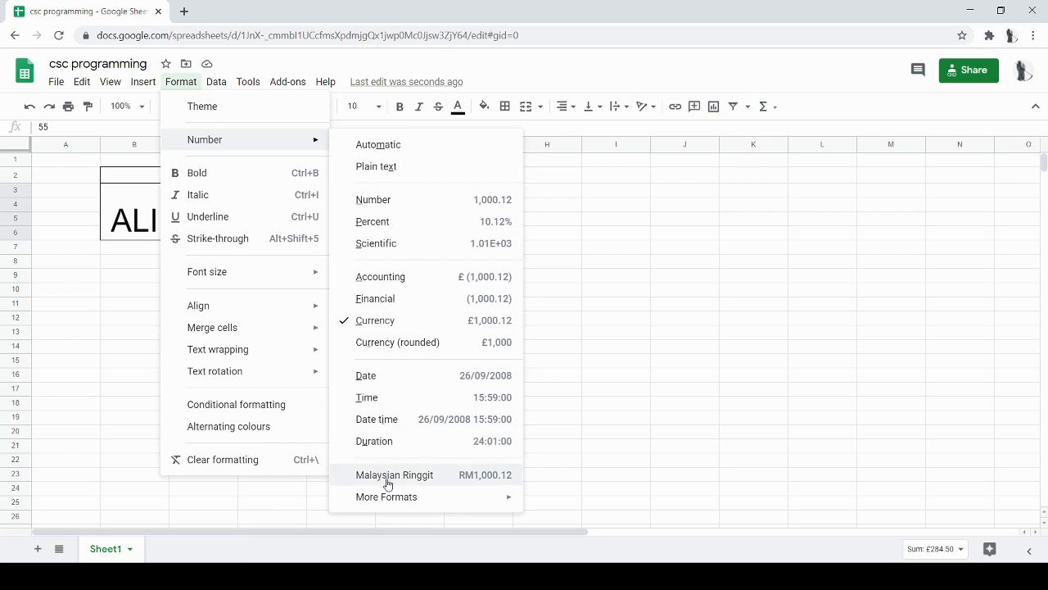
pyautogui.moveTo(398, 497)
pyautogui.click(547, 503)
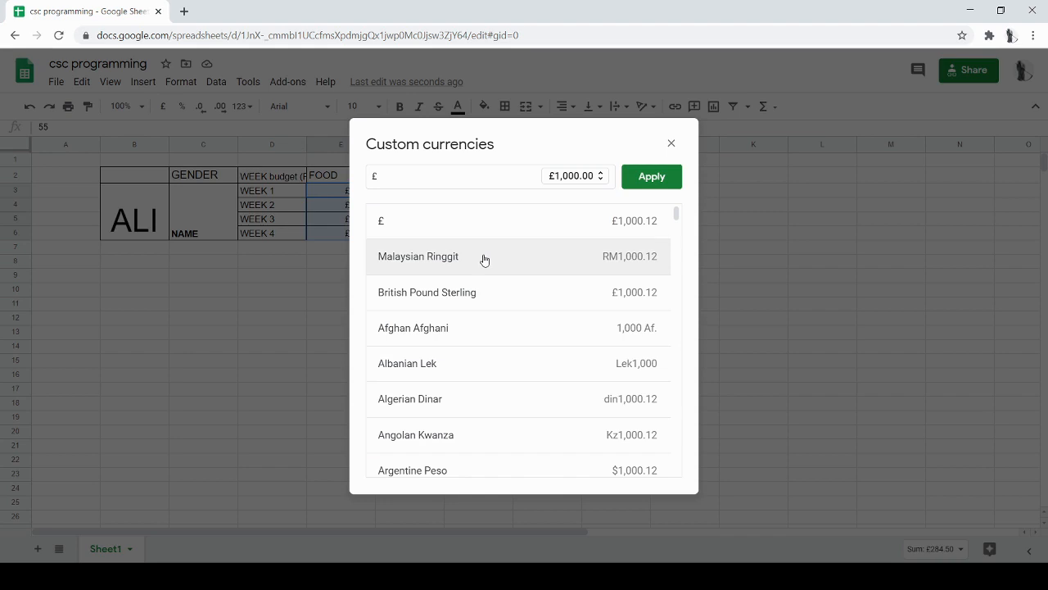
pyautogui.click(484, 260)
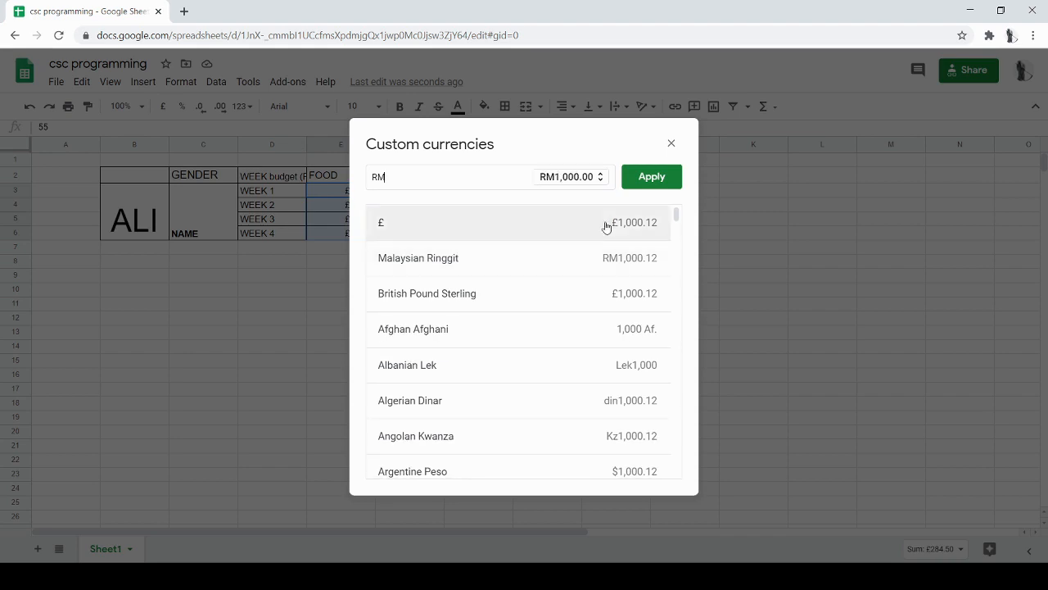
pyautogui.click(677, 170)
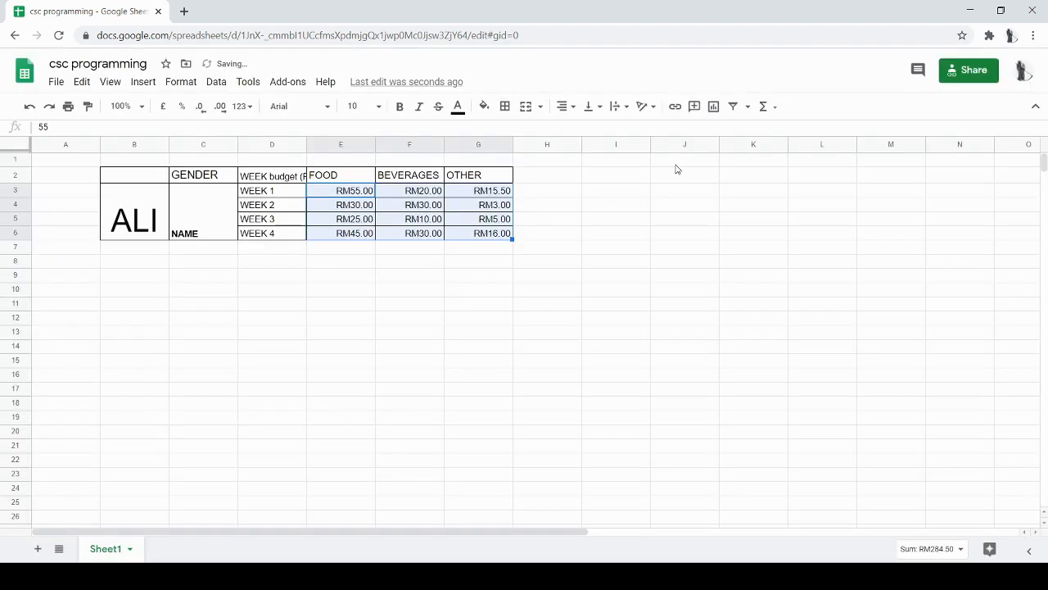
pyautogui.click(415, 206)
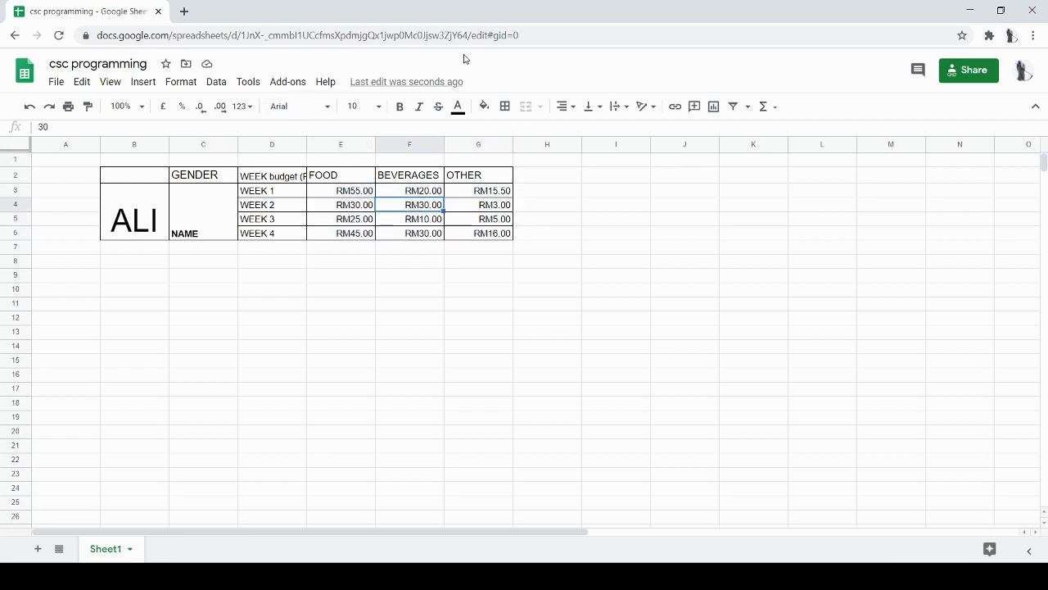
# Remove the decimal places from the amounts in E3:G6 and restore them to two decimals
pyautogui.moveTo(324, 197); pyautogui.dragTo(479, 235)
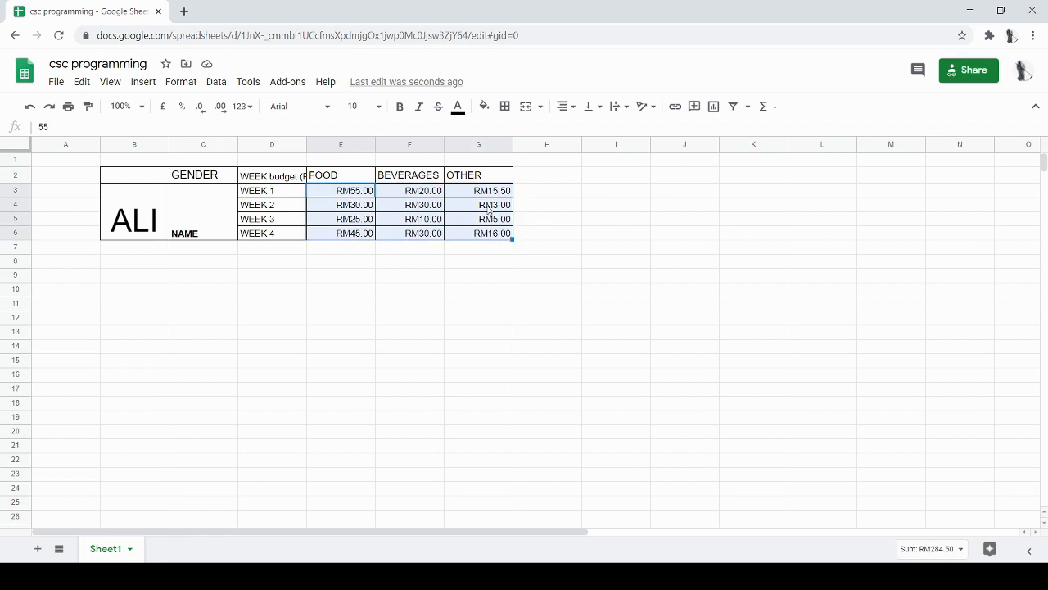
pyautogui.click(201, 109)
pyautogui.click(201, 115)
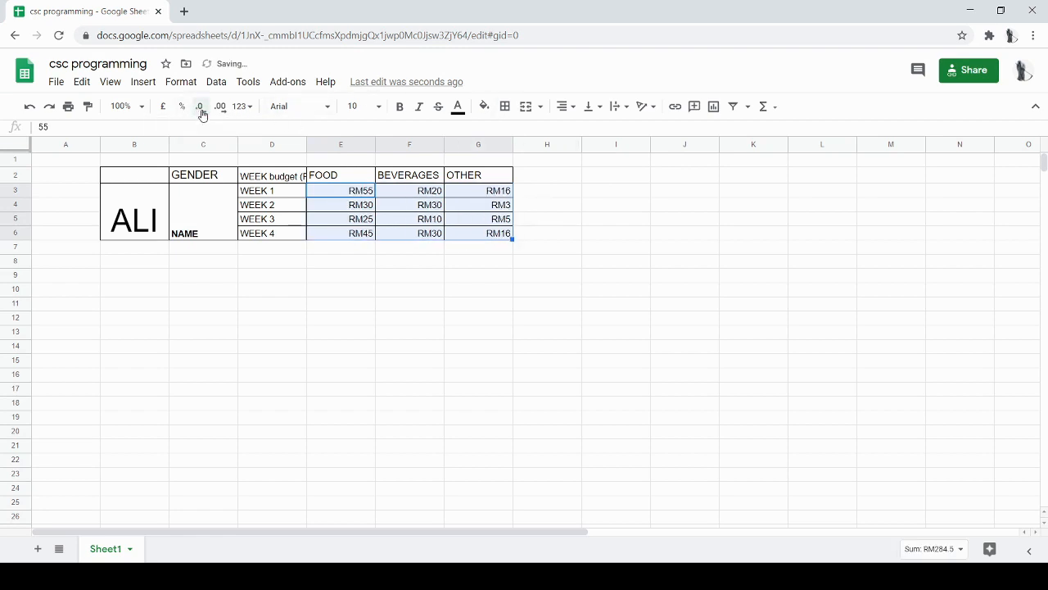
pyautogui.click(220, 113)
pyautogui.click(220, 113)
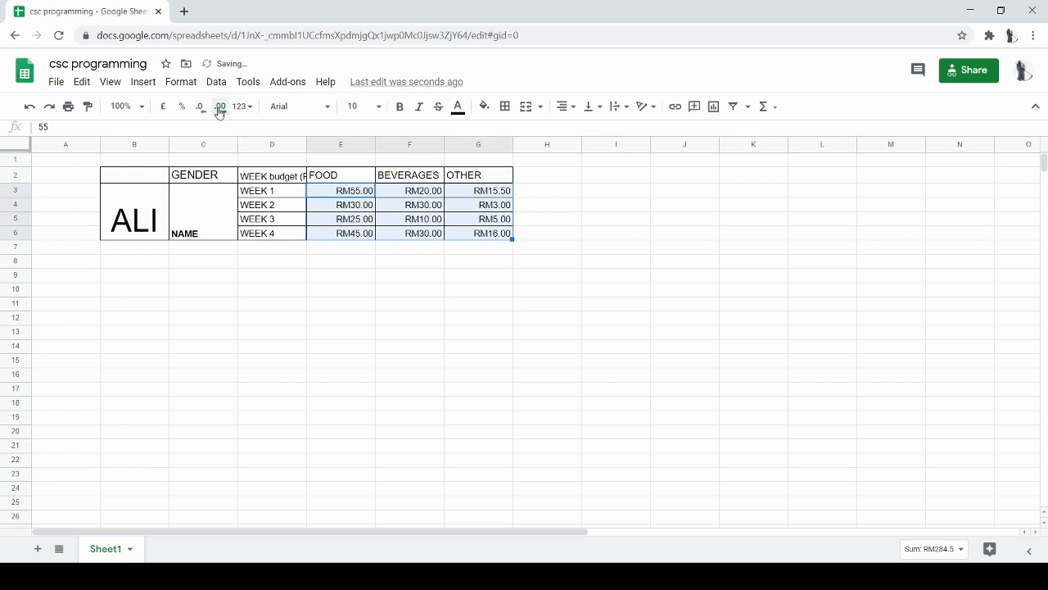
# Extend the amounts in E3:G6 to four decimal places and reduce them back to two
pyautogui.click(220, 115)
pyautogui.click(221, 116)
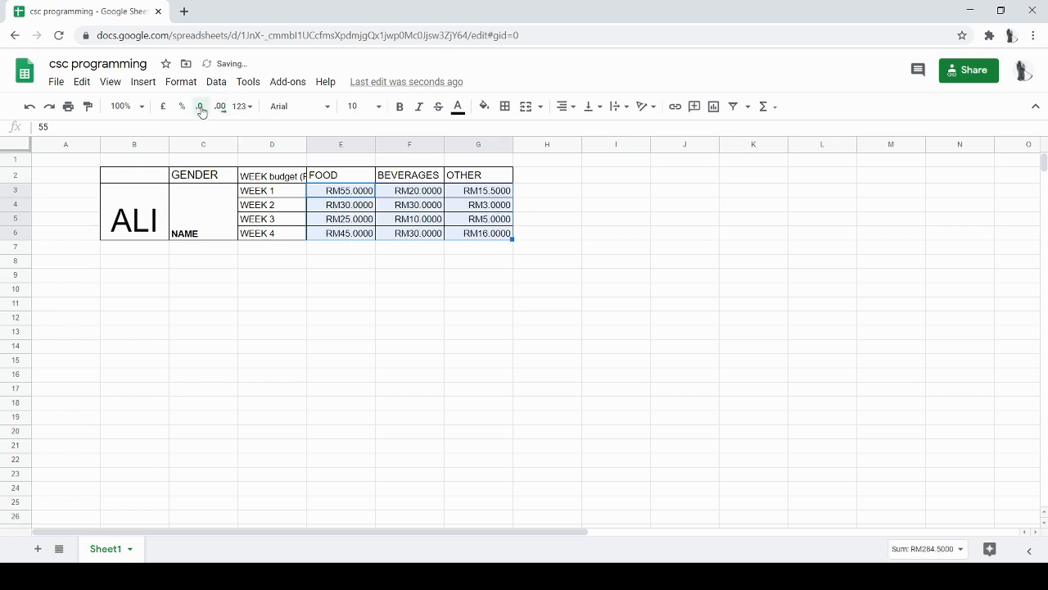
pyautogui.click(202, 111)
pyautogui.click(202, 112)
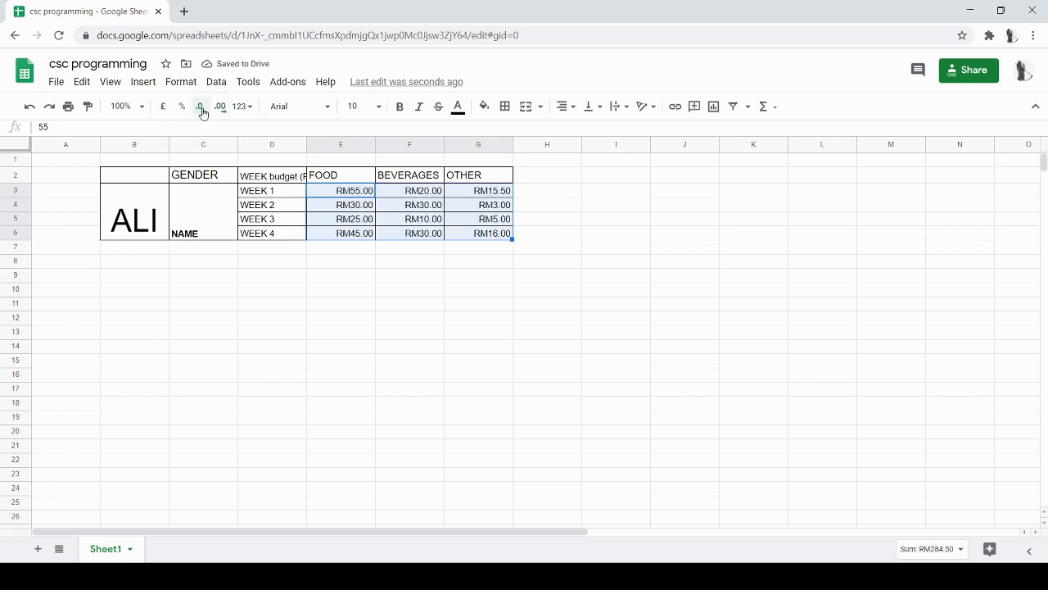
pyautogui.click(268, 294)
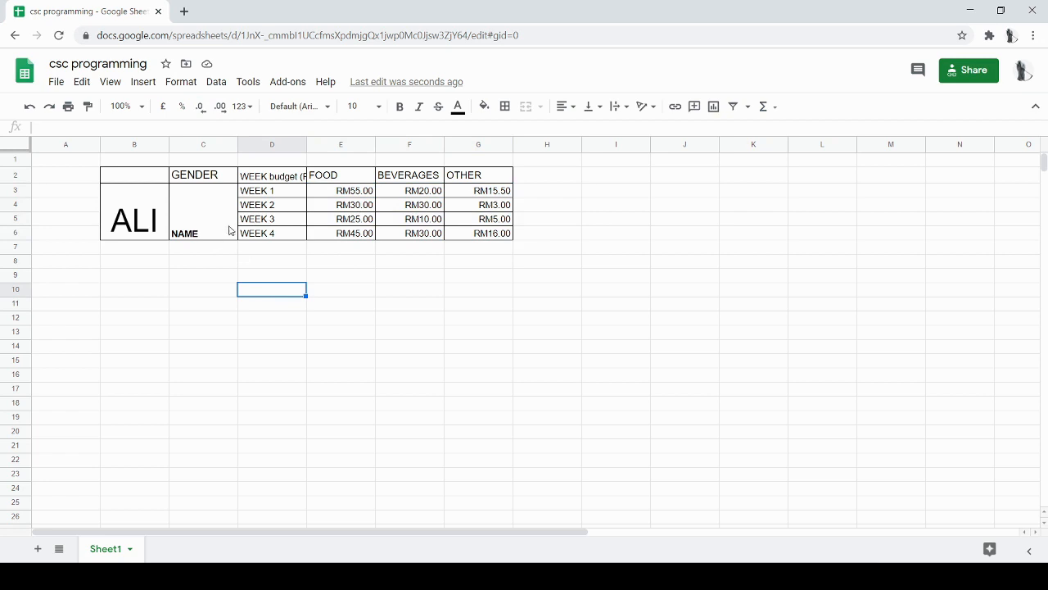
# Enter a SPARKLINE formula in H3 that charts the WEEK 1 amounts in E3:G3
pyautogui.click(539, 192)
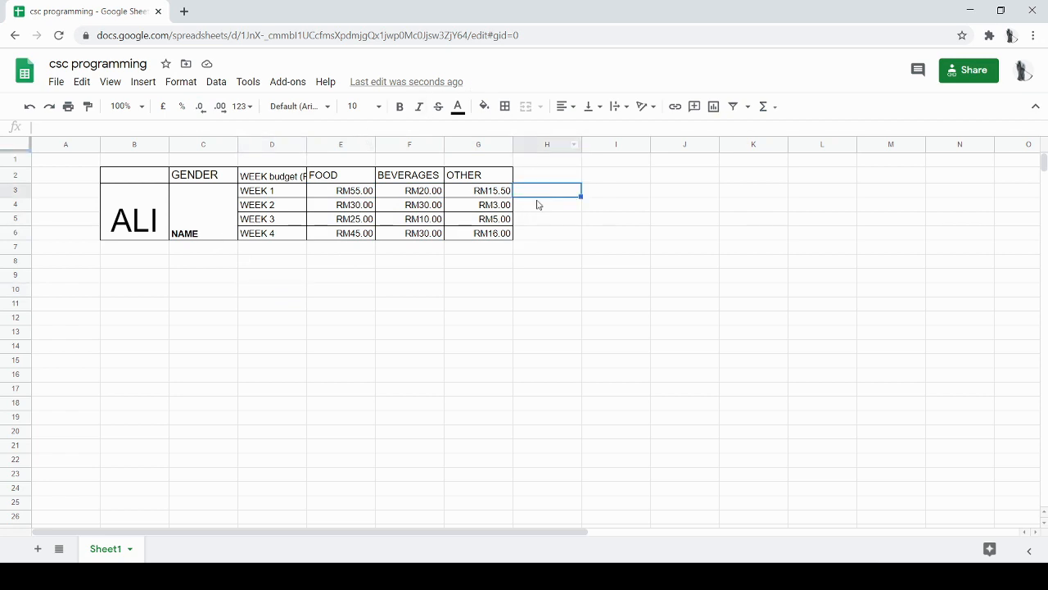
pyautogui.click(537, 205)
pyautogui.click(539, 193)
pyautogui.write('=')
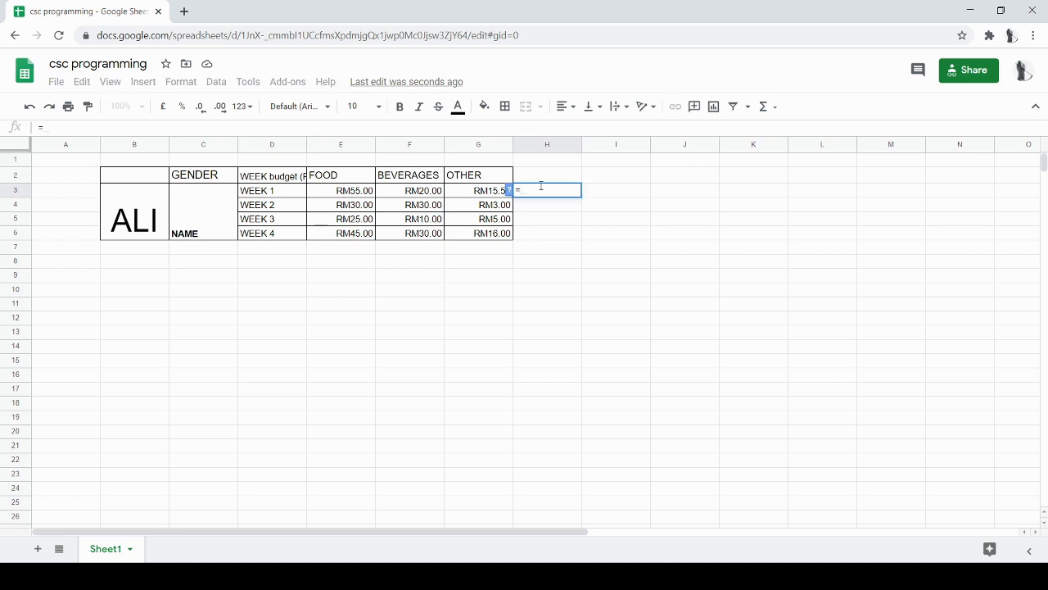
pyautogui.write('spar')
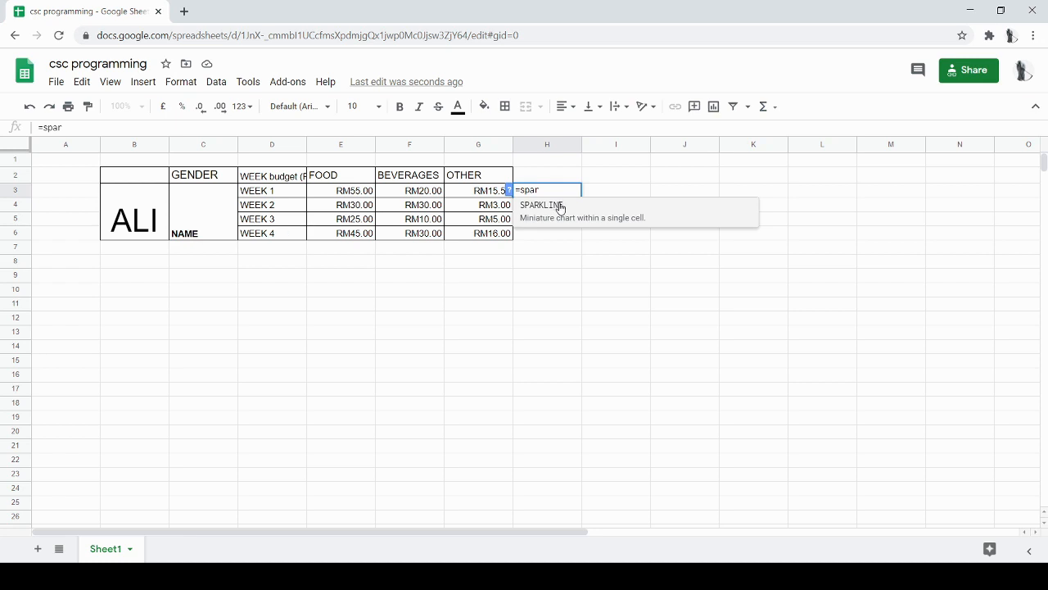
pyautogui.click(560, 208)
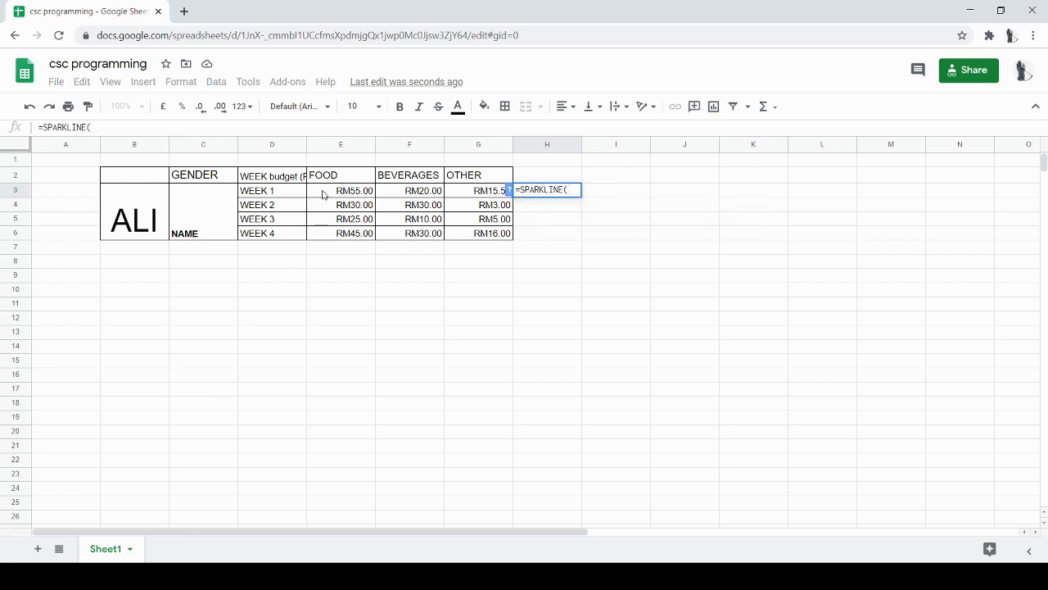
pyautogui.moveTo(324, 194); pyautogui.dragTo(452, 202)
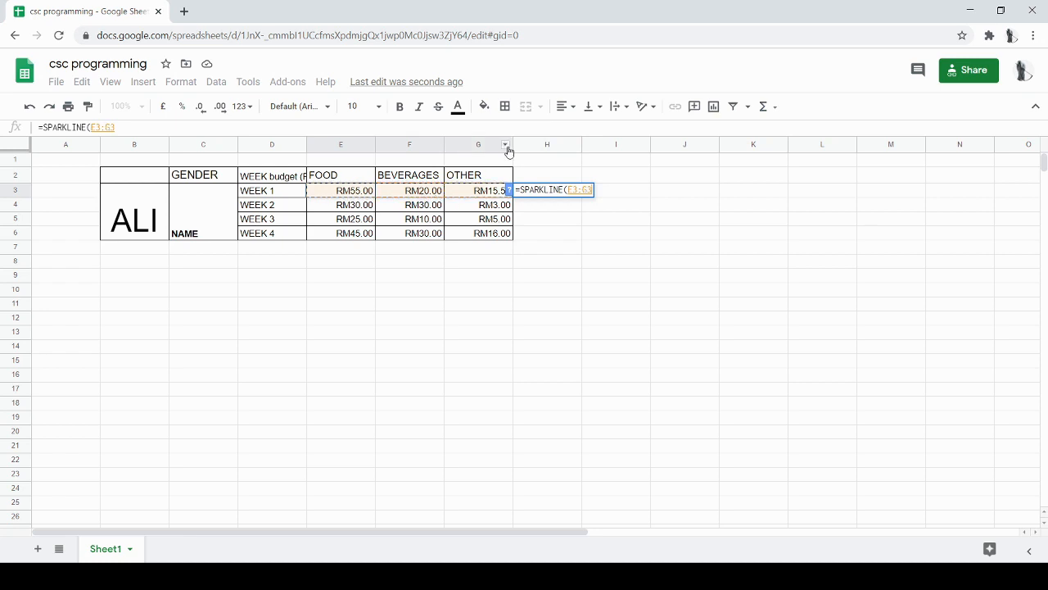
pyautogui.press('Return')
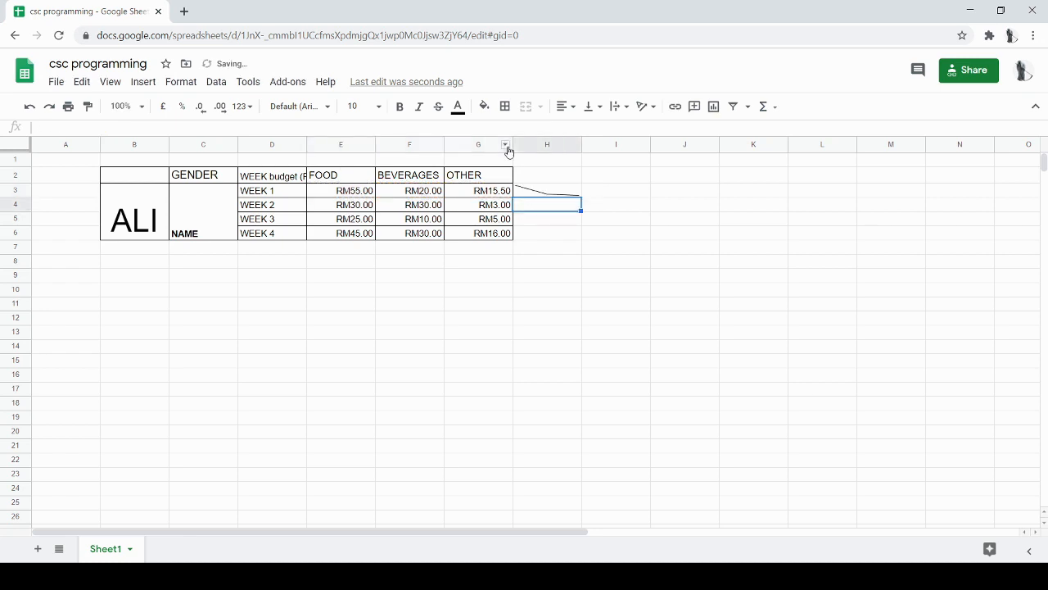
# Fill the sparkline formula from H3 down to H6 for the remaining weeks
pyautogui.click(534, 194)
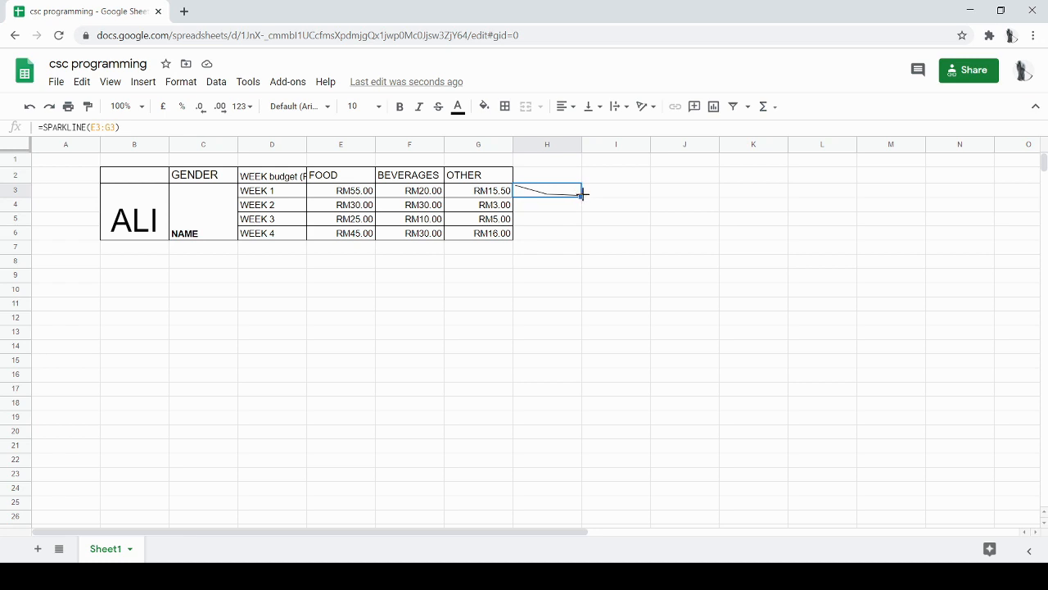
pyautogui.moveTo(581, 194); pyautogui.dragTo(577, 239)
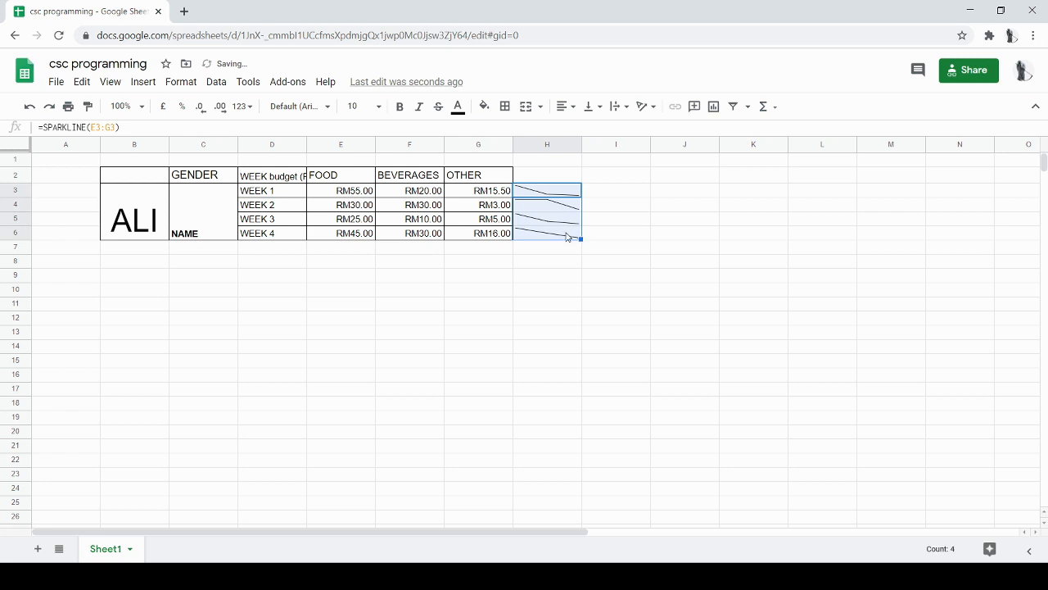
pyautogui.click(516, 265)
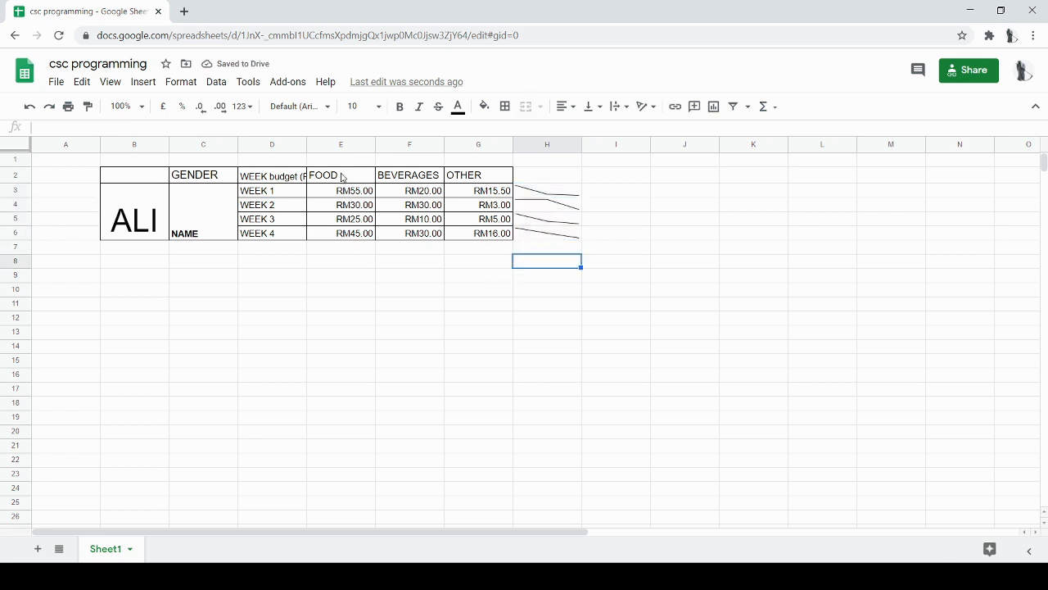
# Insert a column chart of the weekly budget data from the range D1:G6 and place it below the table
pyautogui.click(280, 247)
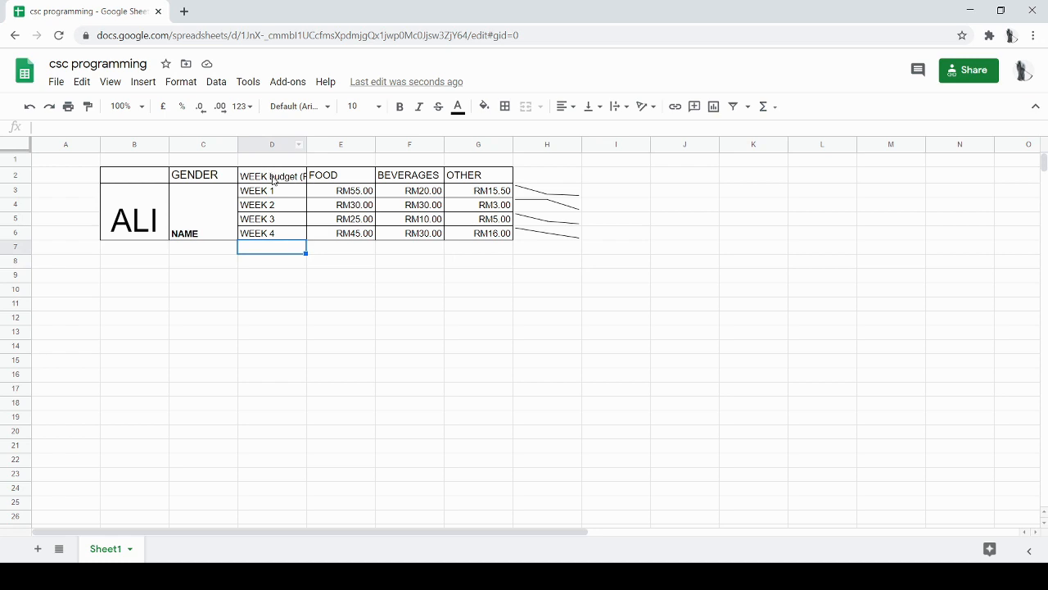
pyautogui.moveTo(275, 175)
pyautogui.mouseDown()
pyautogui.moveTo(306, 177)
pyautogui.moveTo(323, 201)
pyautogui.moveTo(380, 218)
pyautogui.moveTo(496, 205)
pyautogui.moveTo(501, 233)
pyautogui.mouseUp()
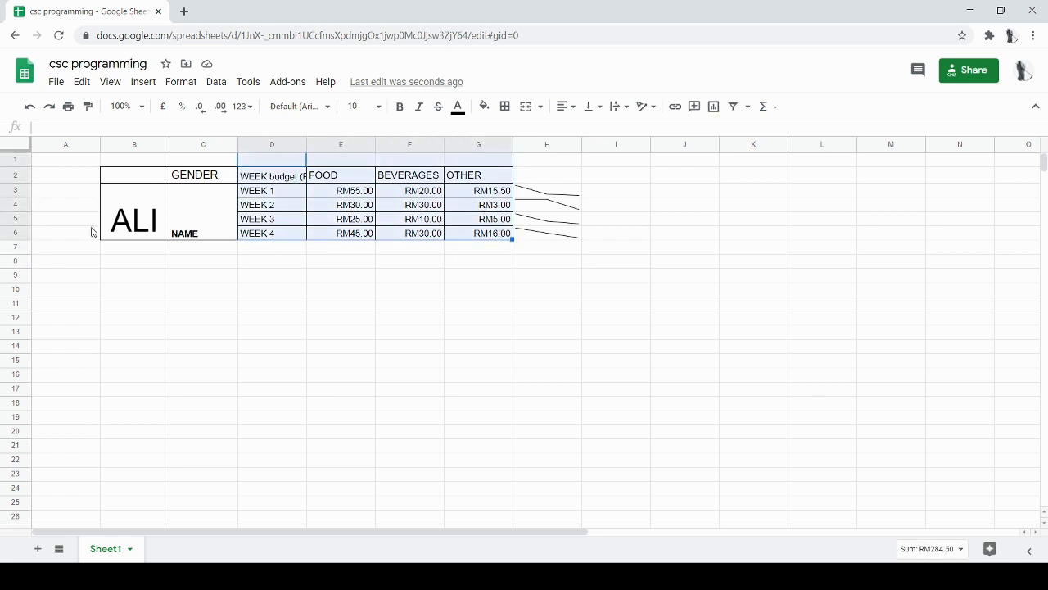
pyautogui.click(136, 85)
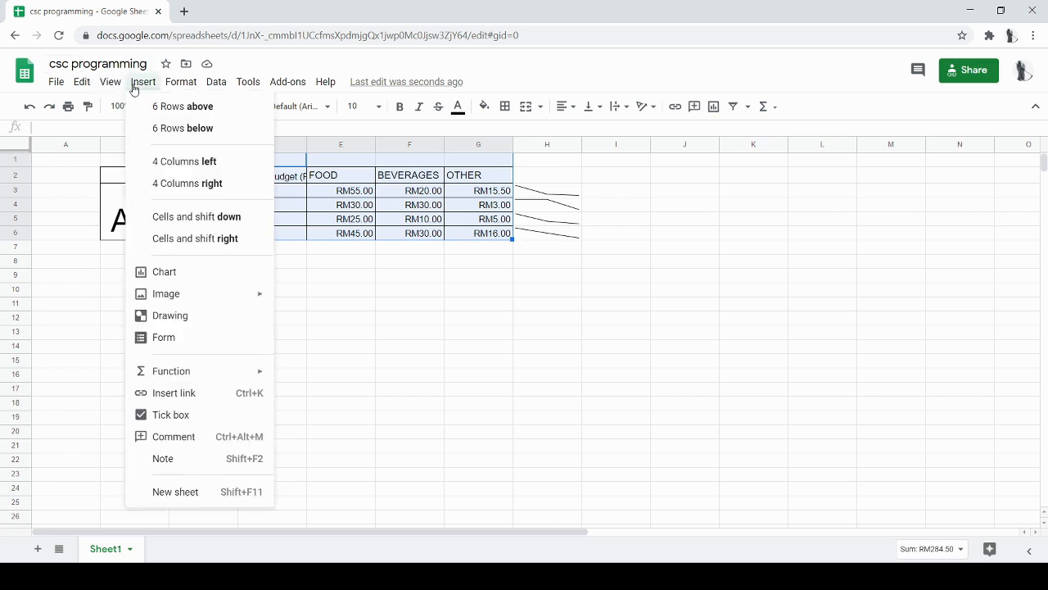
pyautogui.click(164, 276)
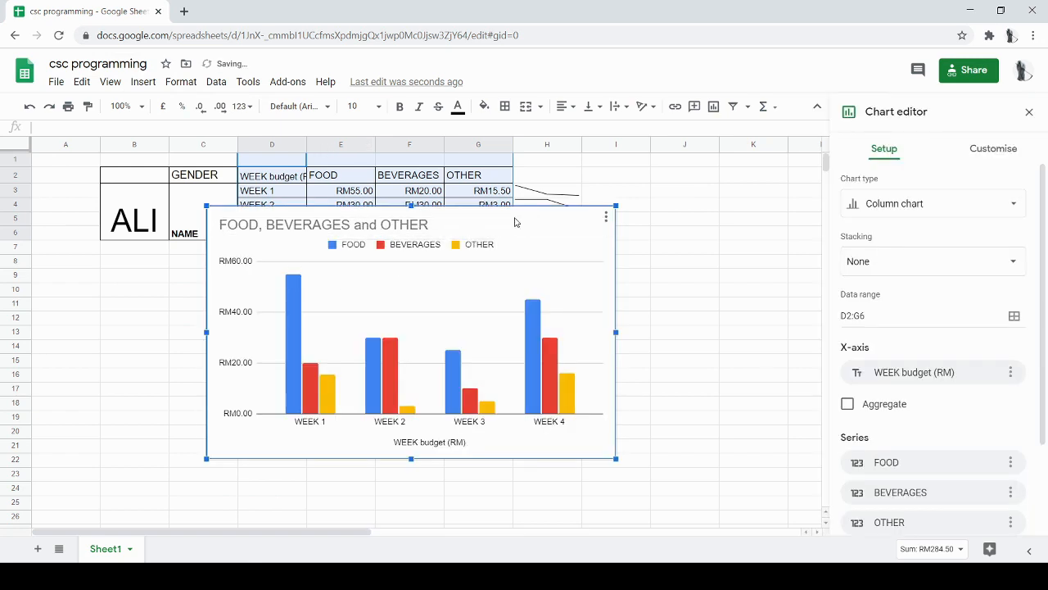
pyautogui.moveTo(540, 229); pyautogui.dragTo(650, 276)
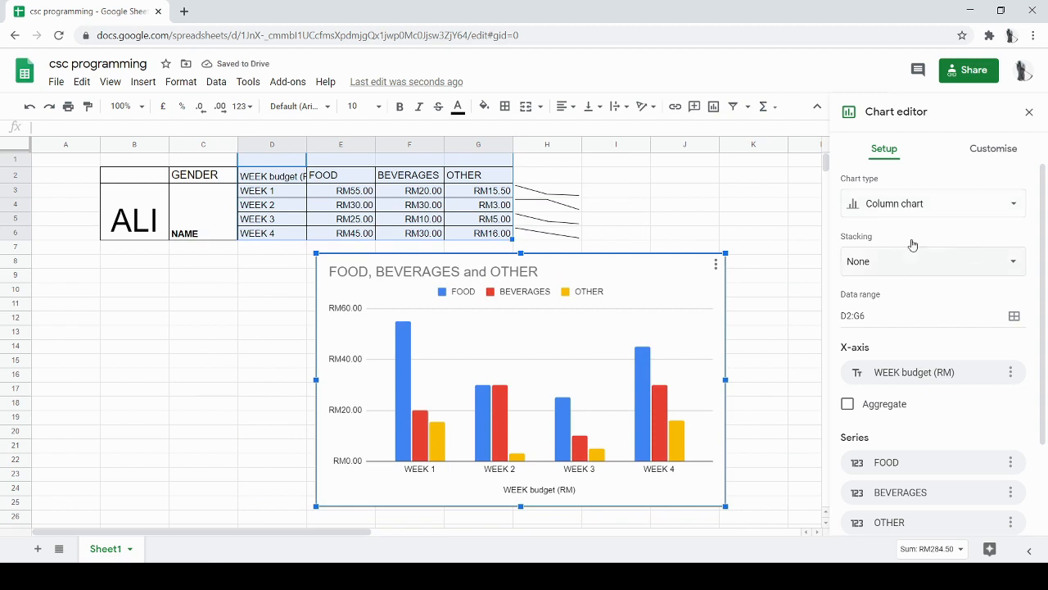
# Change the budget chart's type to a line chart
pyautogui.scroll(-3, 920, 244)
pyautogui.scroll(3, 921, 237)
pyautogui.click(928, 214)
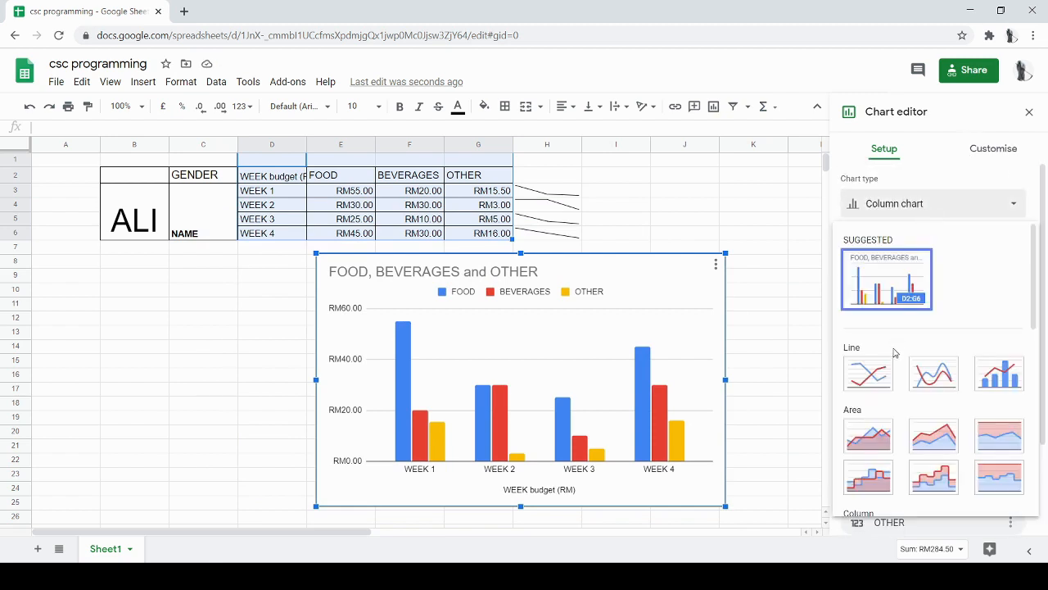
pyautogui.click(868, 373)
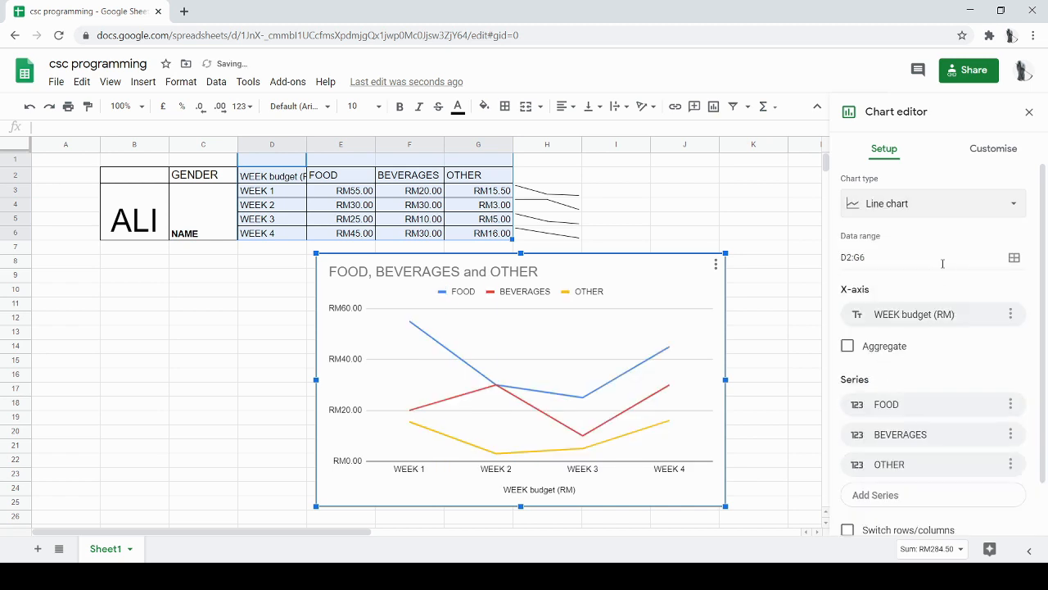
# Try the Candlestick chart type on the budget chart and switch it back to a line chart
pyautogui.click(955, 196)
pyautogui.scroll(-3, 909, 378)
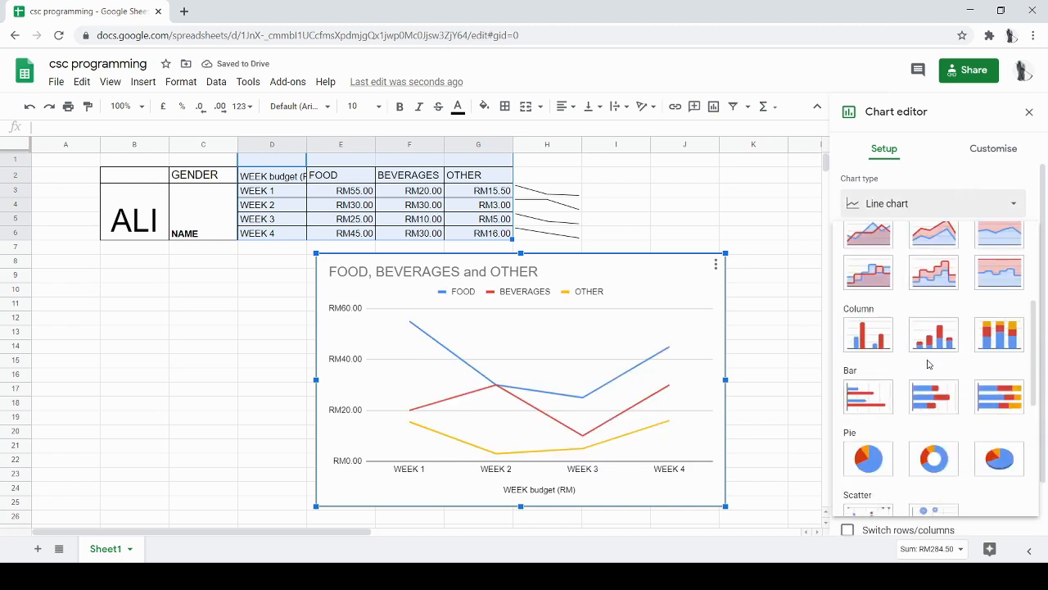
pyautogui.scroll(-5, 929, 363)
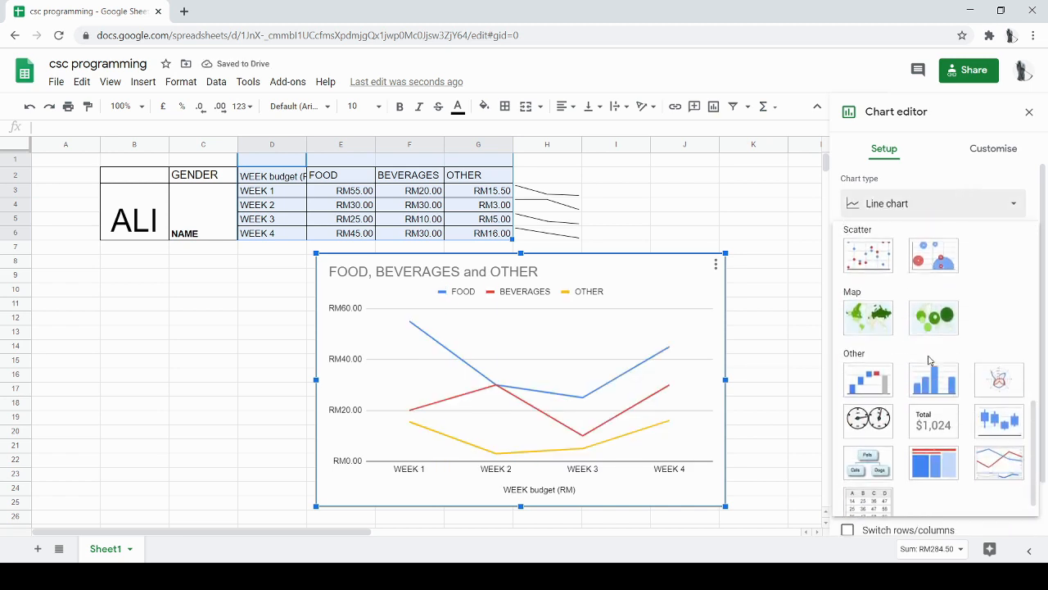
pyautogui.scroll(-1, 928, 360)
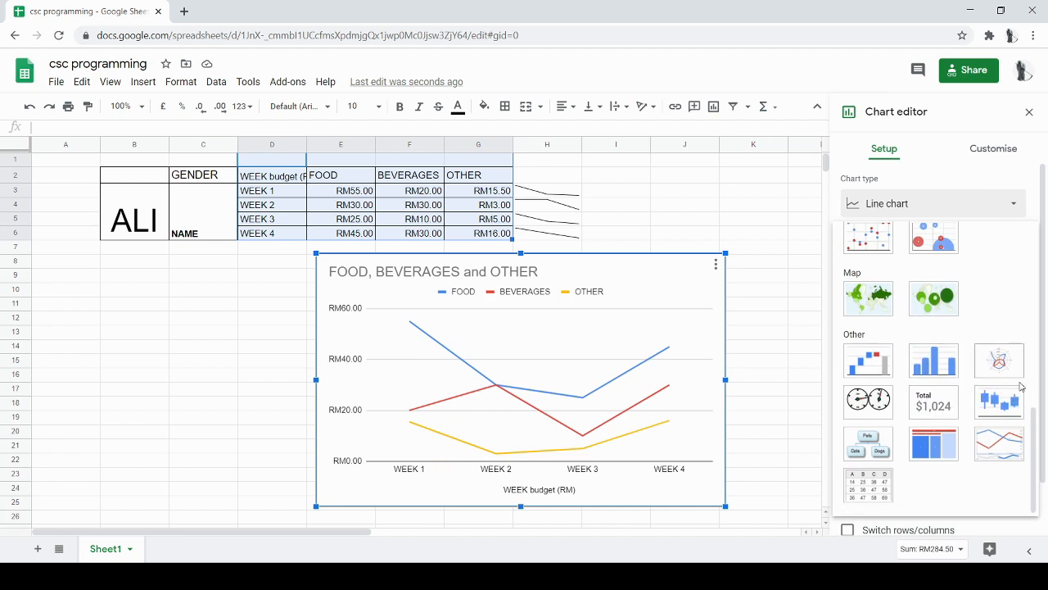
pyautogui.click(1002, 402)
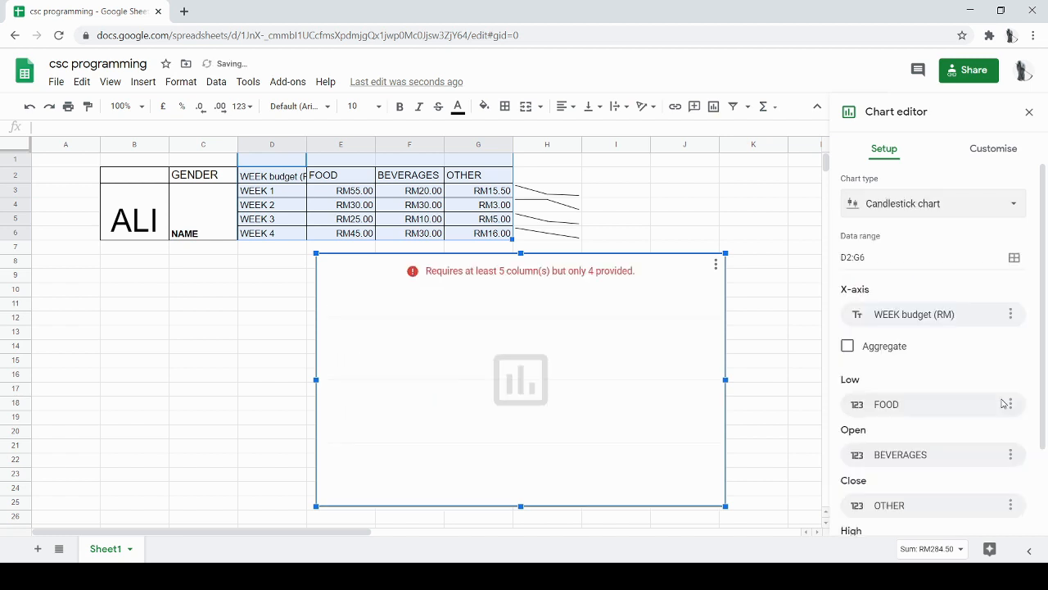
pyautogui.click(961, 211)
pyautogui.click(881, 383)
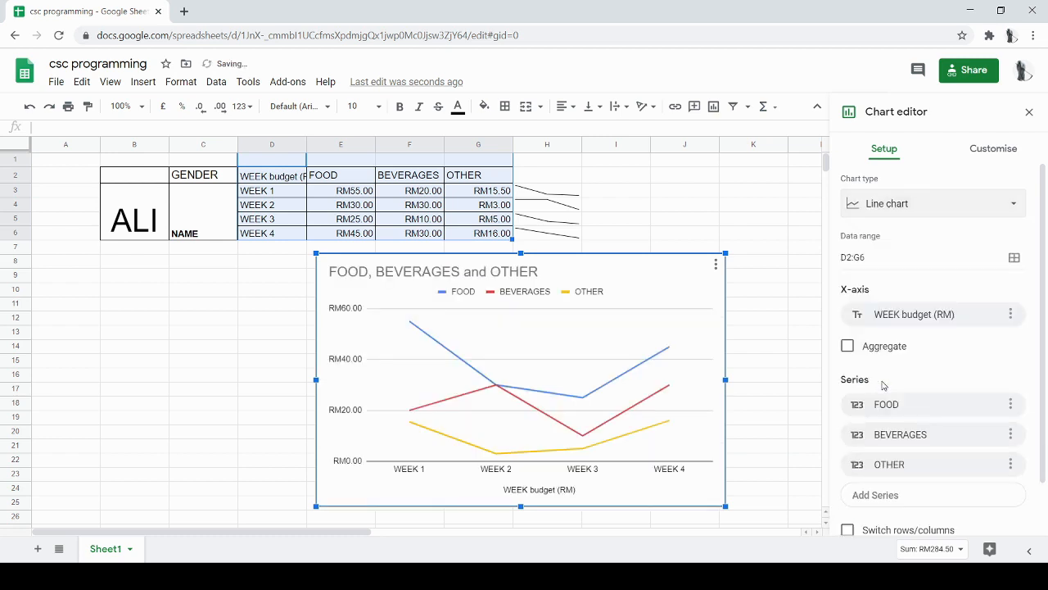
# Try the bar chart type on the weekly budget chart
pyautogui.click(942, 206)
pyautogui.scroll(-5, 927, 327)
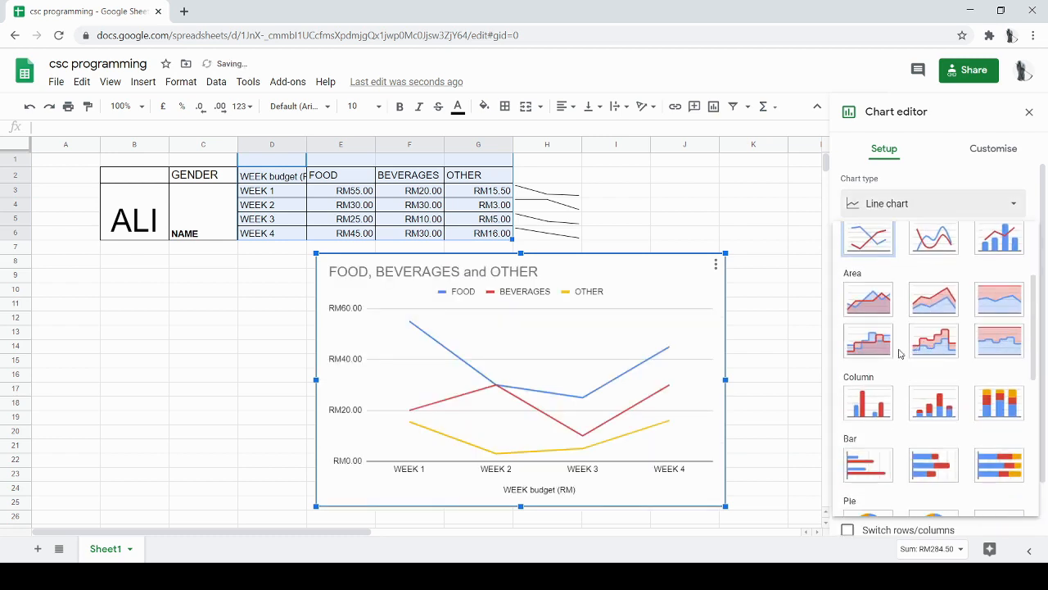
pyautogui.click(867, 465)
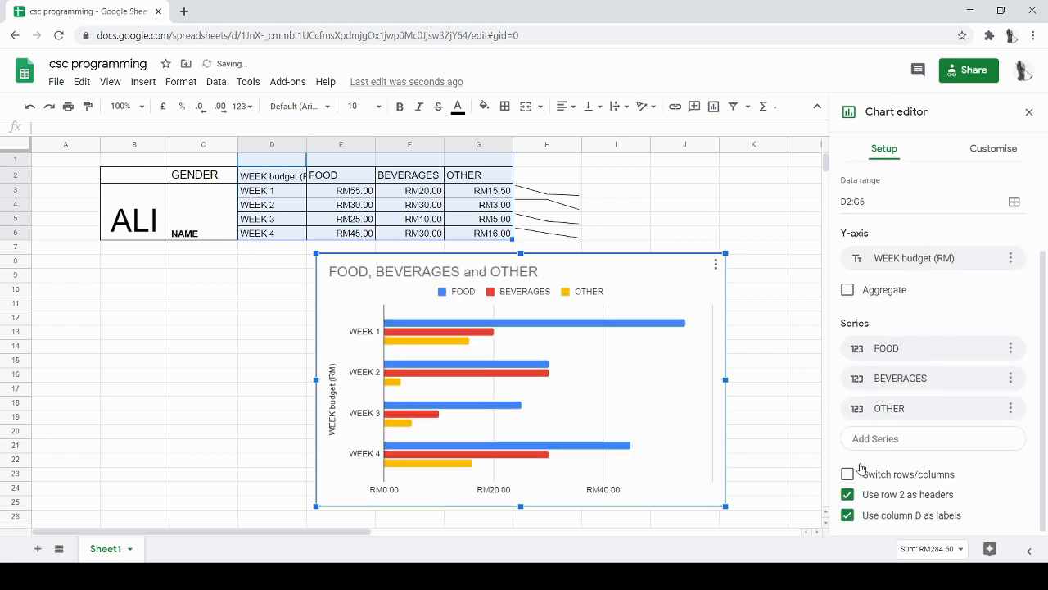
# Change the budget chart's type to a pie chart
pyautogui.scroll(3, 938, 327)
pyautogui.click(959, 202)
pyautogui.scroll(-5, 939, 314)
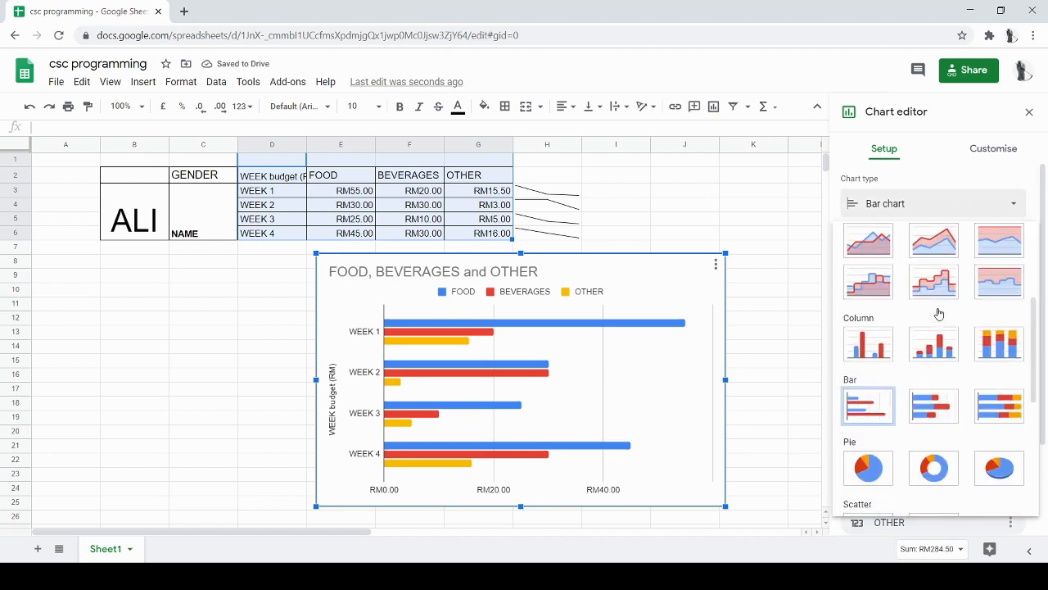
pyautogui.scroll(-2, 939, 313)
pyautogui.click(868, 336)
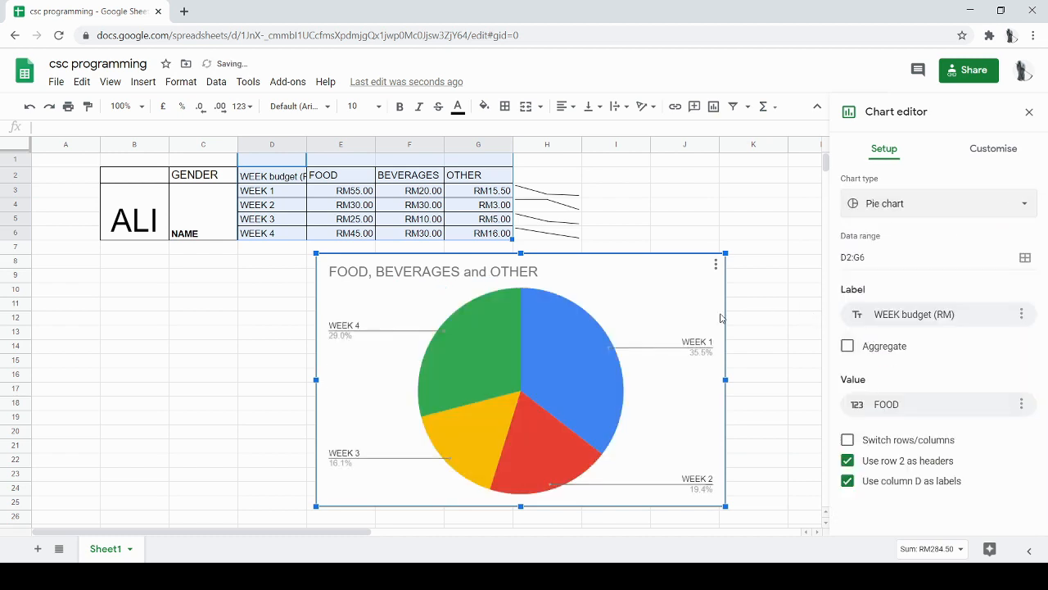
# Close the chart editor and move the pie chart further down the sheet so it starts at about row 15
pyautogui.click(708, 221)
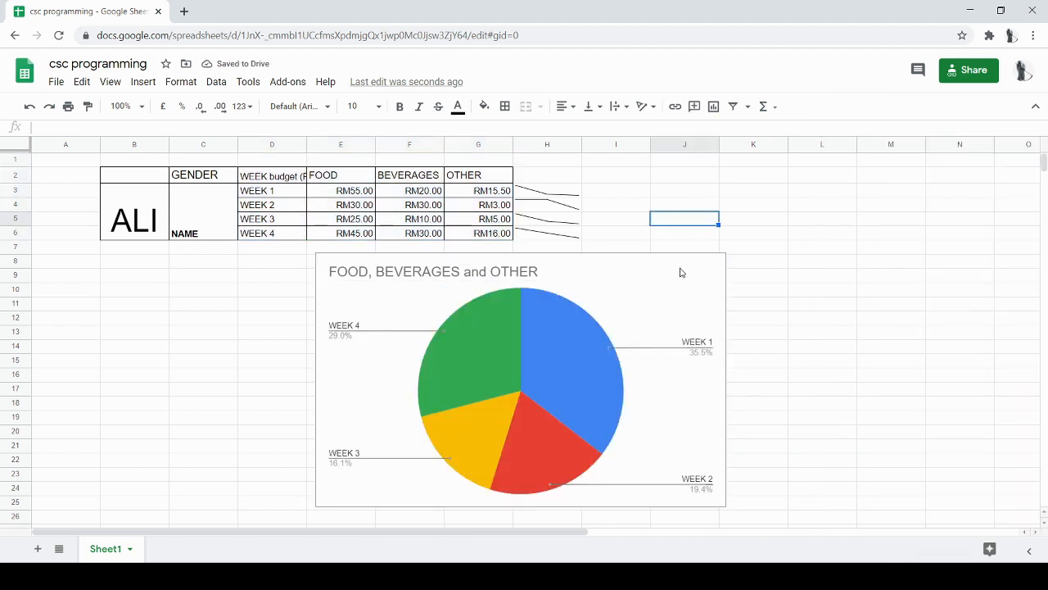
pyautogui.click(692, 271)
pyautogui.moveTo(692, 271); pyautogui.dragTo(461, 368)
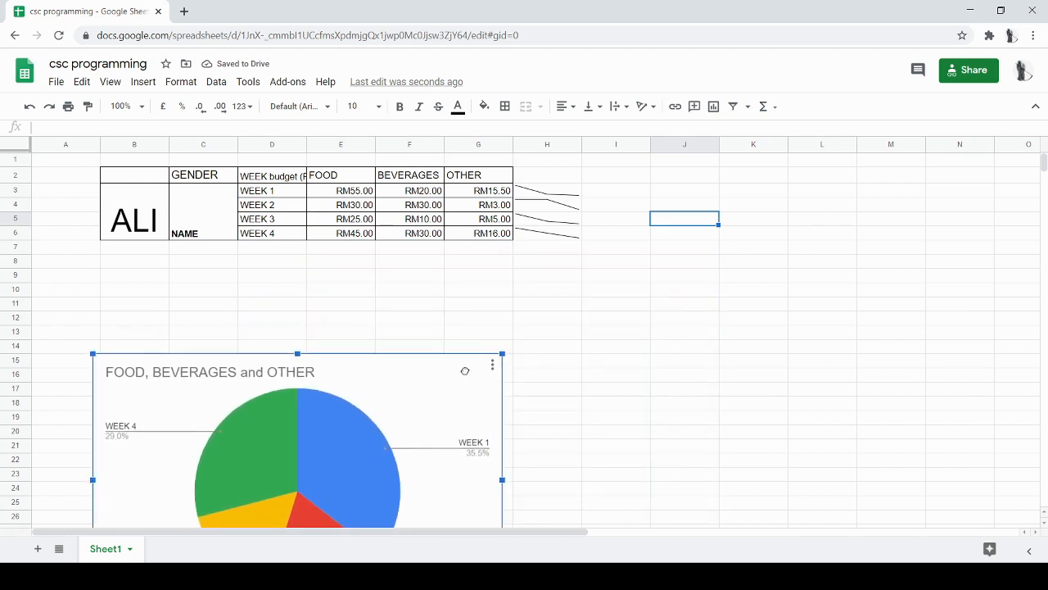
# Move the sparklines from column H, rows 2 to 6, to the same rows of column J
pyautogui.moveTo(549, 179); pyautogui.dragTo(564, 234)
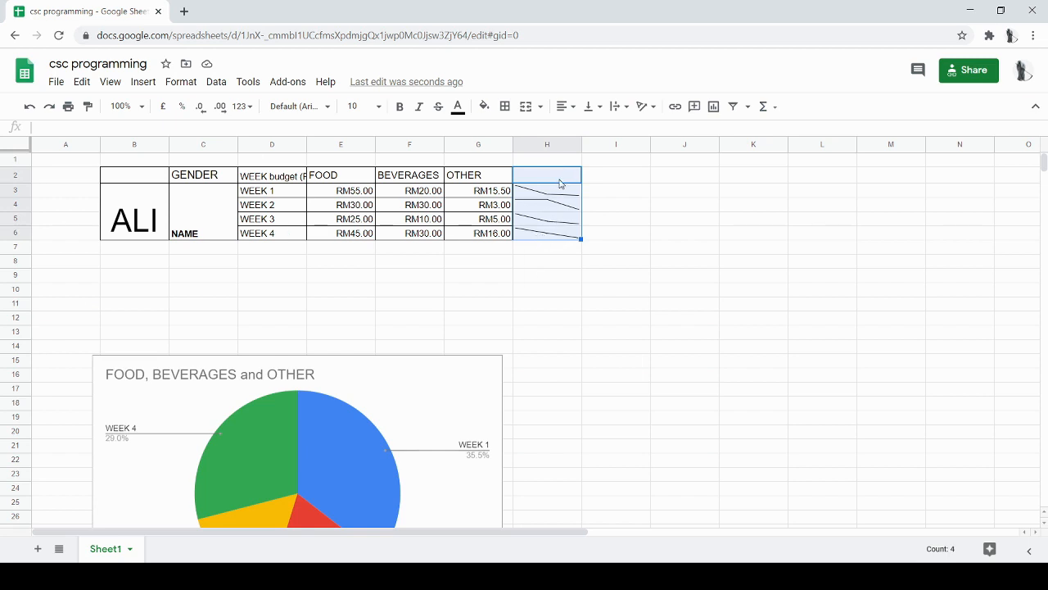
pyautogui.moveTo(561, 180); pyautogui.dragTo(536, 245)
pyautogui.click(542, 238)
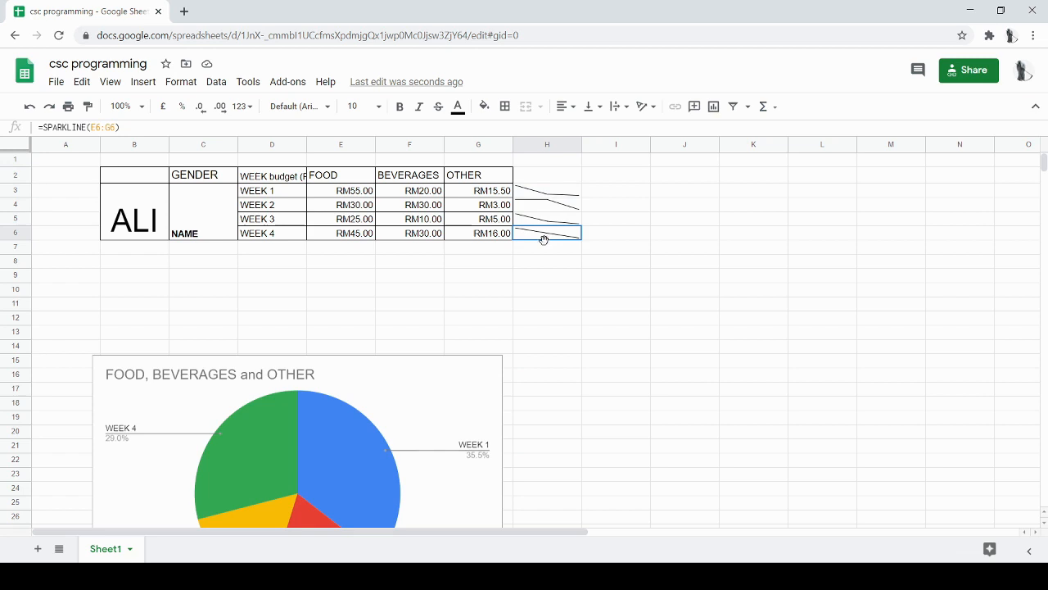
pyautogui.moveTo(577, 181); pyautogui.dragTo(704, 233)
pyautogui.click(587, 262)
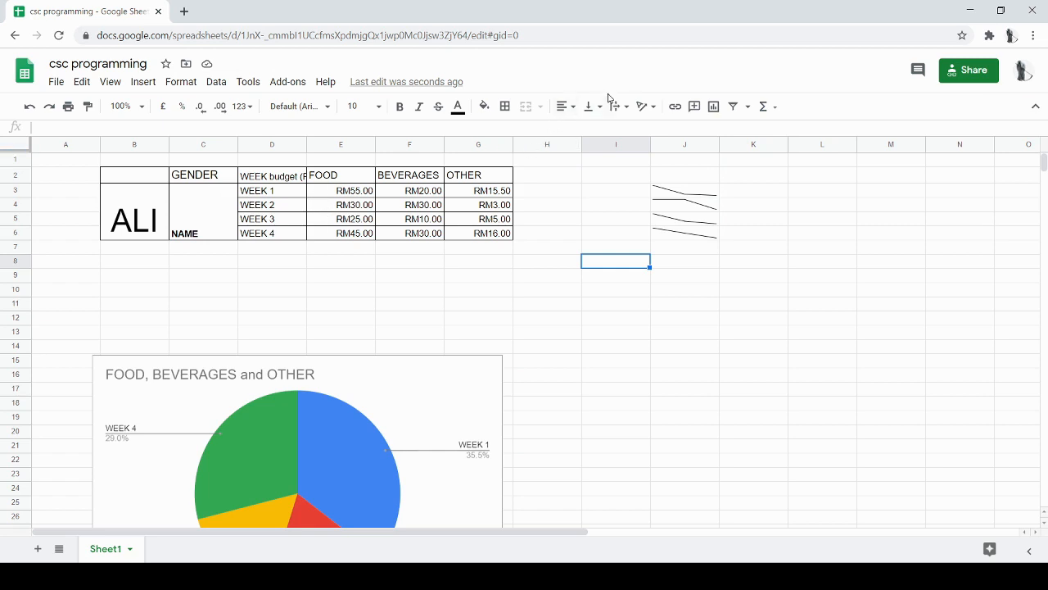
# Total the week 1 expenses in H3 with a SUM of E3:G3
pyautogui.click(567, 113)
pyautogui.click(496, 206)
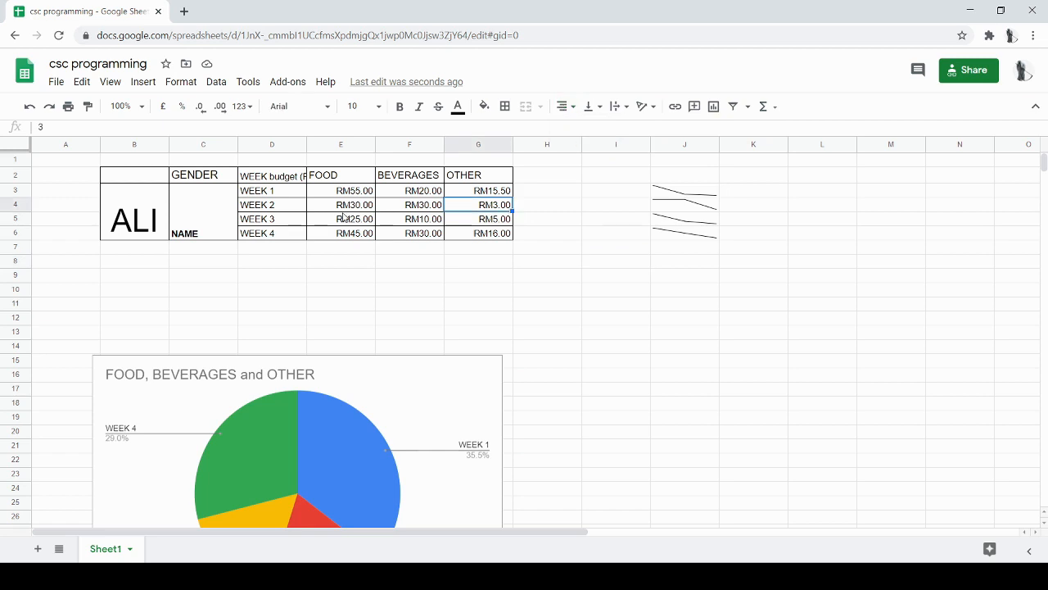
pyautogui.moveTo(326, 195); pyautogui.dragTo(483, 192)
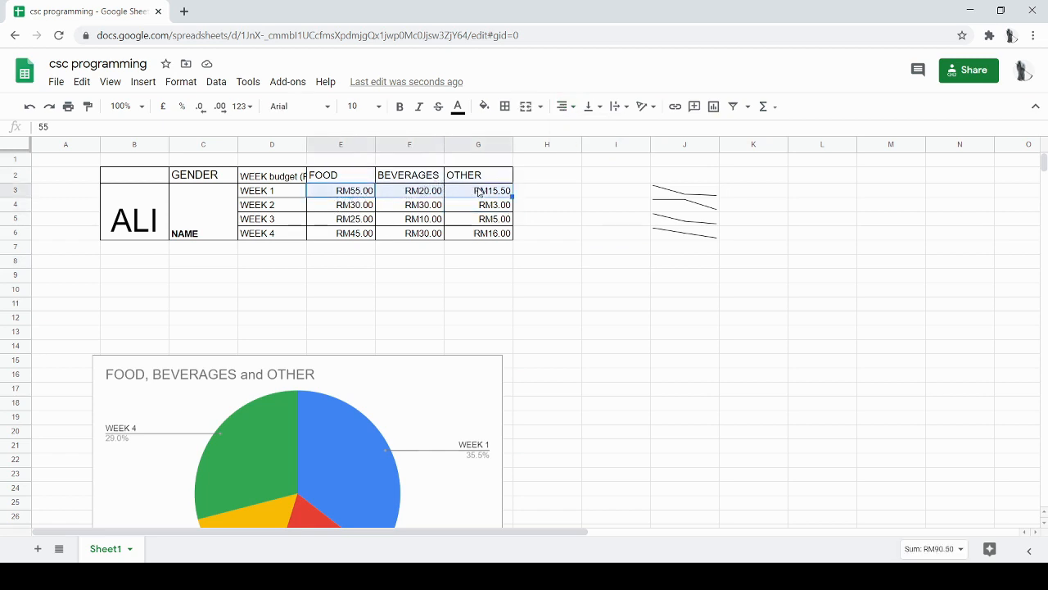
pyautogui.click(776, 107)
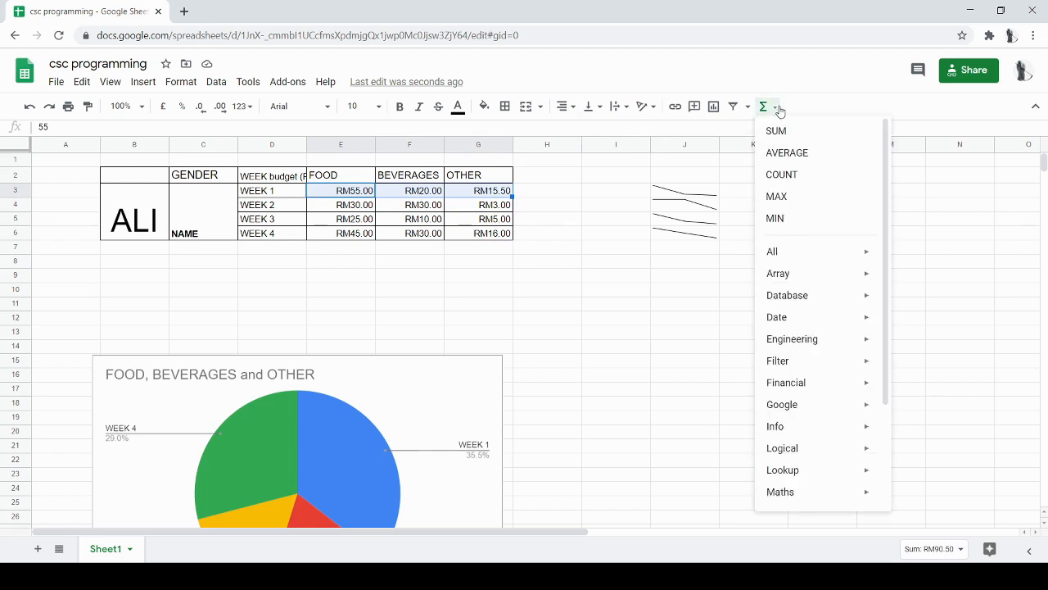
pyautogui.click(786, 129)
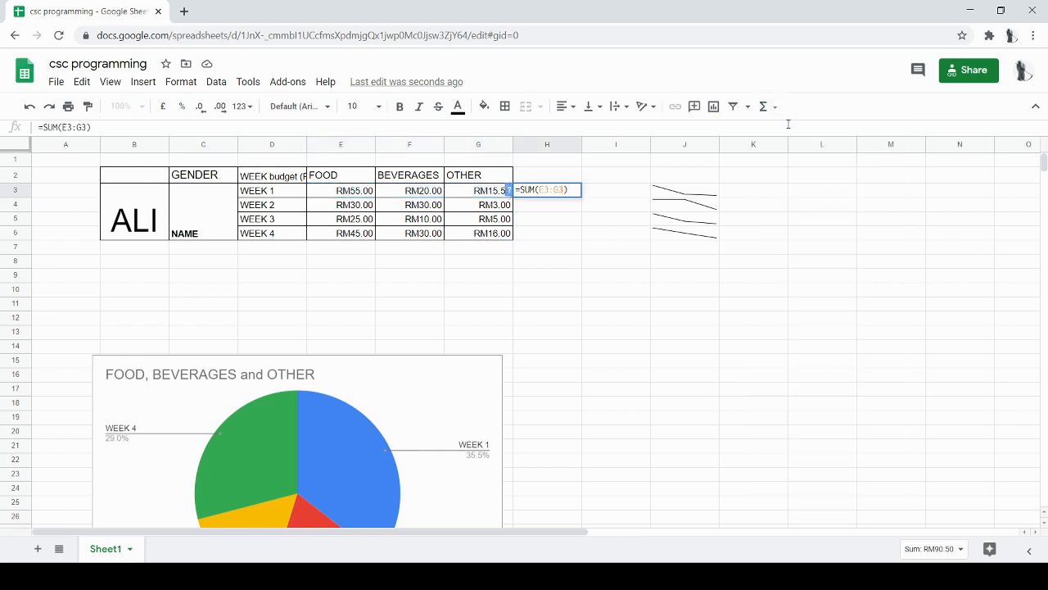
pyautogui.press('Return')
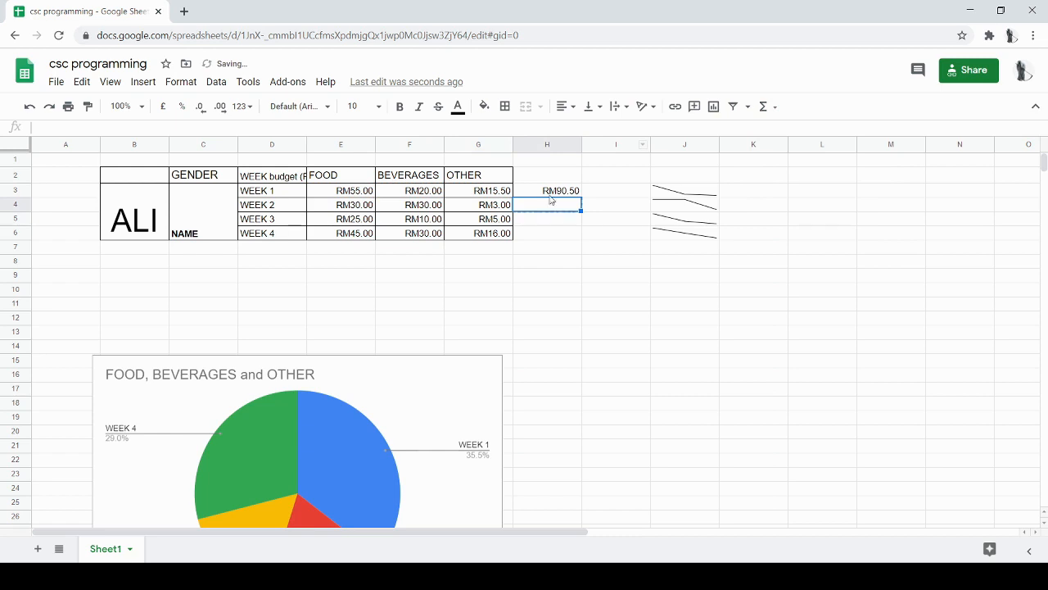
# Undo the week 1 total in H3 and restore it
pyautogui.hotkey('ctrl', 'z')
pyautogui.moveTo(580, 196)
pyautogui.mouseDown()
pyautogui.moveTo(580, 218)
pyautogui.moveTo(580, 196)
pyautogui.mouseUp()
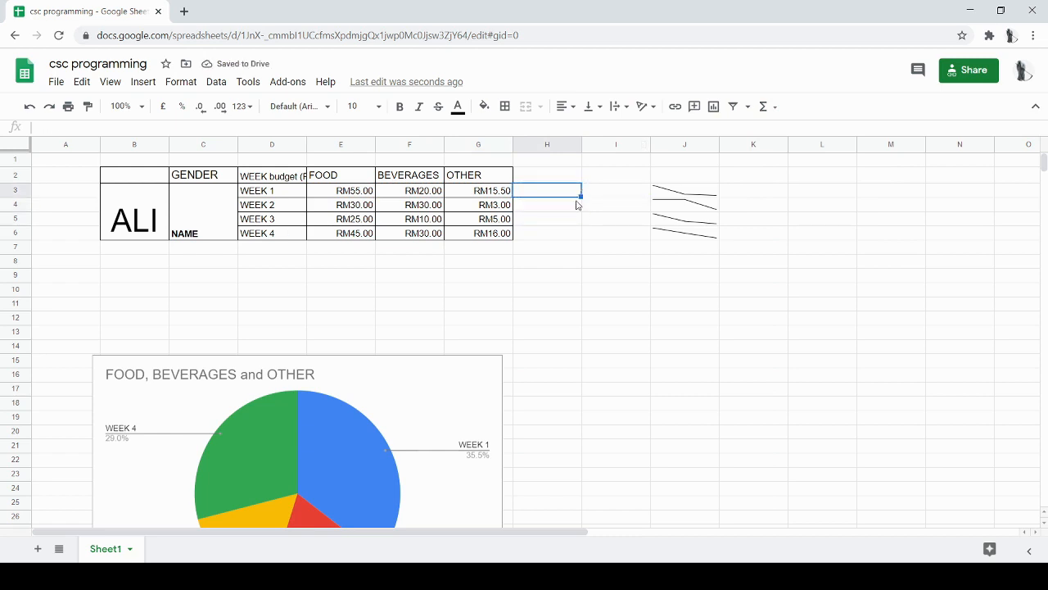
pyautogui.click(575, 205)
pyautogui.click(571, 196)
pyautogui.hotkey('ctrl', 'z')
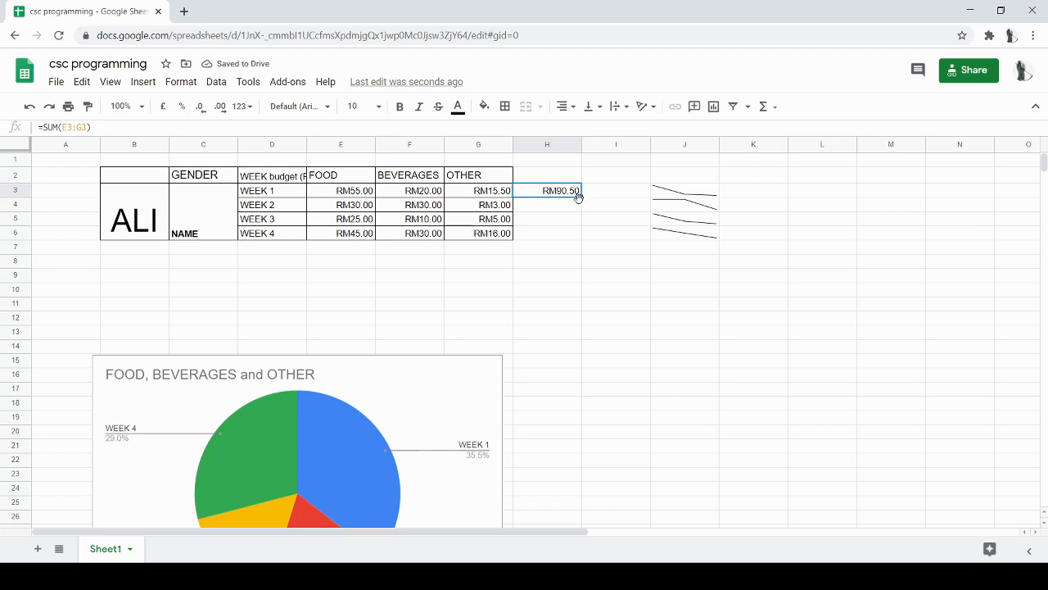
# Fill the SUM formula from H3 down to H6 for the remaining weeks
pyautogui.moveTo(579, 196); pyautogui.dragTo(578, 235)
pyautogui.click(560, 275)
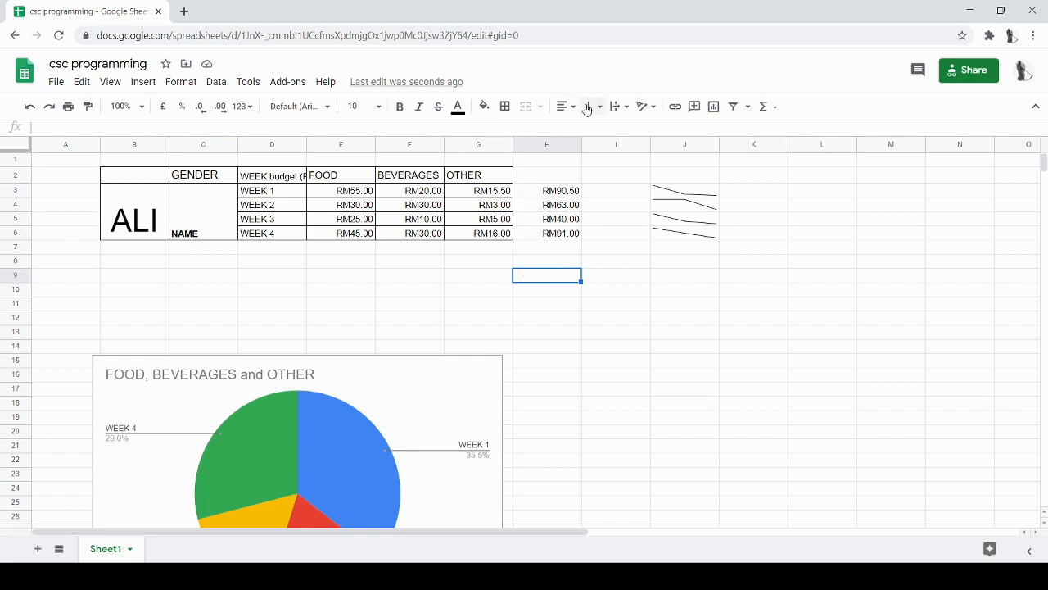
# Set the vertical alignment of the large text in merged cell B3:B6 to middle
pyautogui.click(119, 220)
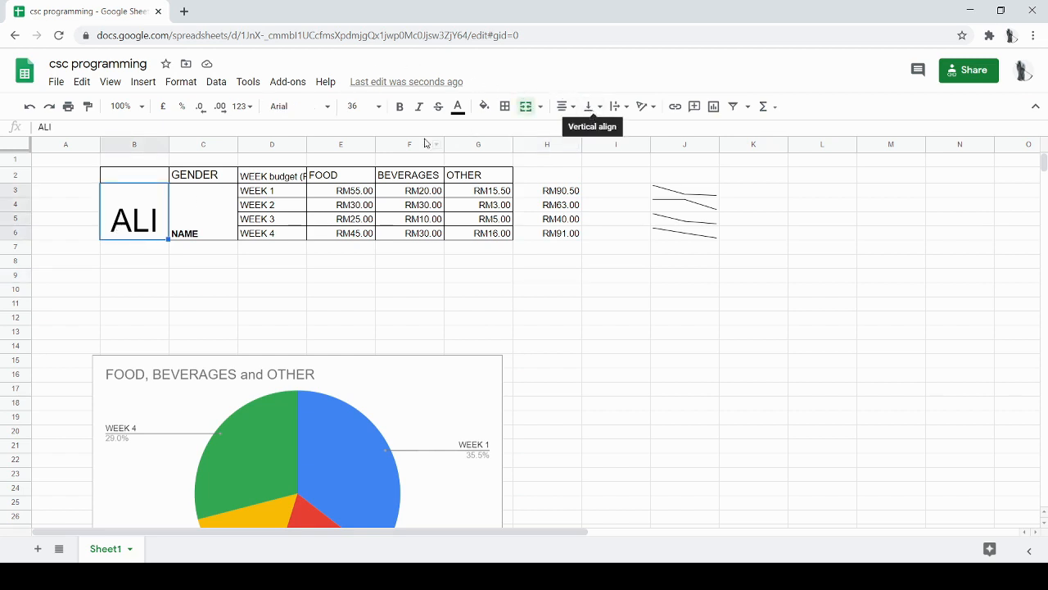
pyautogui.click(96, 216)
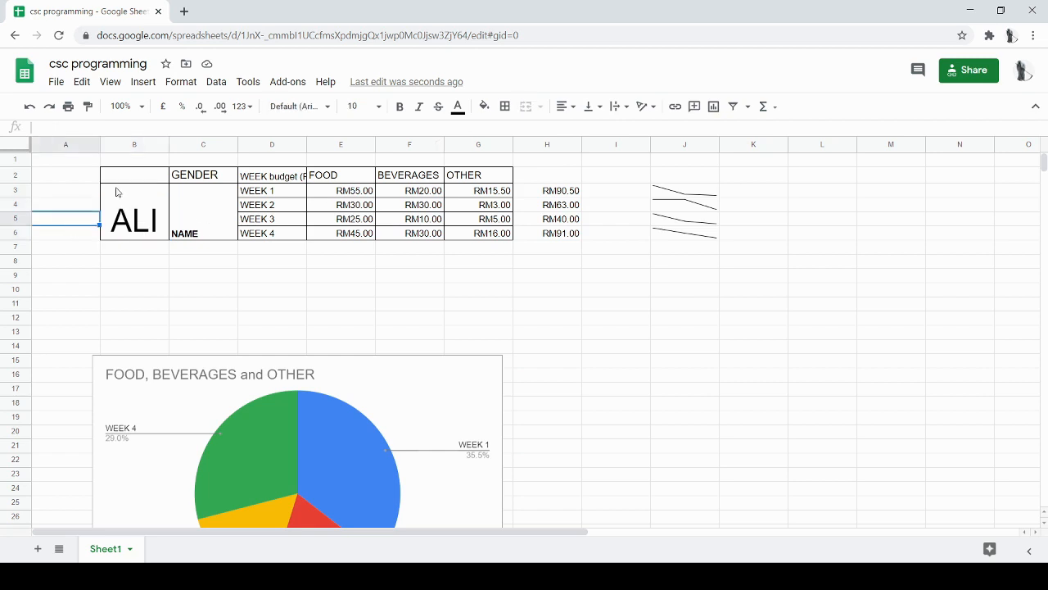
pyautogui.click(128, 201)
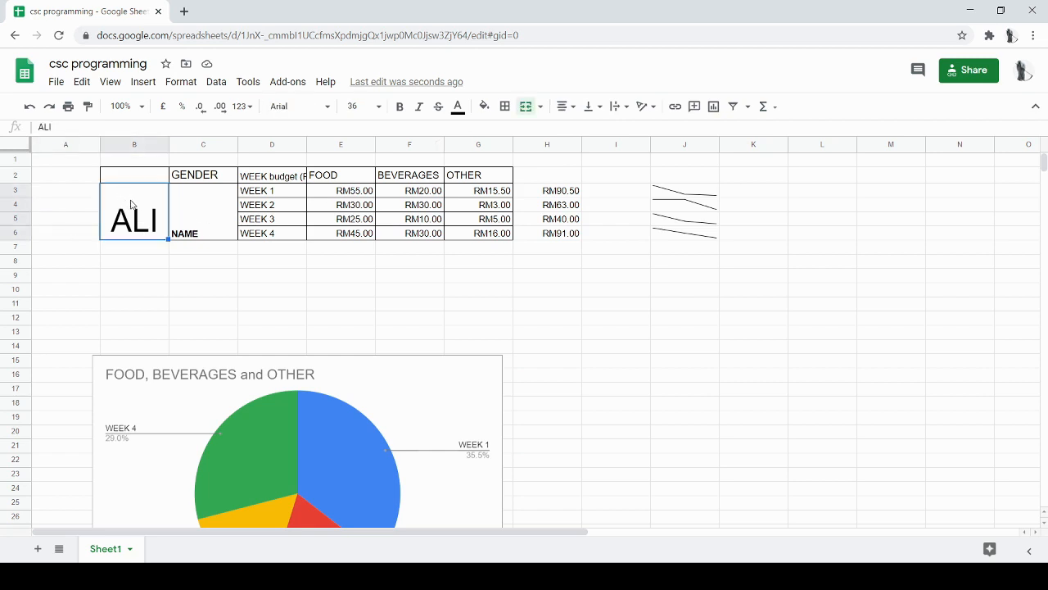
pyautogui.click(591, 107)
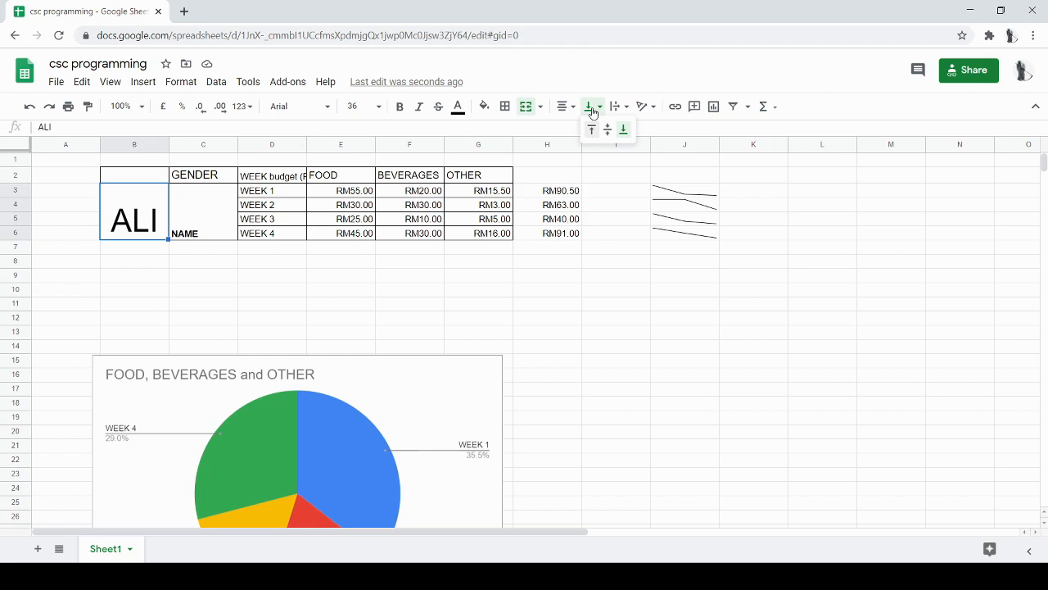
pyautogui.click(606, 129)
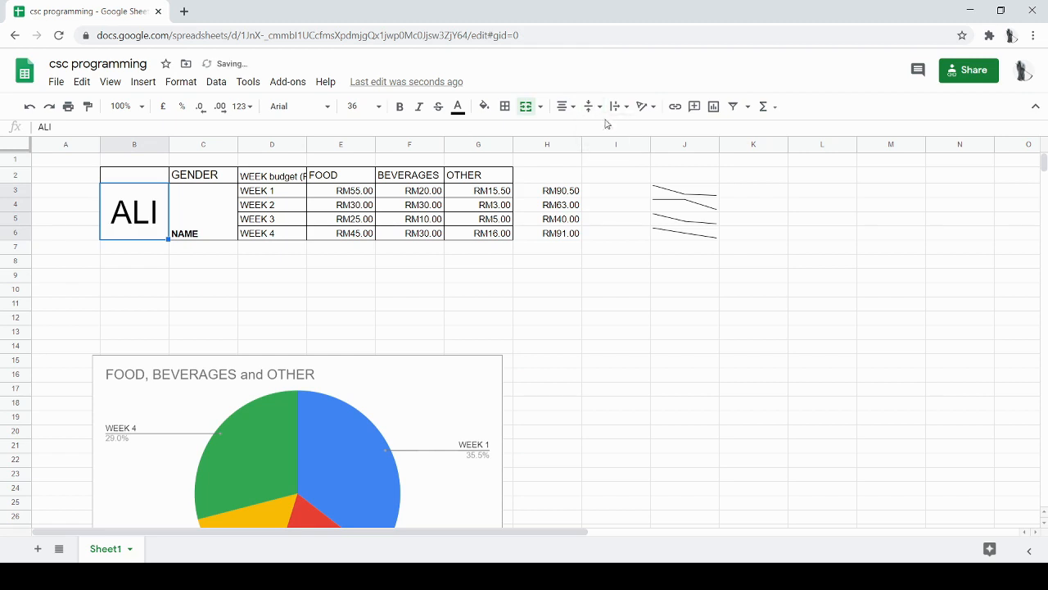
# Try top and bottom vertical alignment on merged cell B3:B6 and set it back to middle
pyautogui.click(593, 107)
pyautogui.click(597, 130)
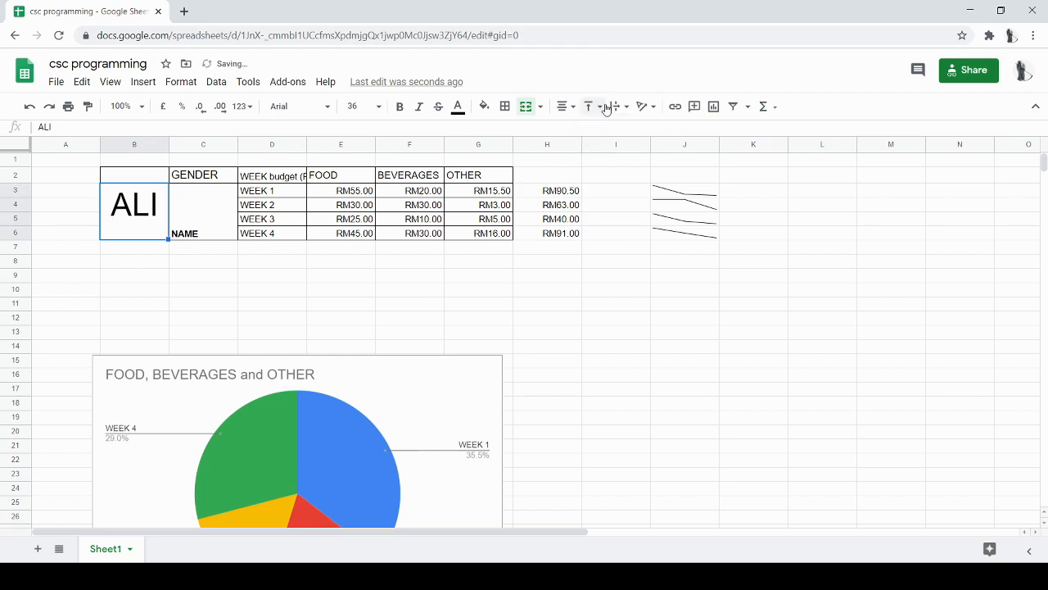
pyautogui.click(605, 107)
pyautogui.click(607, 129)
pyautogui.click(604, 107)
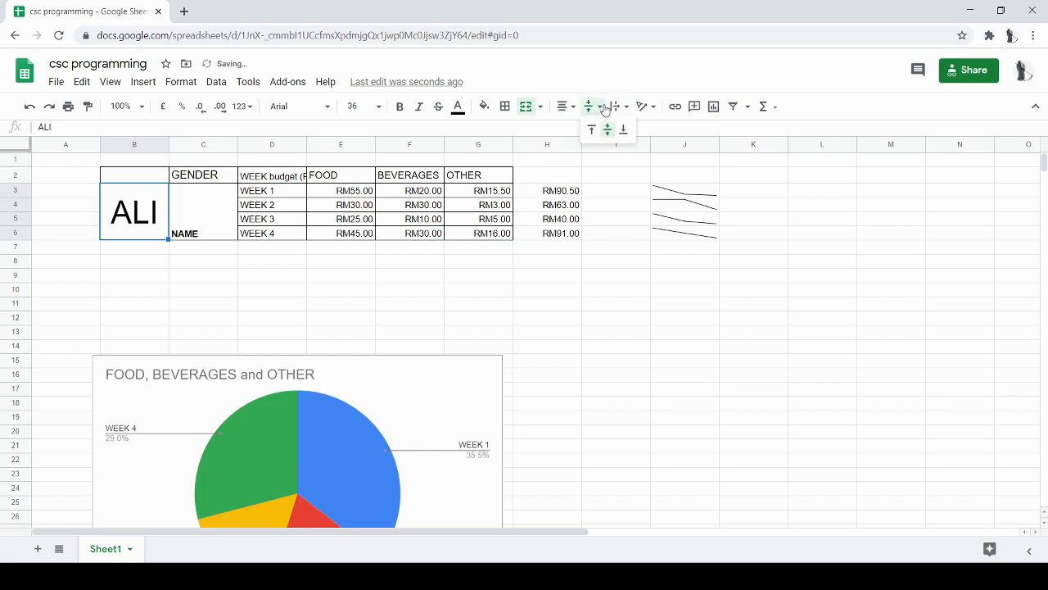
pyautogui.click(623, 129)
pyautogui.click(603, 109)
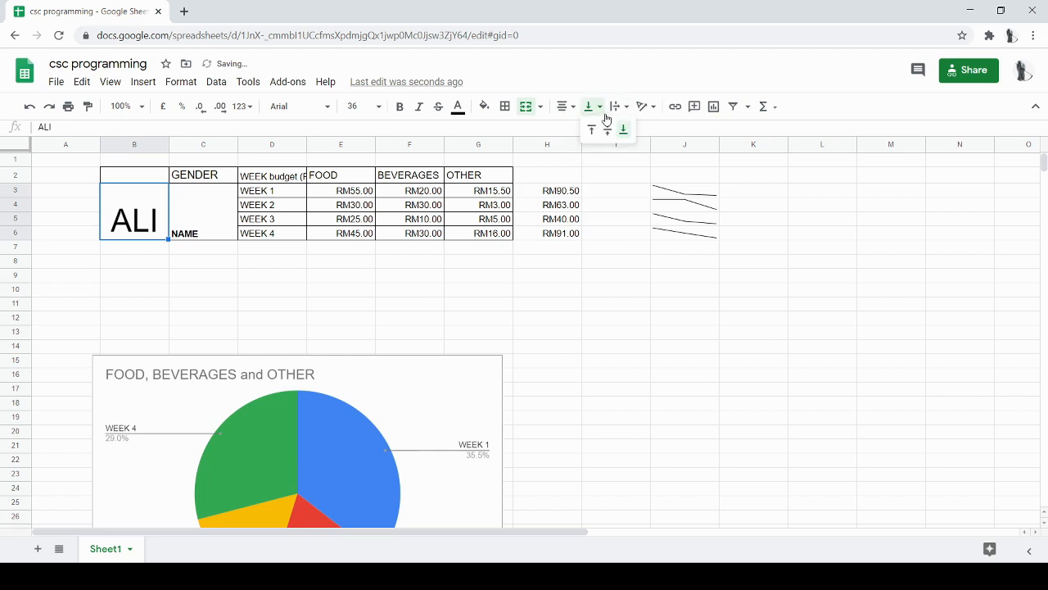
pyautogui.click(608, 131)
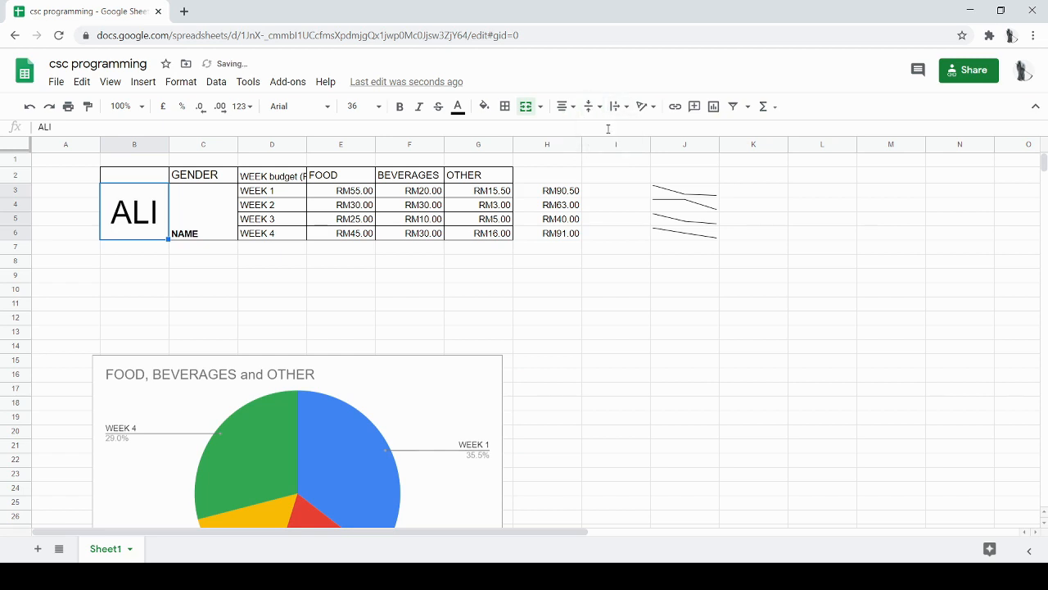
# Centre the NAME text in merged cell C3:C6 both vertically and horizontally
pyautogui.click(174, 224)
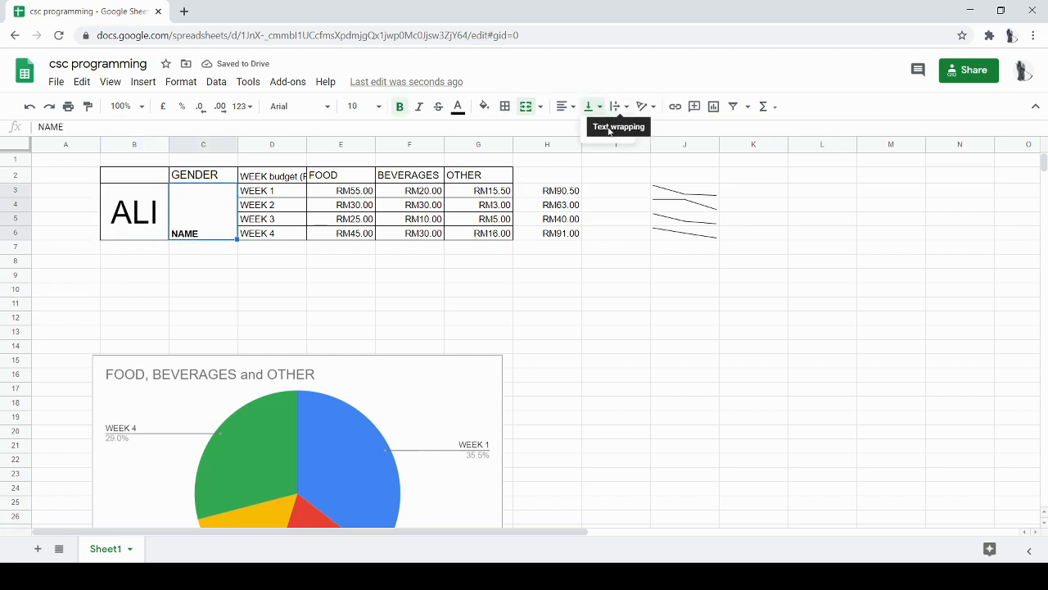
pyautogui.click(591, 107)
pyautogui.click(608, 131)
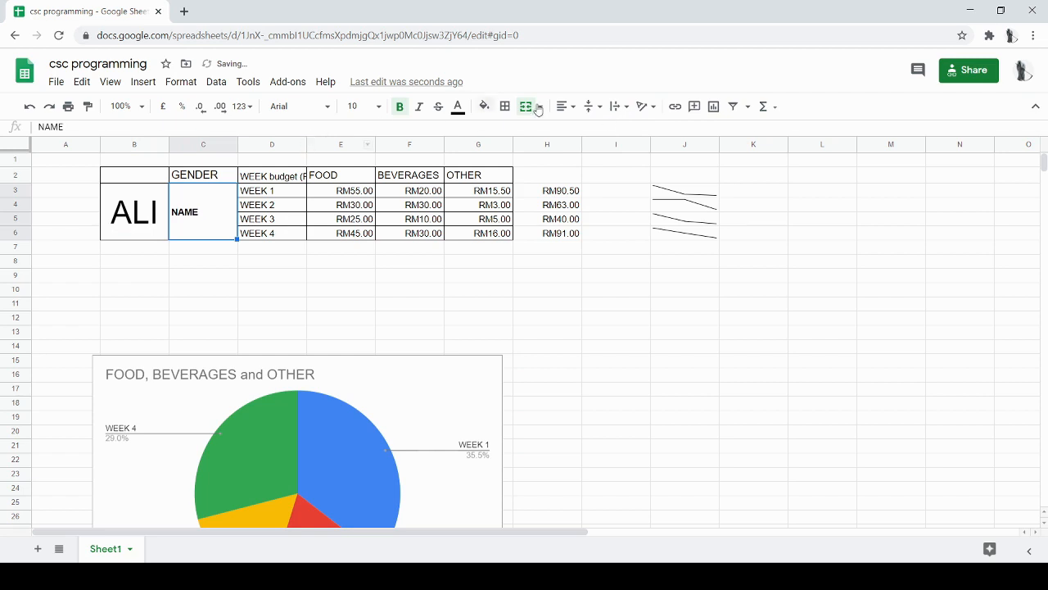
pyautogui.click(563, 107)
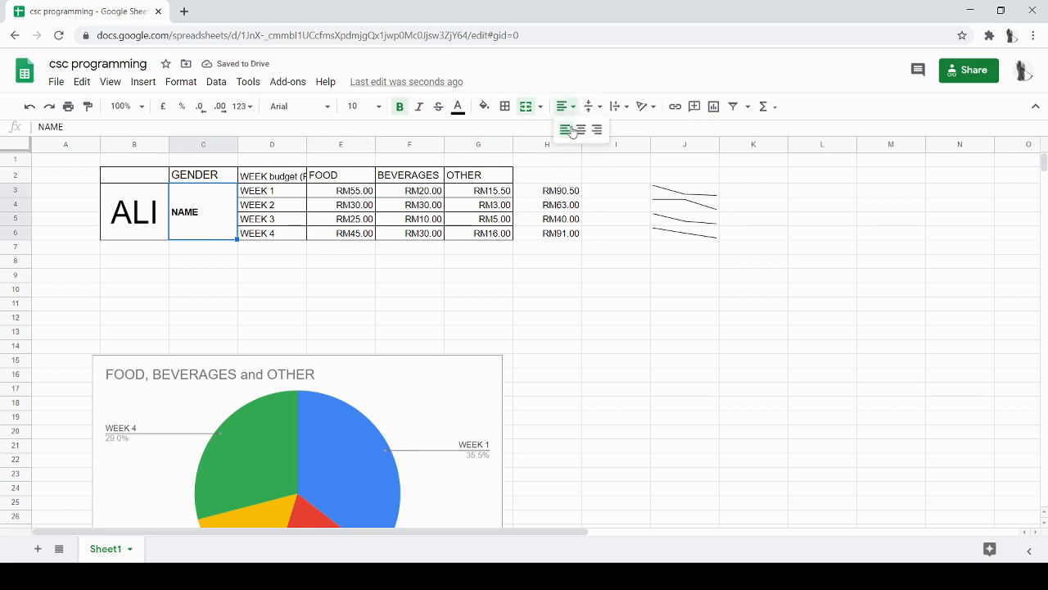
pyautogui.click(504, 129)
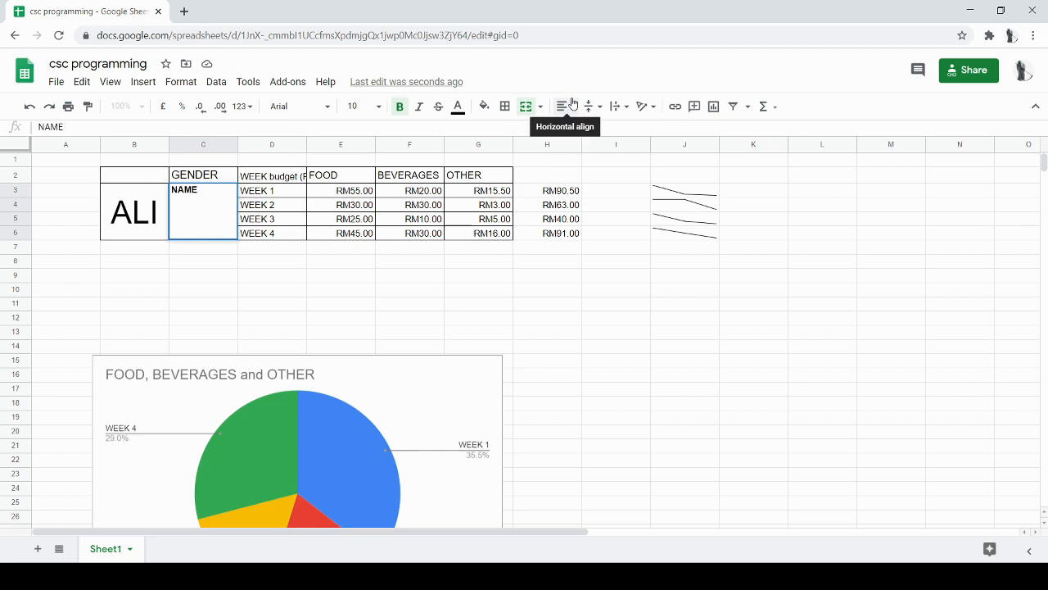
pyautogui.click(572, 104)
pyautogui.click(578, 128)
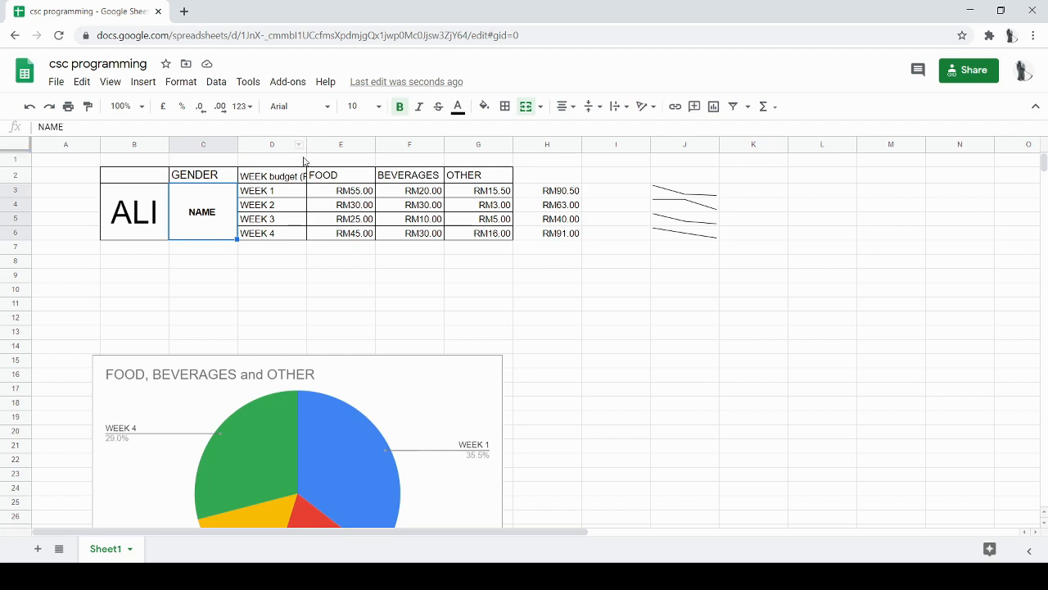
# Widen column D so that the full "WEEK budget (RM)" heading fits
pyautogui.click(304, 154)
pyautogui.click(303, 146)
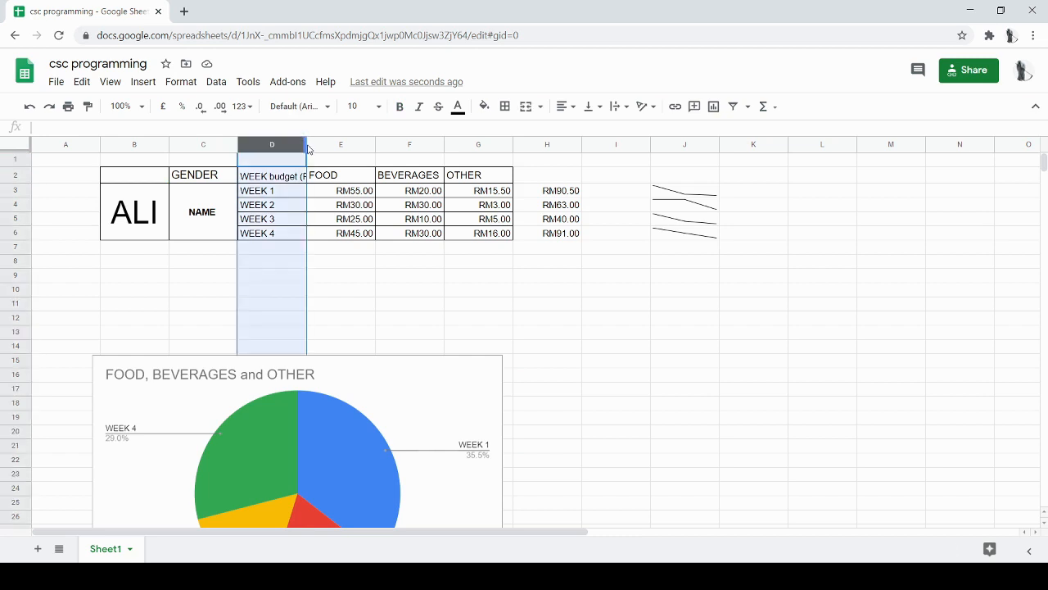
pyautogui.moveTo(306, 145); pyautogui.dragTo(329, 152)
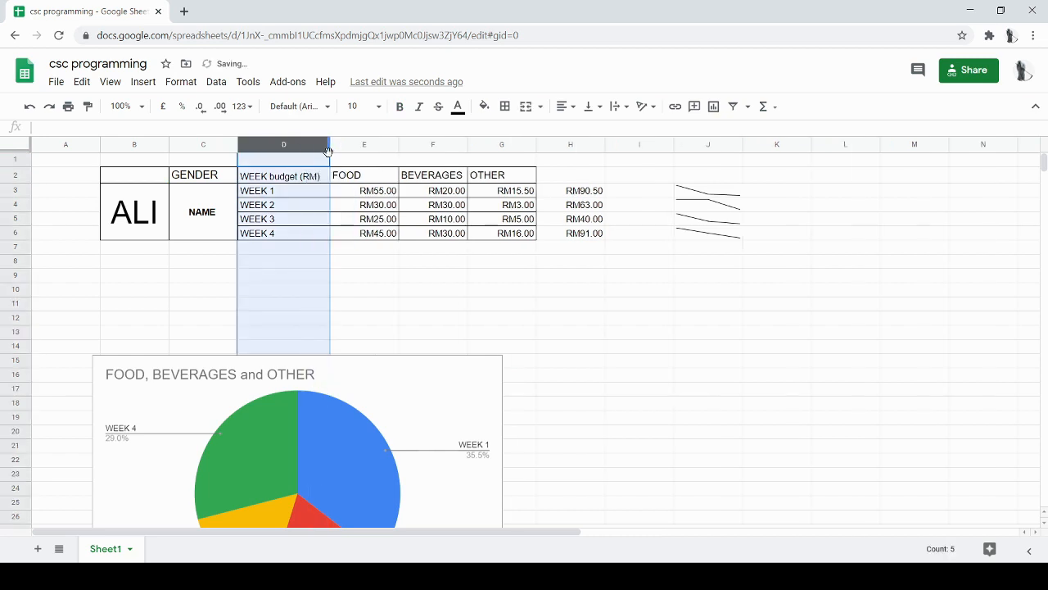
pyautogui.click(304, 231)
pyautogui.click(324, 177)
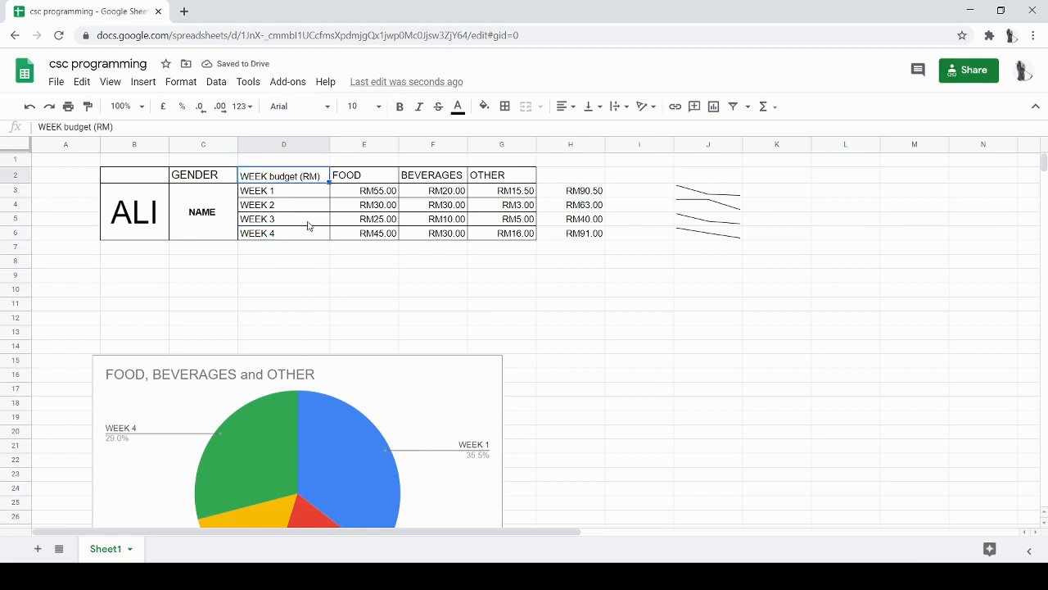
pyautogui.click(584, 177)
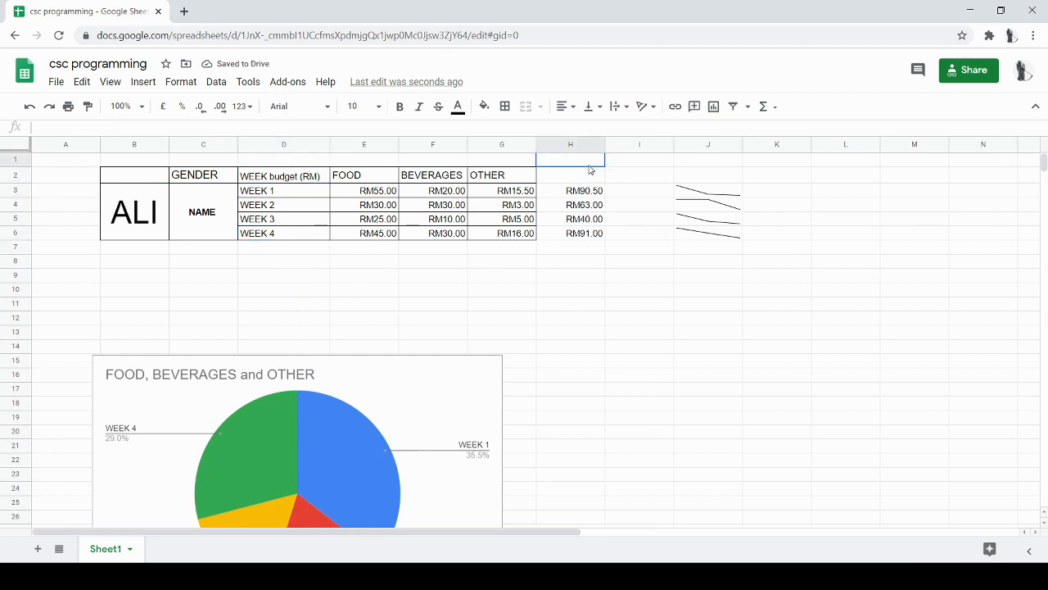
# Move the four sparklines from J3:J6 to I3:I6, directly beside the weekly totals
pyautogui.moveTo(685, 197); pyautogui.dragTo(640, 238)
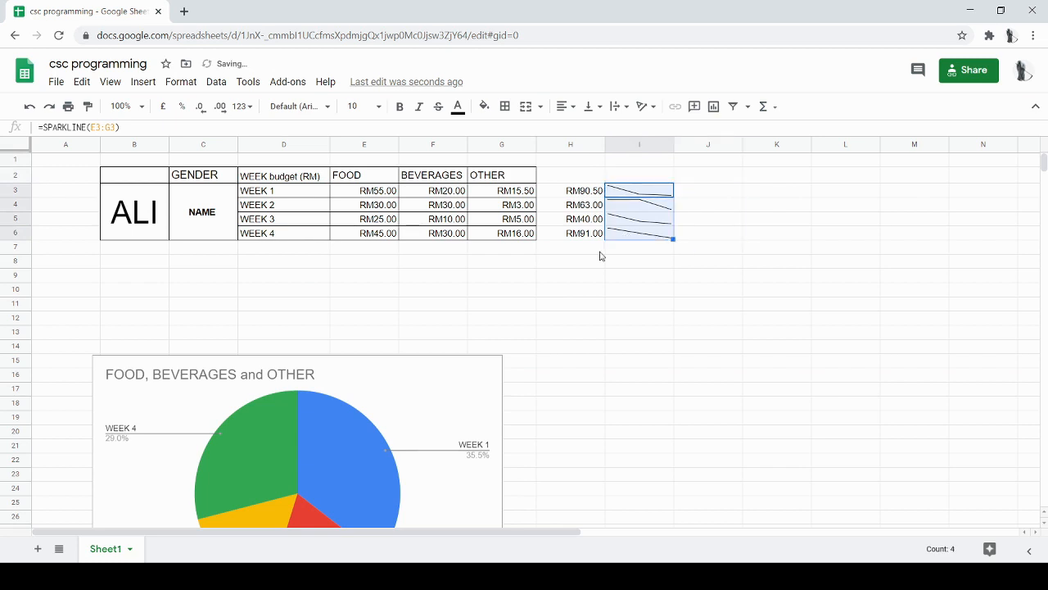
pyautogui.click(596, 248)
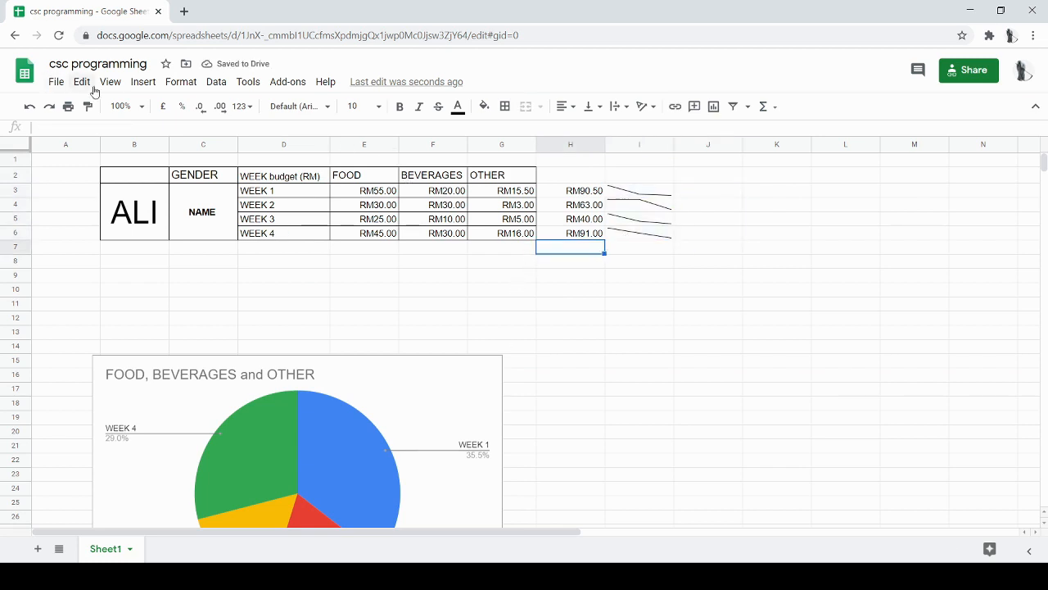
pyautogui.click(143, 82)
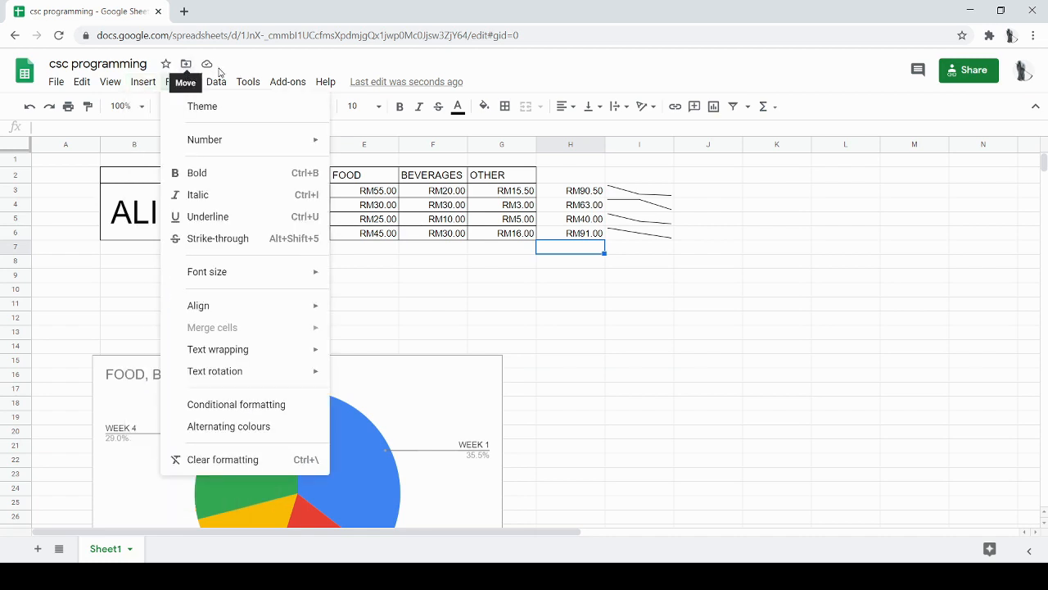
pyautogui.moveTo(216, 82)
pyautogui.click(114, 263)
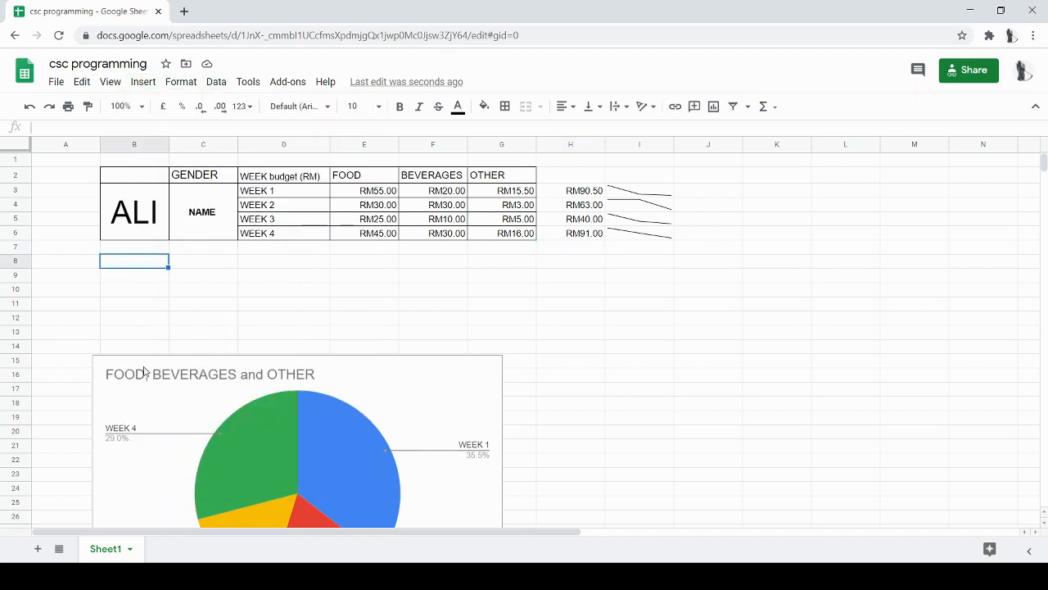
pyautogui.click(217, 81)
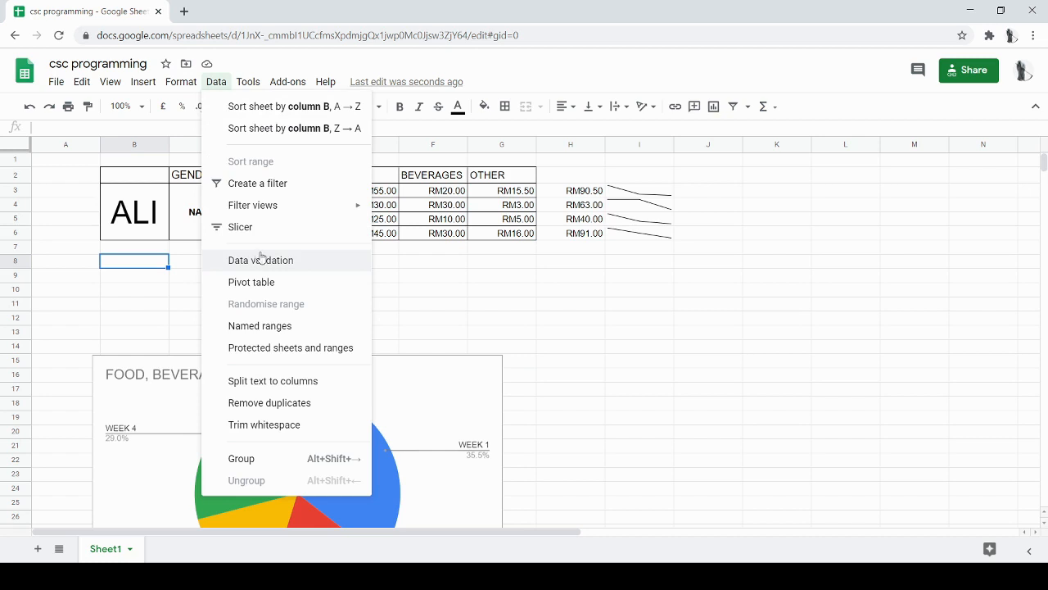
pyautogui.click(390, 279)
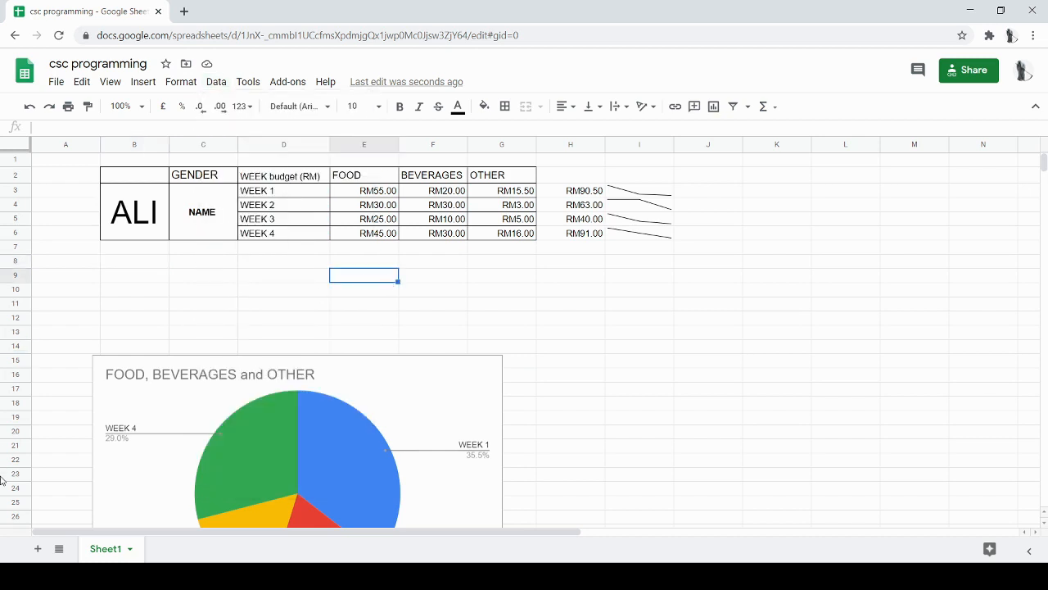
# Add a new sheet, Sheet2, and enter the heading "Name" in cell B2
pyautogui.click(37, 548)
pyautogui.click(159, 189)
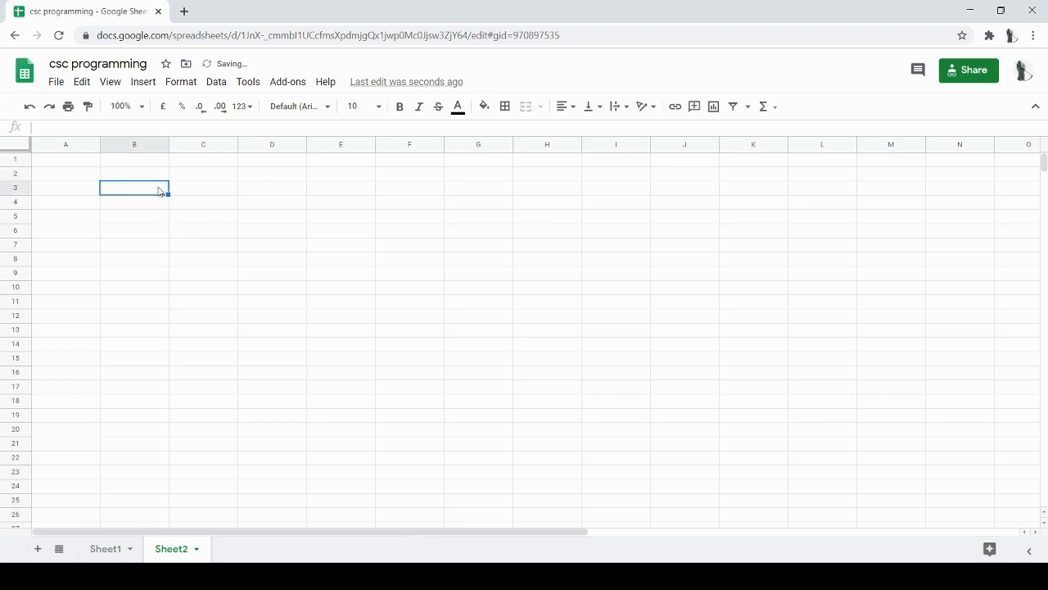
pyautogui.click(158, 174)
pyautogui.write('N')
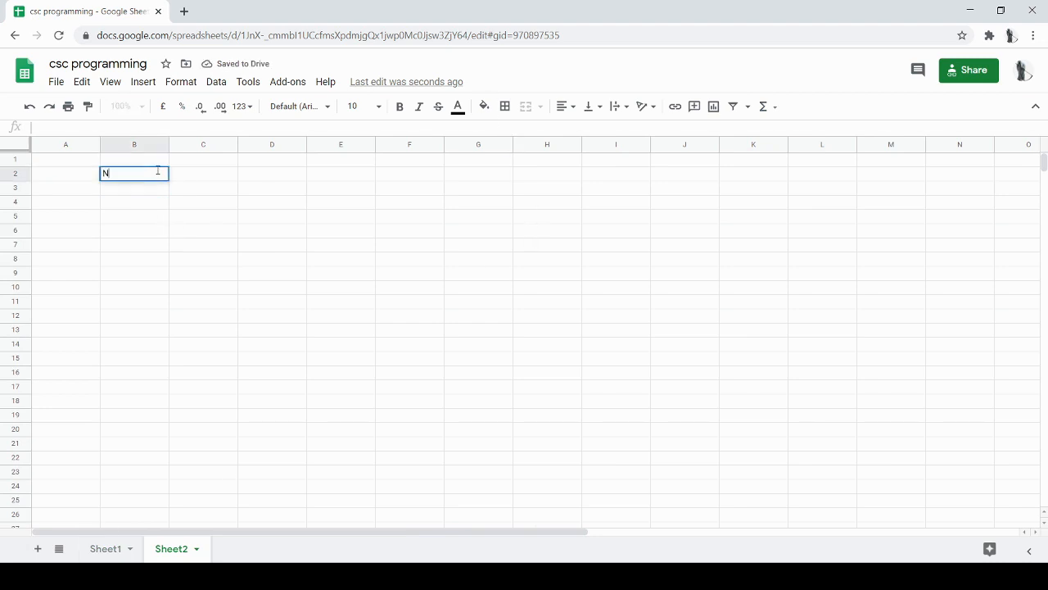
pyautogui.write('ame')
pyautogui.press('Return')
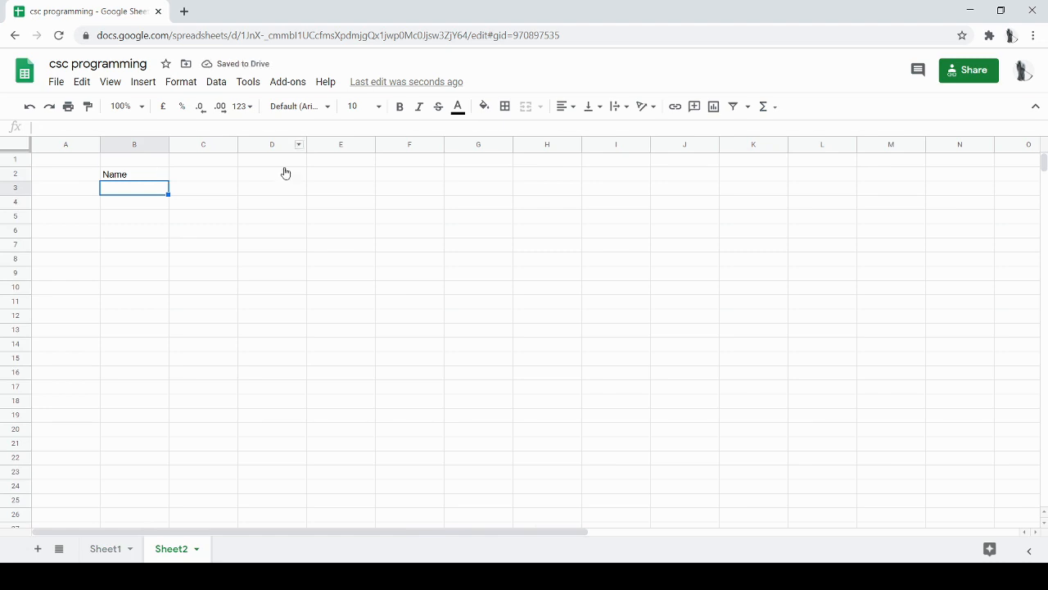
# Check the name cell on Sheet1, then fill B3:B6 of Sheet2 with four people's first names below the Name heading
pyautogui.click(103, 548)
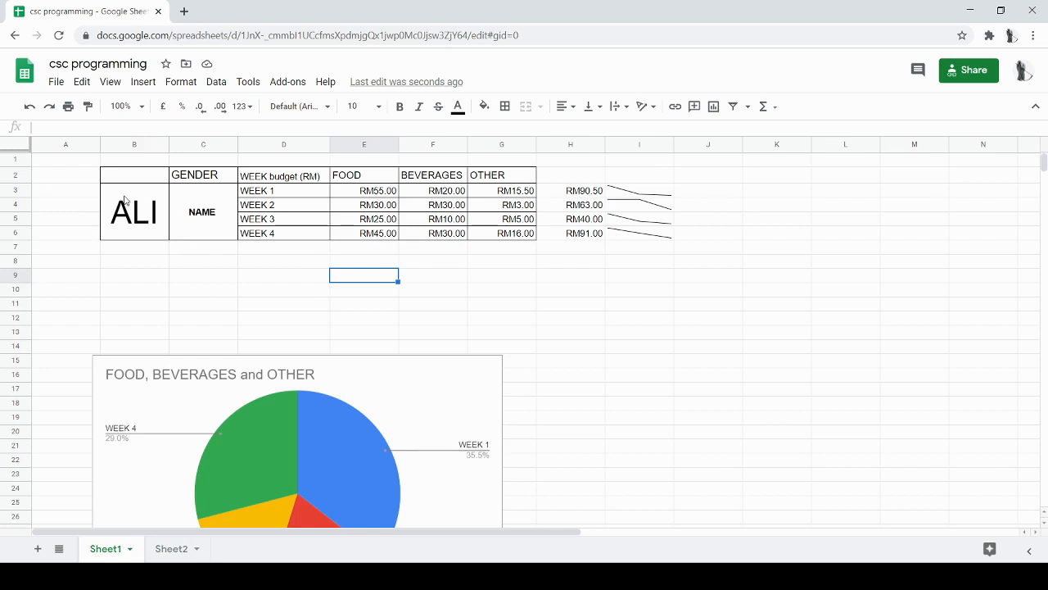
pyautogui.moveTo(124, 199); pyautogui.dragTo(138, 264)
pyautogui.click(152, 549)
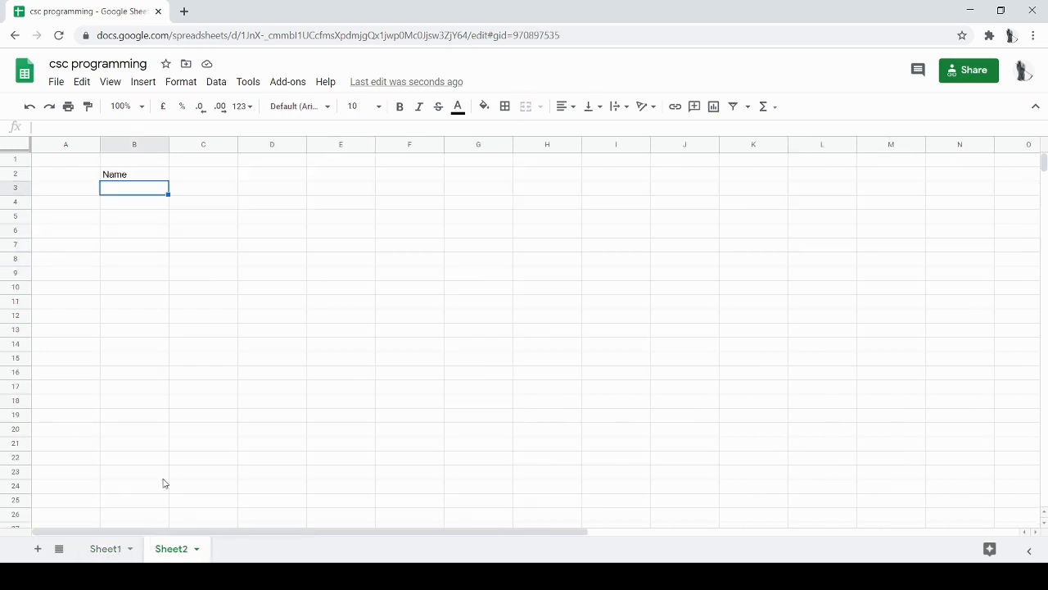
pyautogui.write('Ali')
pyautogui.press('Return')
pyautogui.write('A')
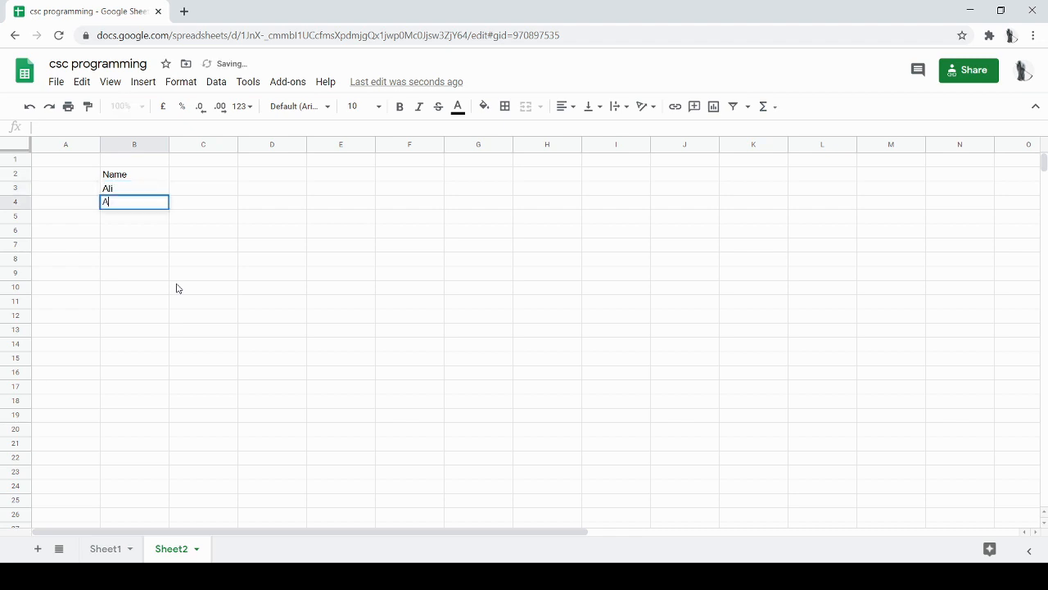
pyautogui.write('hmad')
pyautogui.press('Return')
pyautogui.write('F')
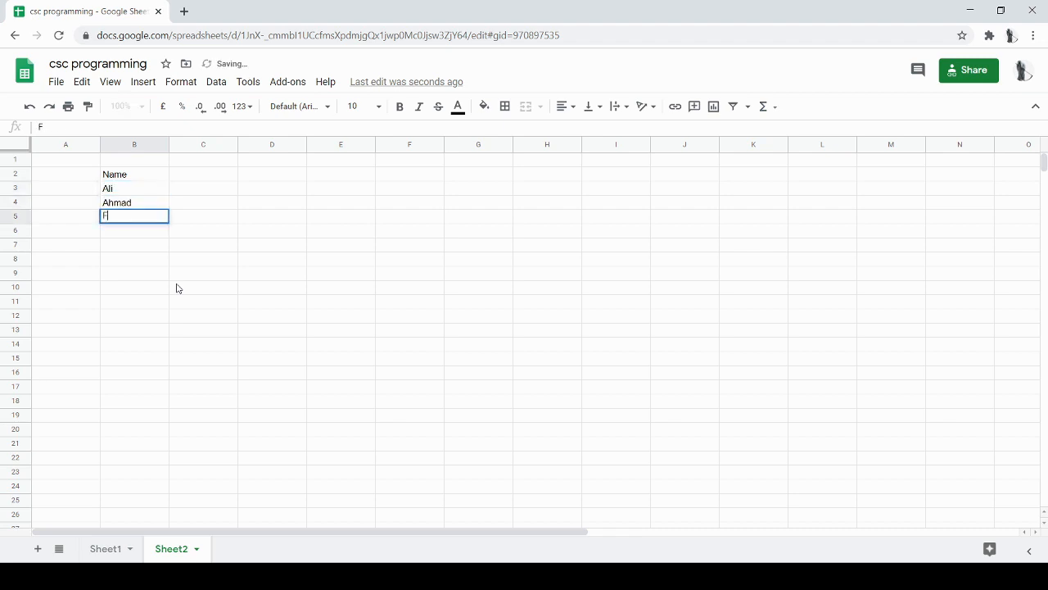
pyautogui.write('atimah')
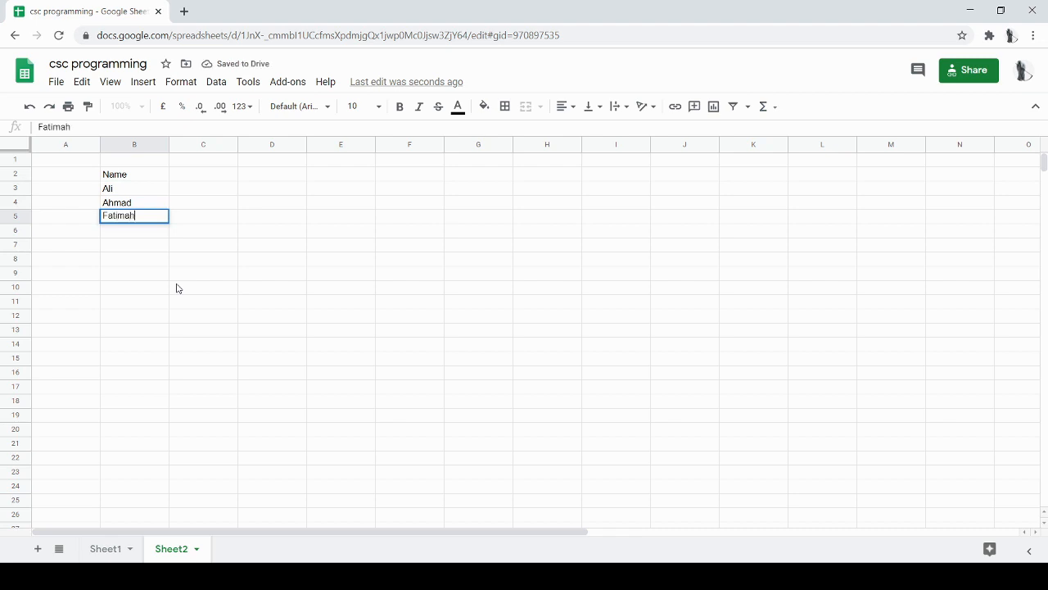
pyautogui.press('Return')
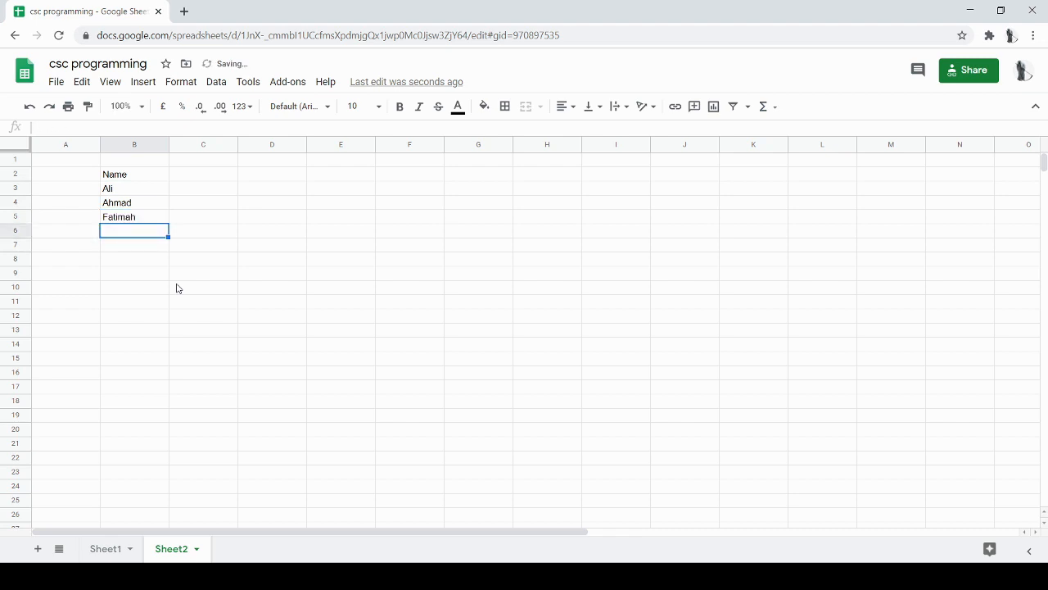
pyautogui.write('JOHN')
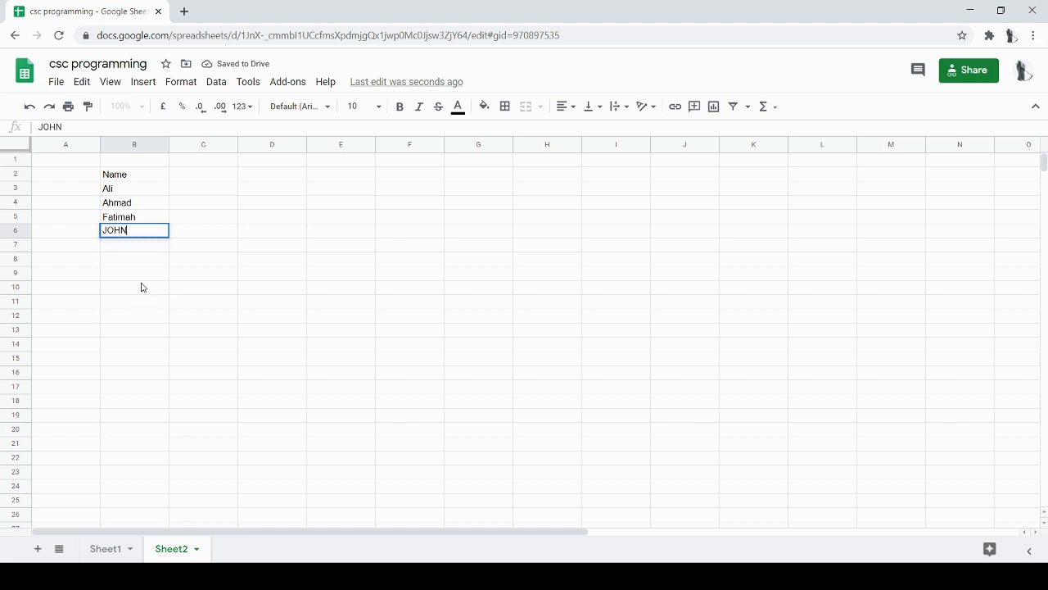
# Apply all borders to the name list in B2:B6 of Sheet2 and return to Sheet1
pyautogui.moveTo(144, 174); pyautogui.dragTo(151, 237)
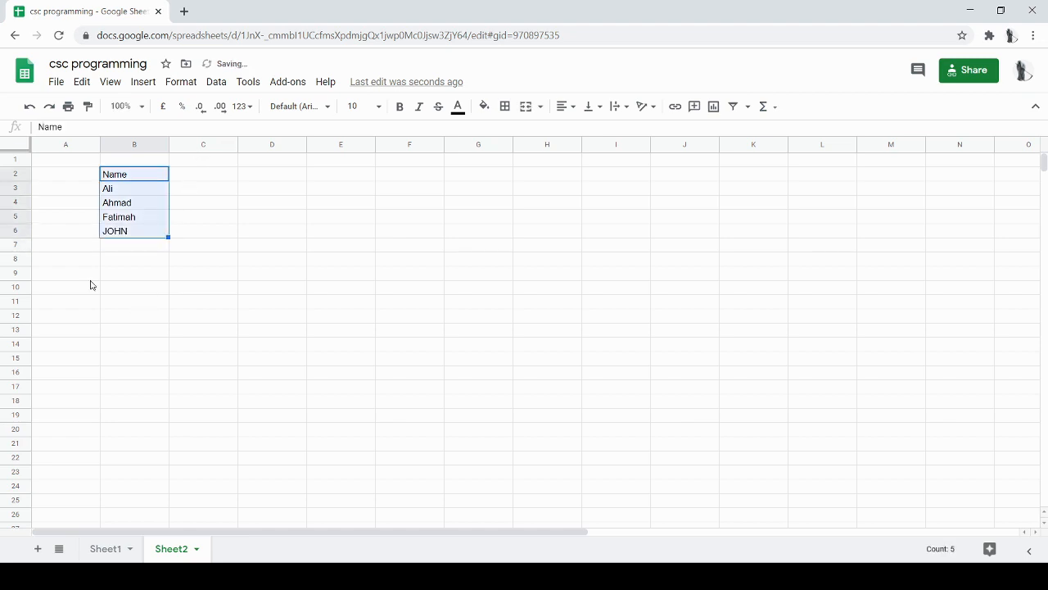
pyautogui.click(505, 107)
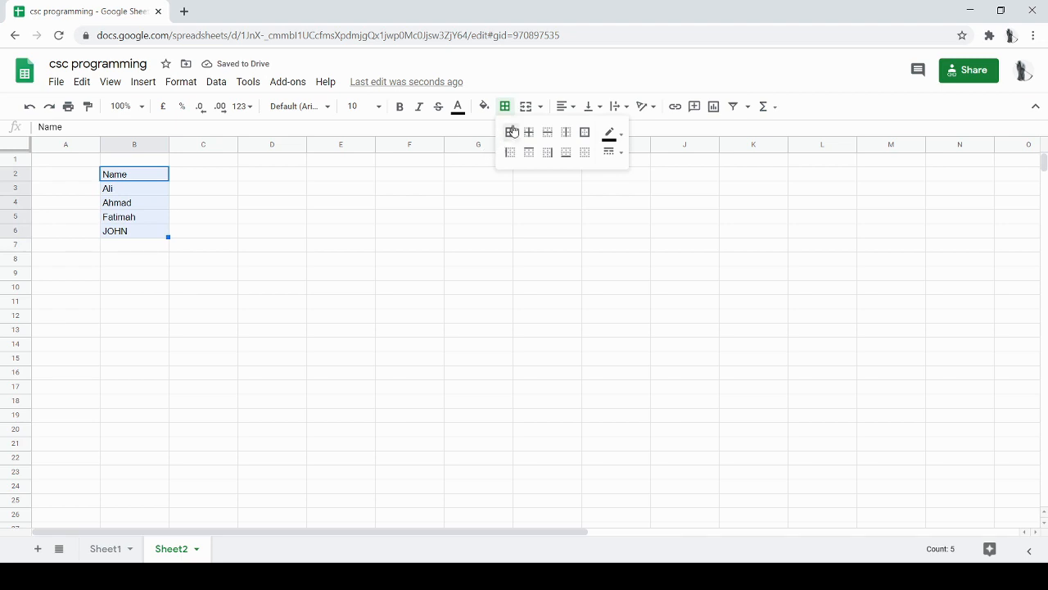
pyautogui.click(510, 131)
pyautogui.click(301, 233)
pyautogui.click(180, 205)
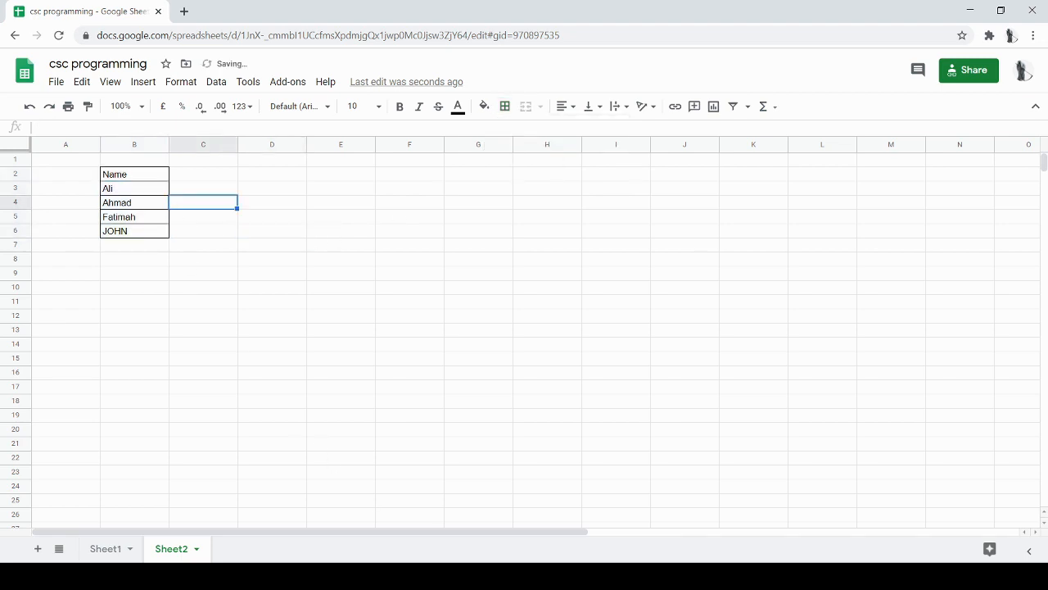
pyautogui.click(106, 549)
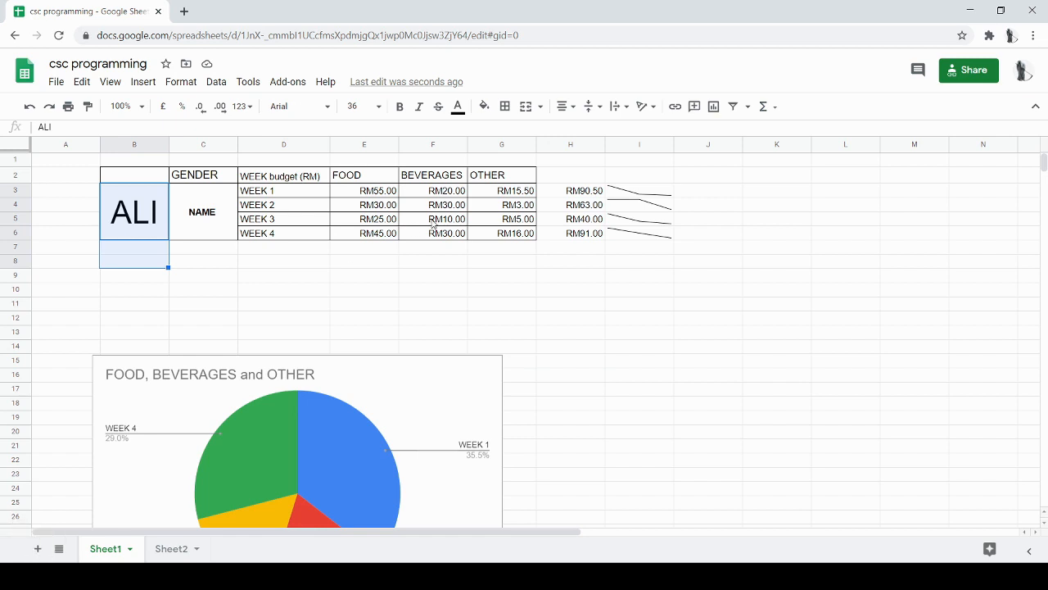
pyautogui.click(160, 89)
pyautogui.moveTo(179, 92)
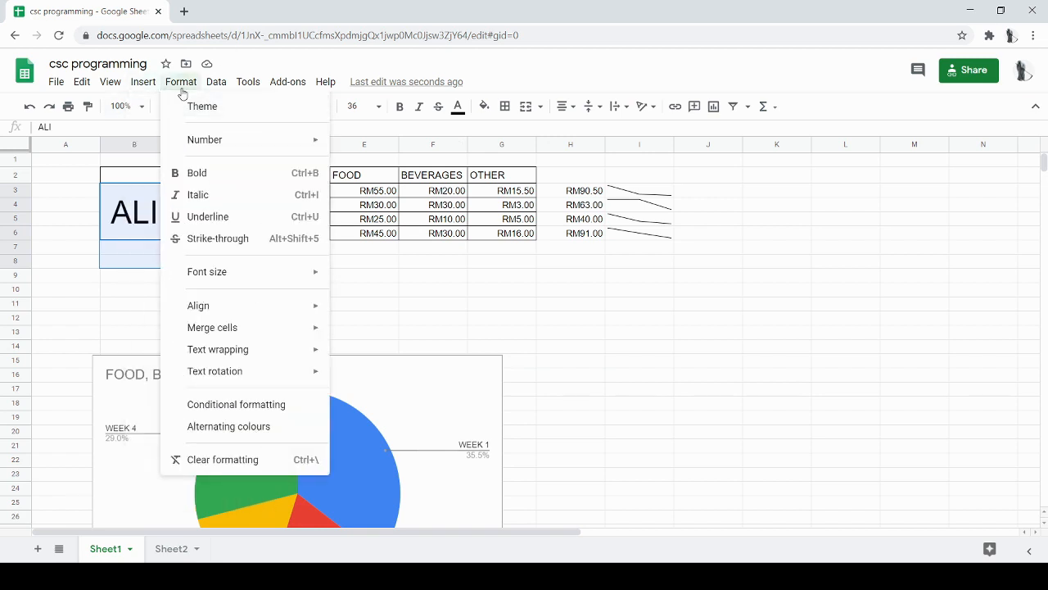
pyautogui.moveTo(217, 84)
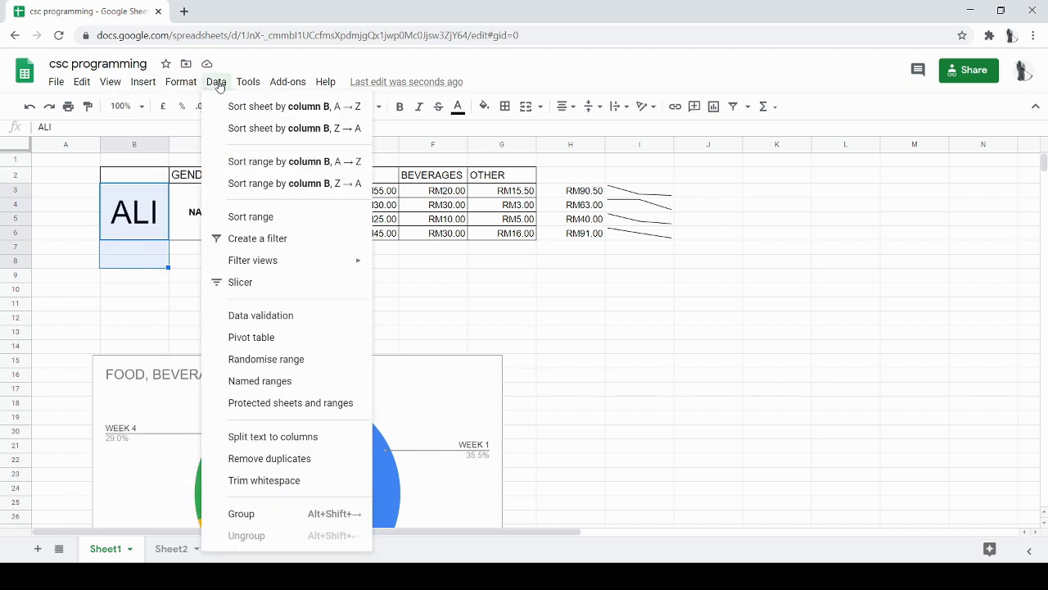
pyautogui.click(253, 332)
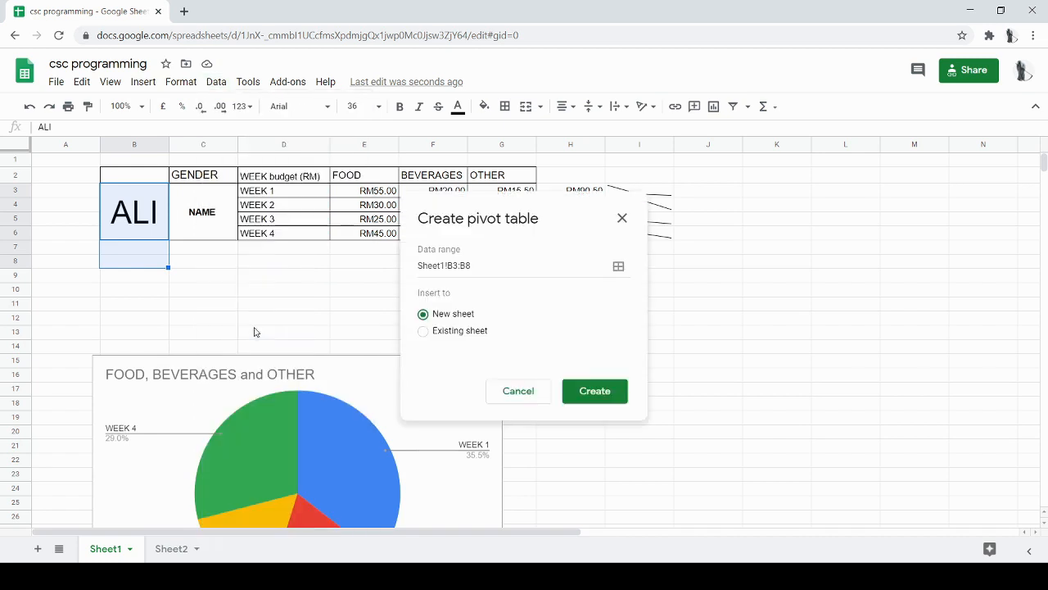
pyautogui.click(622, 218)
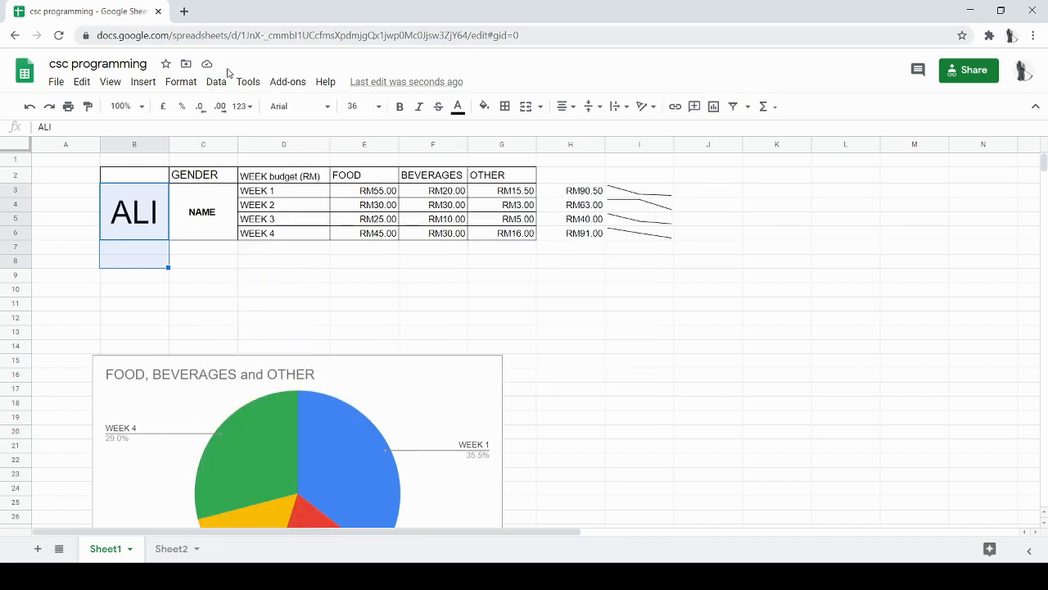
# Start a data validation rule on Sheet1 and set its cell range to B3:B14
pyautogui.click(217, 82)
pyautogui.click(248, 317)
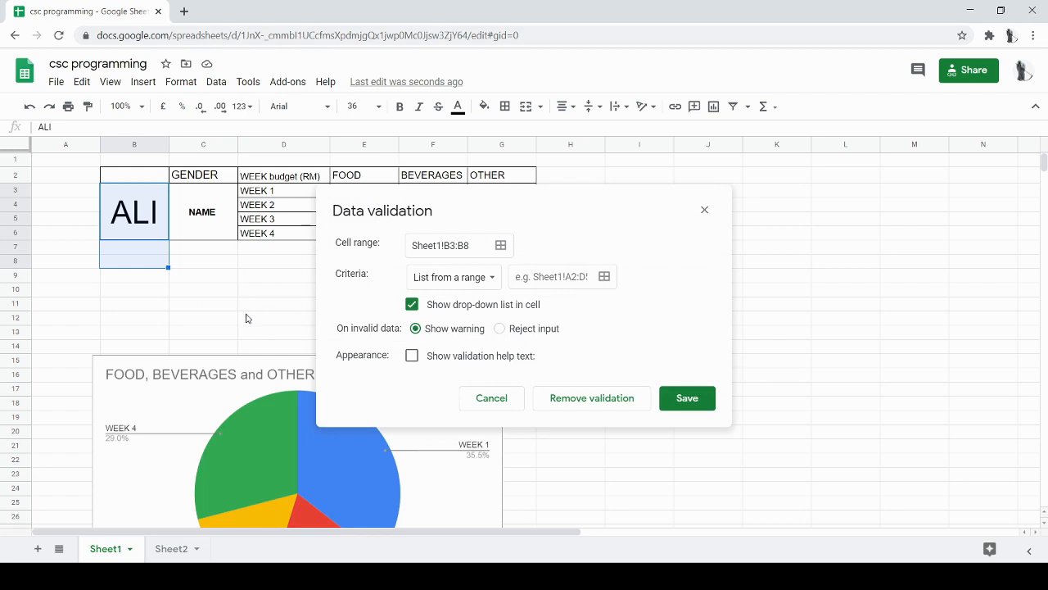
pyautogui.click(499, 245)
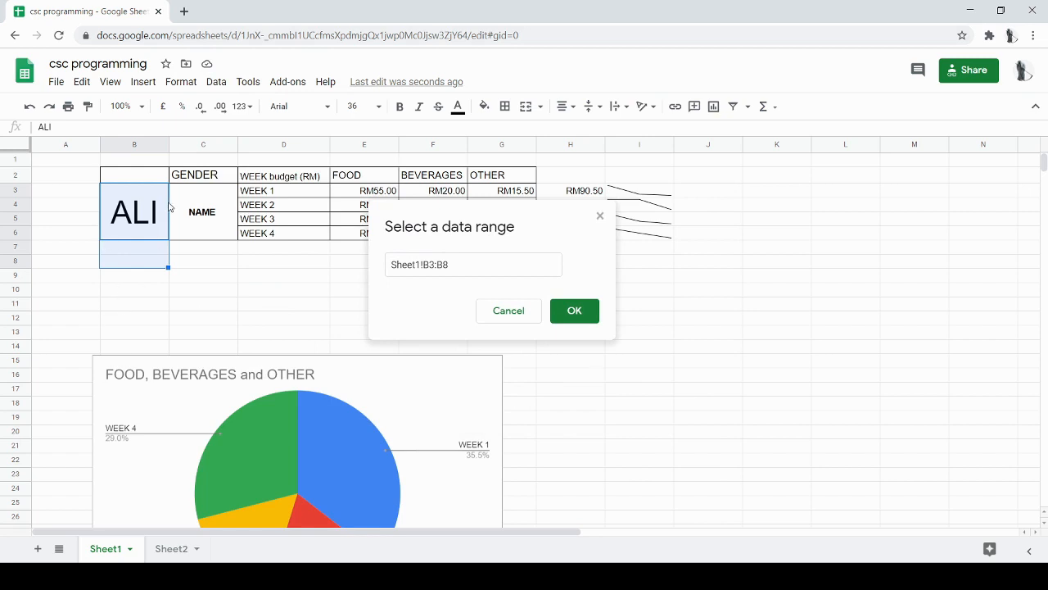
pyautogui.moveTo(164, 207); pyautogui.dragTo(134, 344)
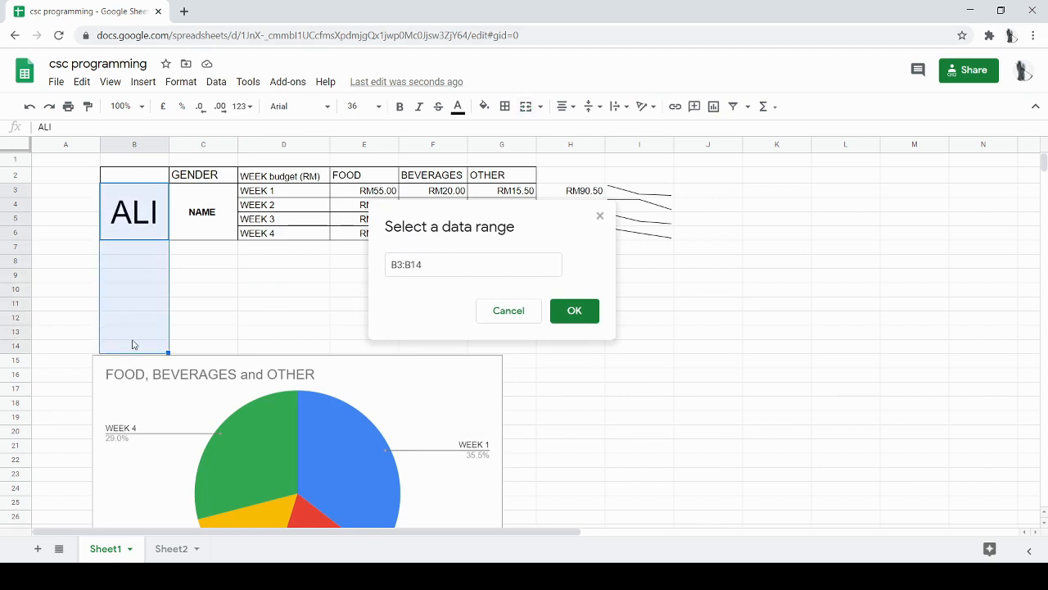
pyautogui.click(569, 311)
# Set the validation's list source to Sheet2!B3:B8 and save the rule on Sheet1
pyautogui.click(204, 553)
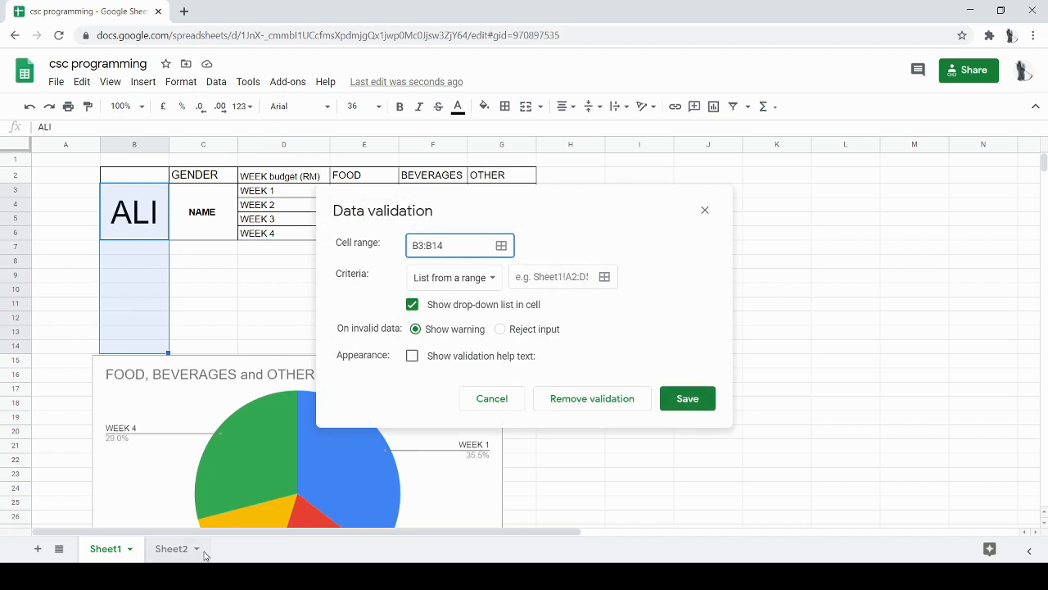
pyautogui.click(601, 280)
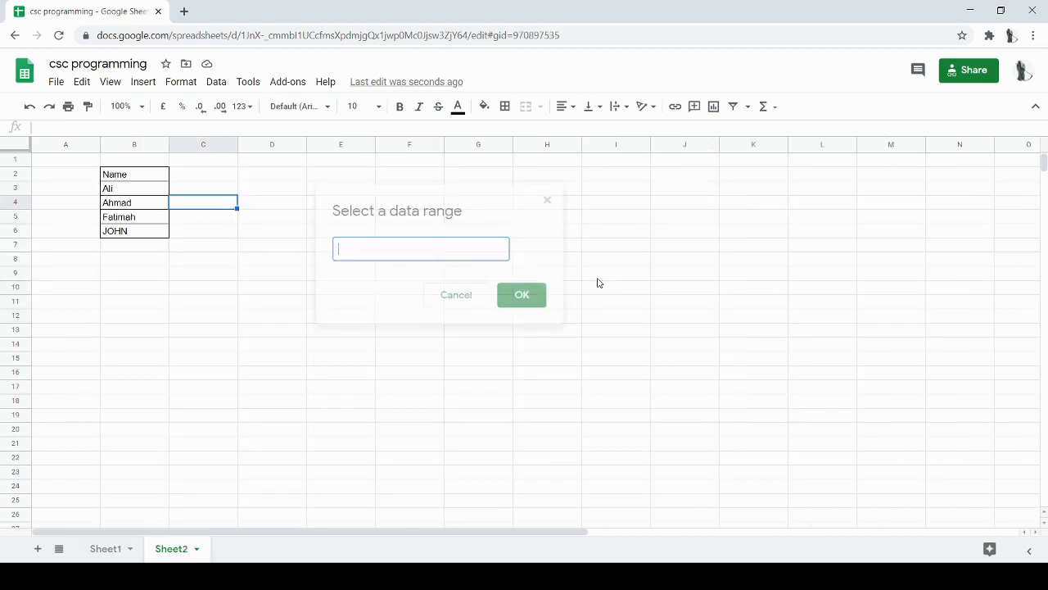
pyautogui.click(135, 190)
pyautogui.moveTo(135, 190); pyautogui.dragTo(138, 267)
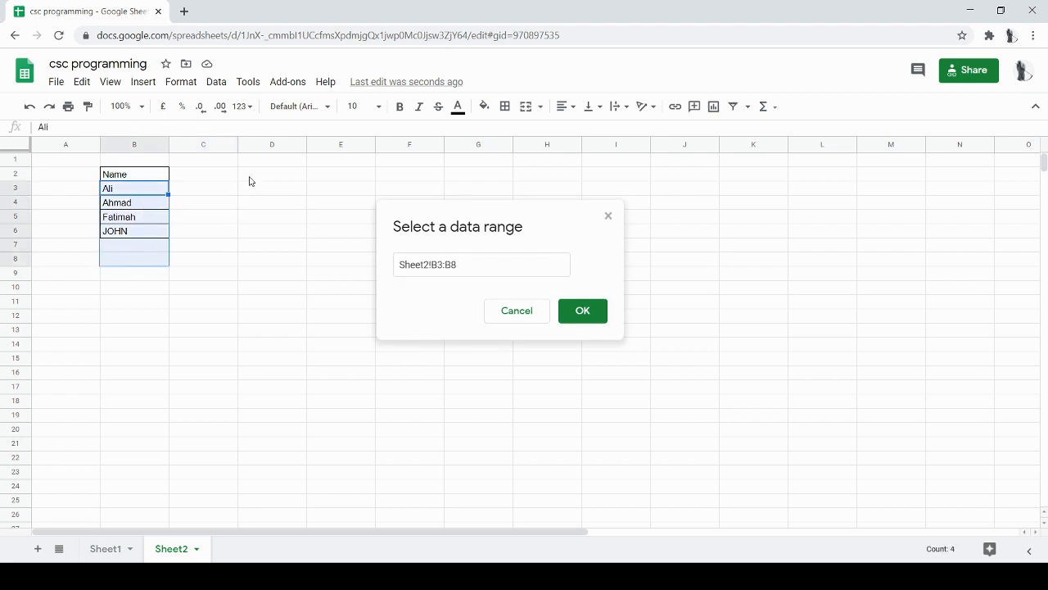
pyautogui.click(572, 319)
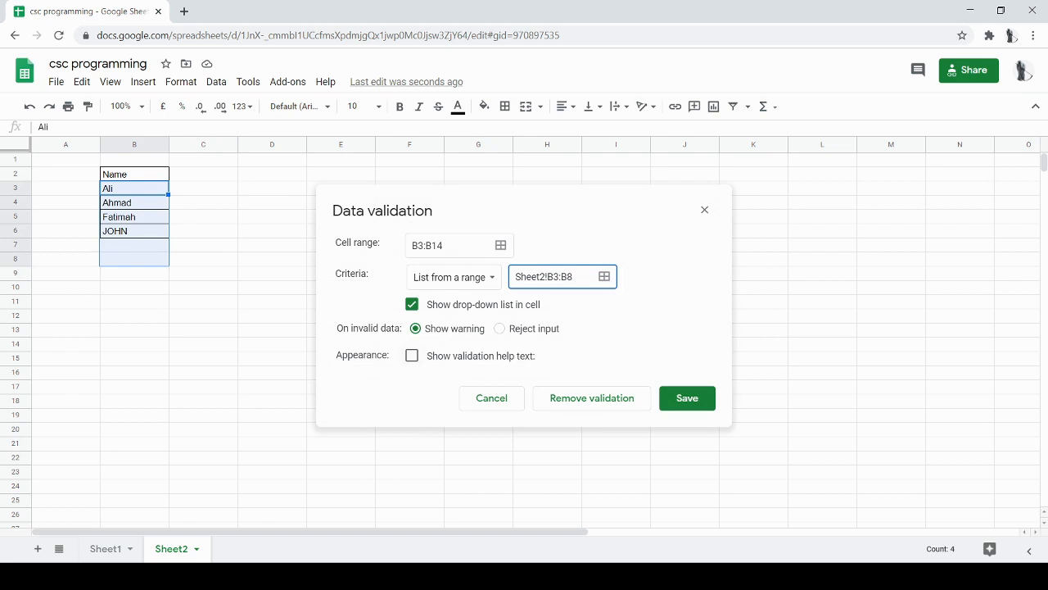
pyautogui.click(125, 548)
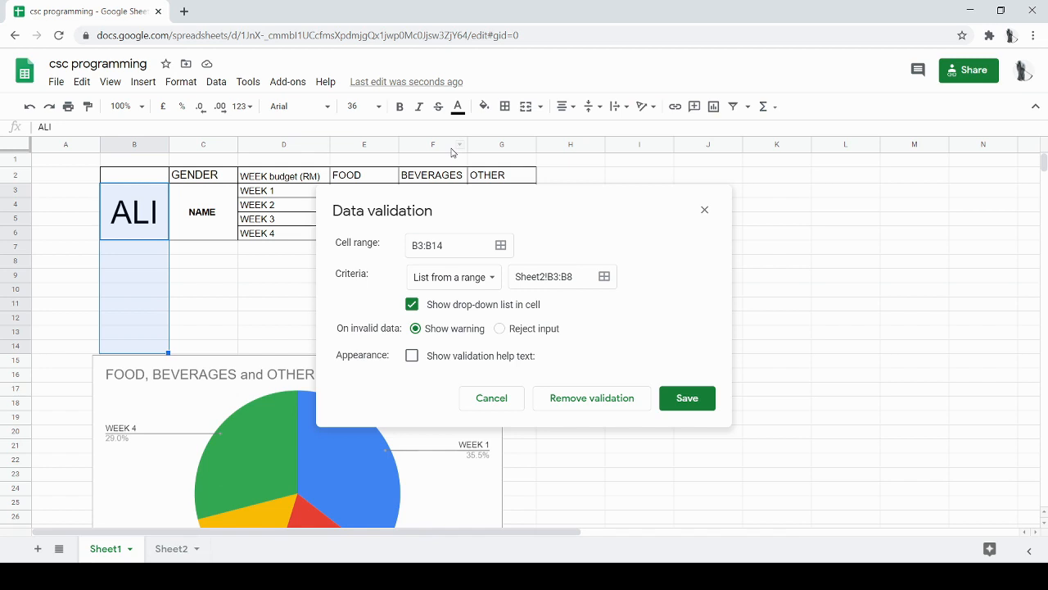
pyautogui.click(687, 398)
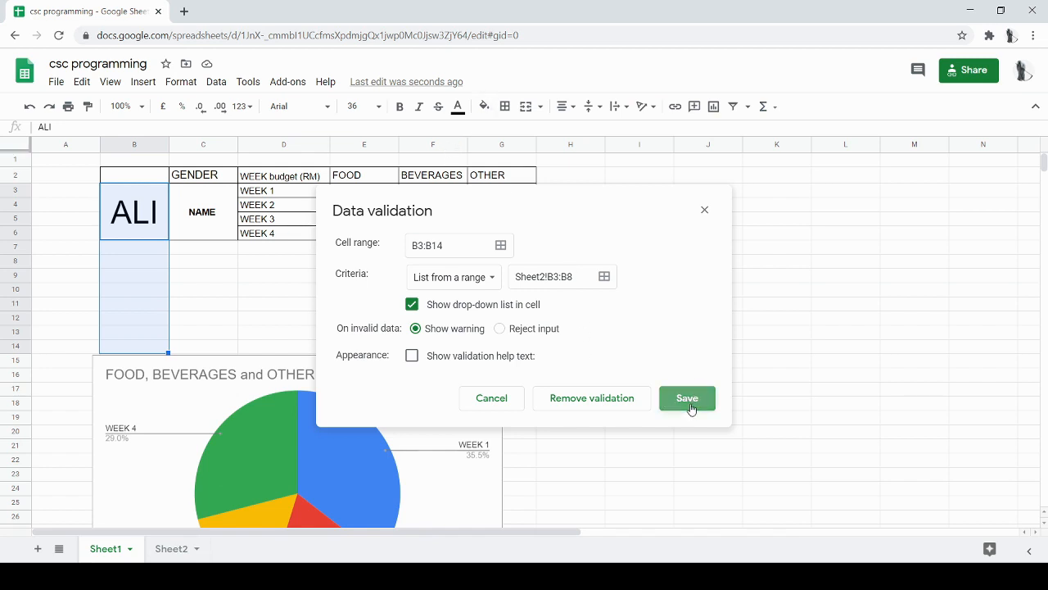
# Try the names offered by the drop-down in B7 of Sheet1 and finish with the second name in the list chosen
pyautogui.click(163, 248)
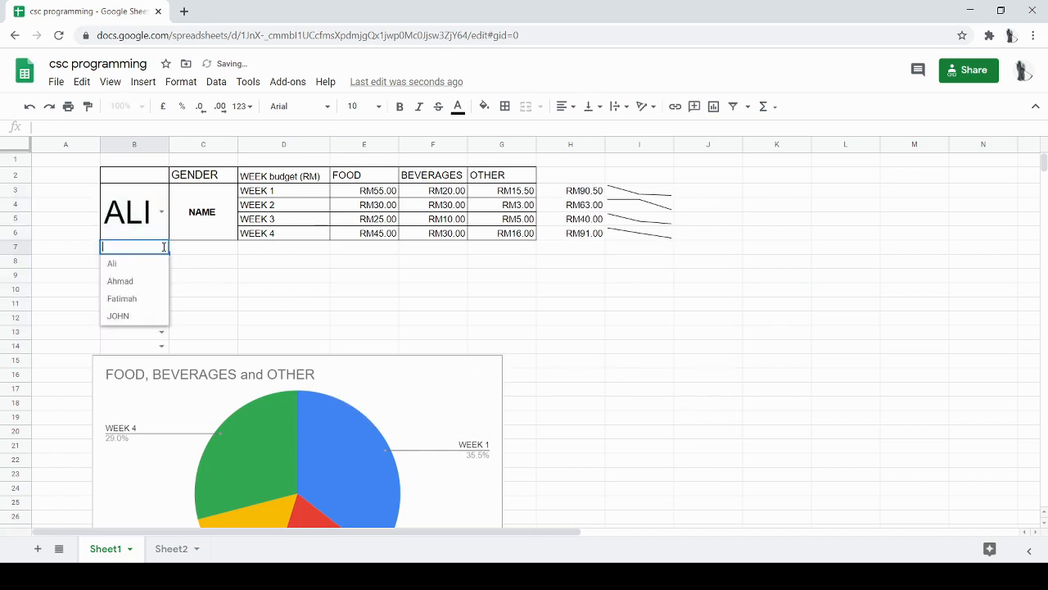
pyautogui.click(141, 282)
pyautogui.click(161, 247)
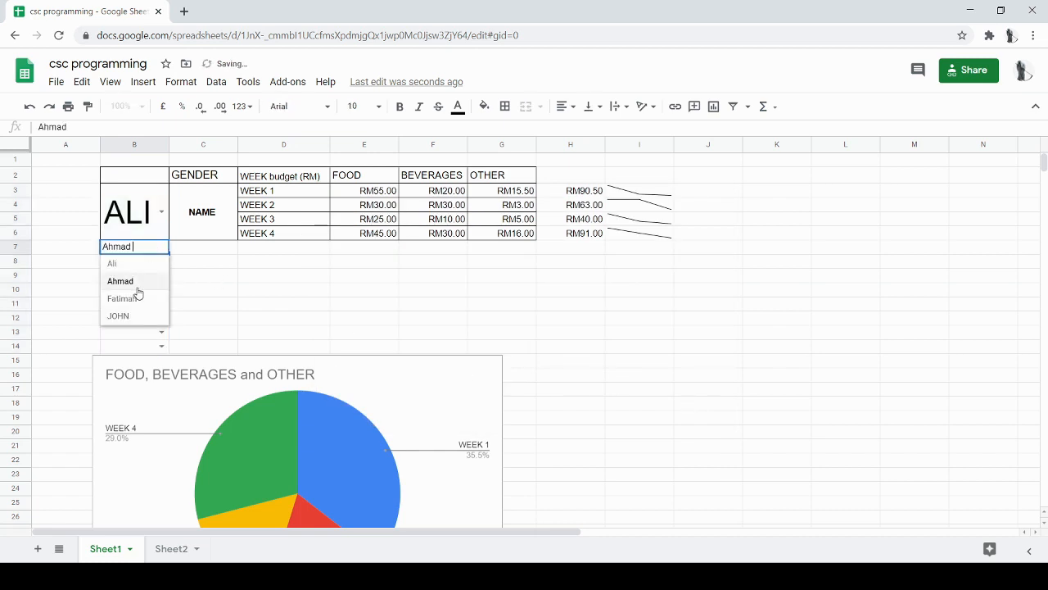
pyautogui.click(140, 301)
pyautogui.click(162, 248)
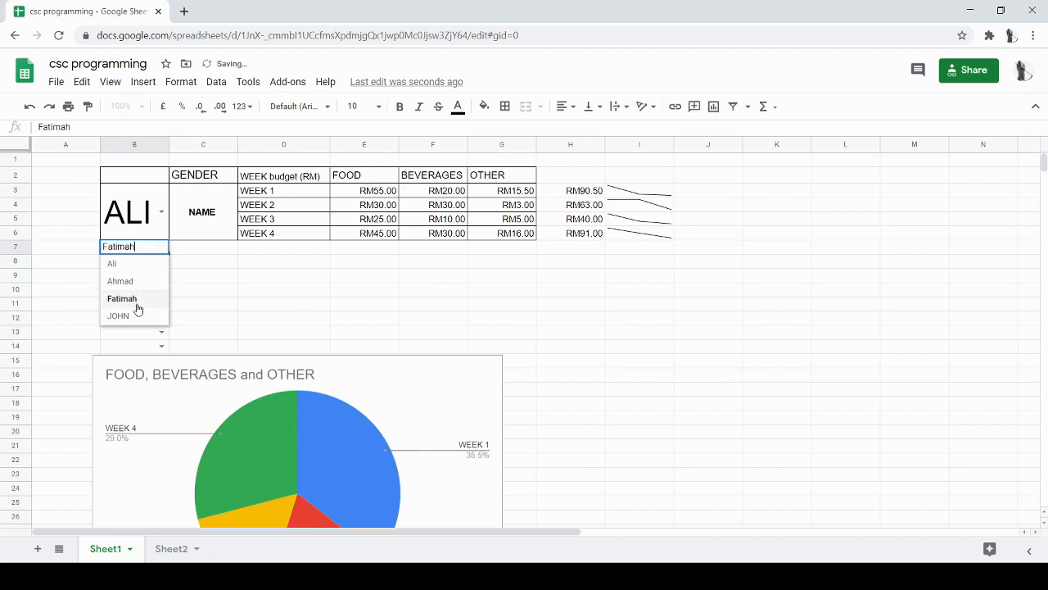
pyautogui.click(122, 315)
pyautogui.click(161, 247)
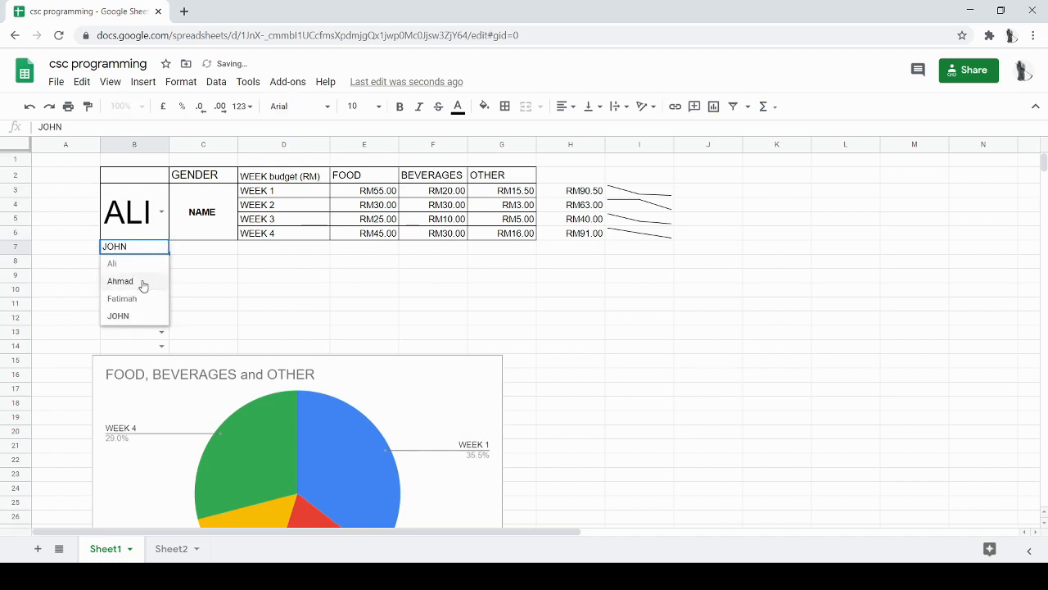
pyautogui.click(140, 282)
pyautogui.click(239, 277)
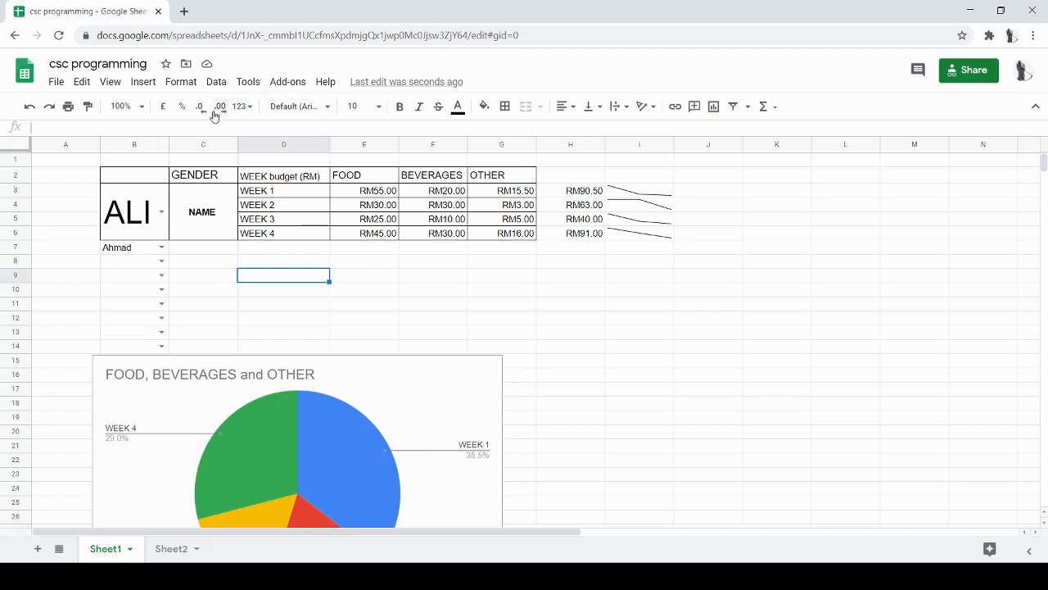
# Make the header cells C2:G2, from GENDER to OTHER, bold and italic
pyautogui.click(181, 82)
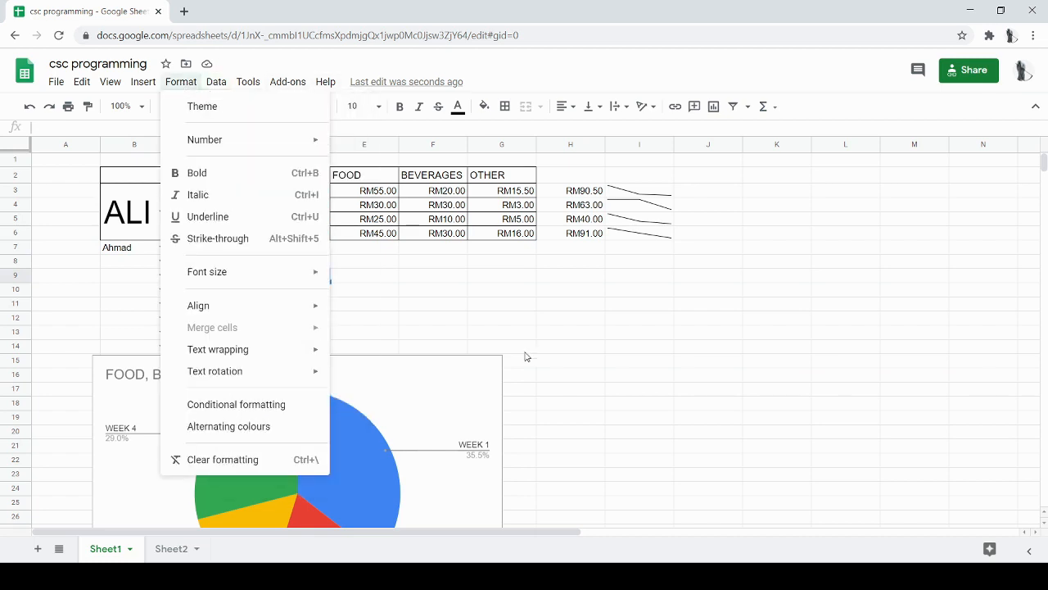
pyautogui.click(495, 292)
pyautogui.moveTo(203, 182); pyautogui.dragTo(507, 234)
pyautogui.moveTo(450, 191); pyautogui.dragTo(502, 182)
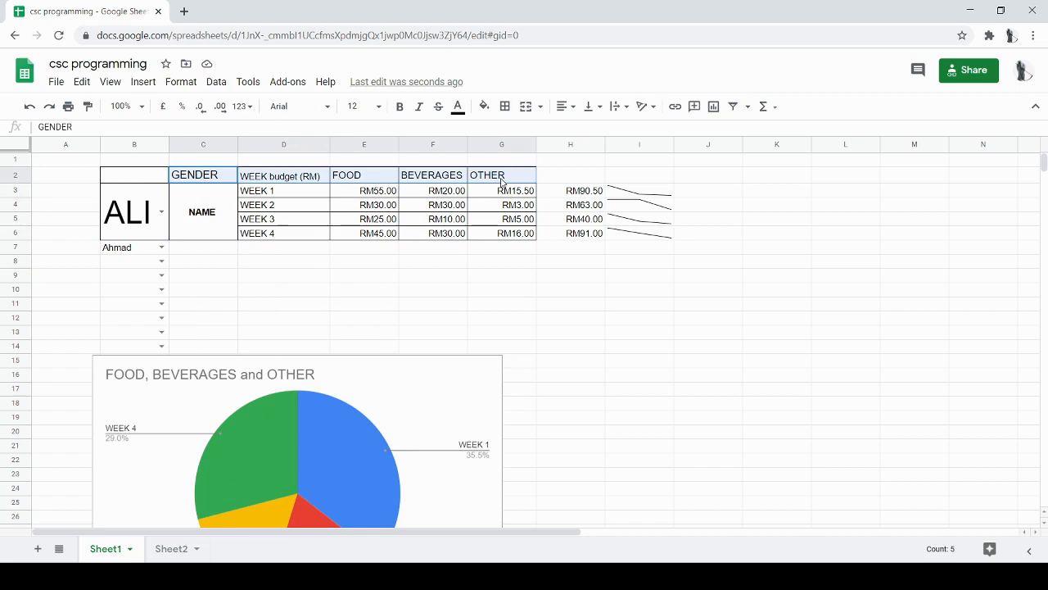
pyautogui.click(400, 107)
pyautogui.click(202, 197)
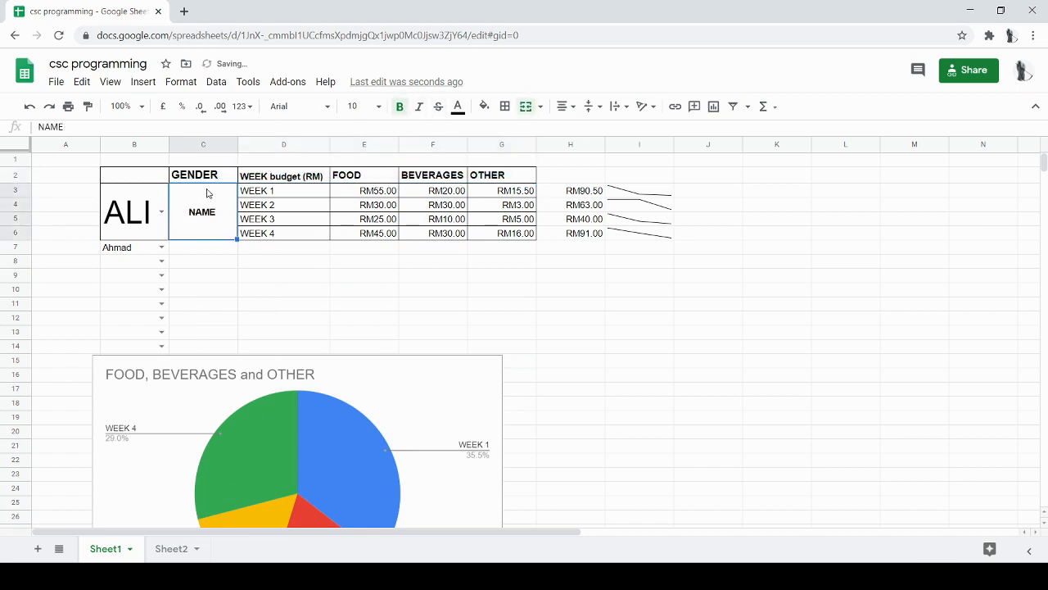
pyautogui.moveTo(216, 180); pyautogui.dragTo(503, 176)
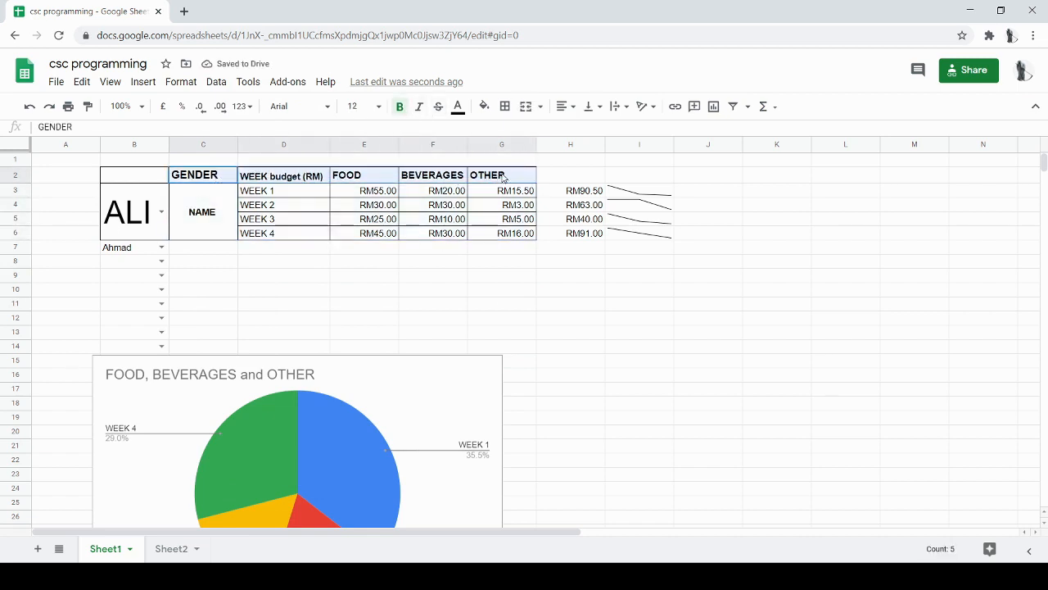
pyautogui.click(420, 107)
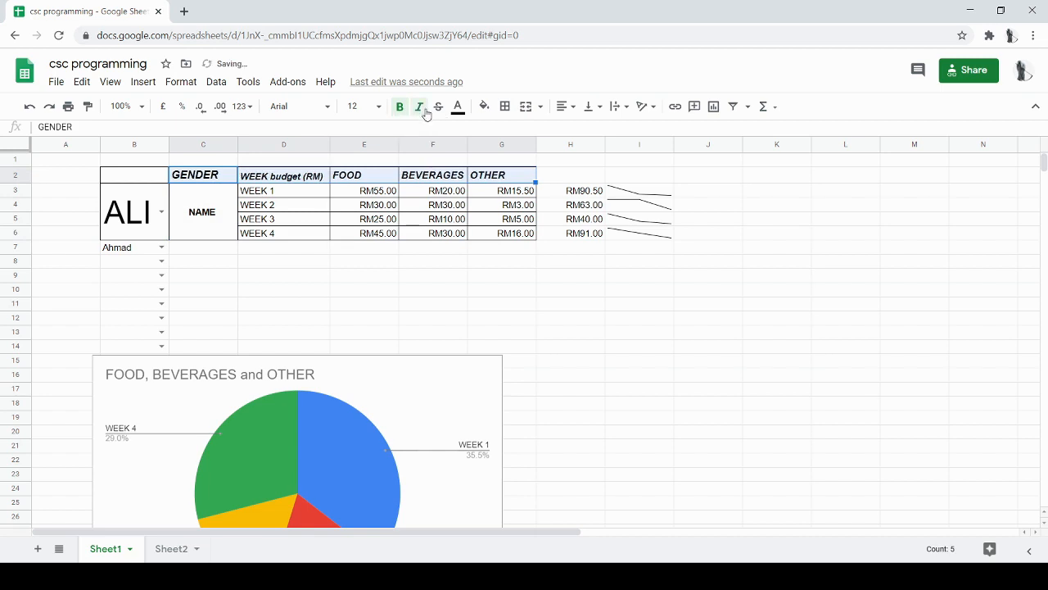
pyautogui.click(420, 285)
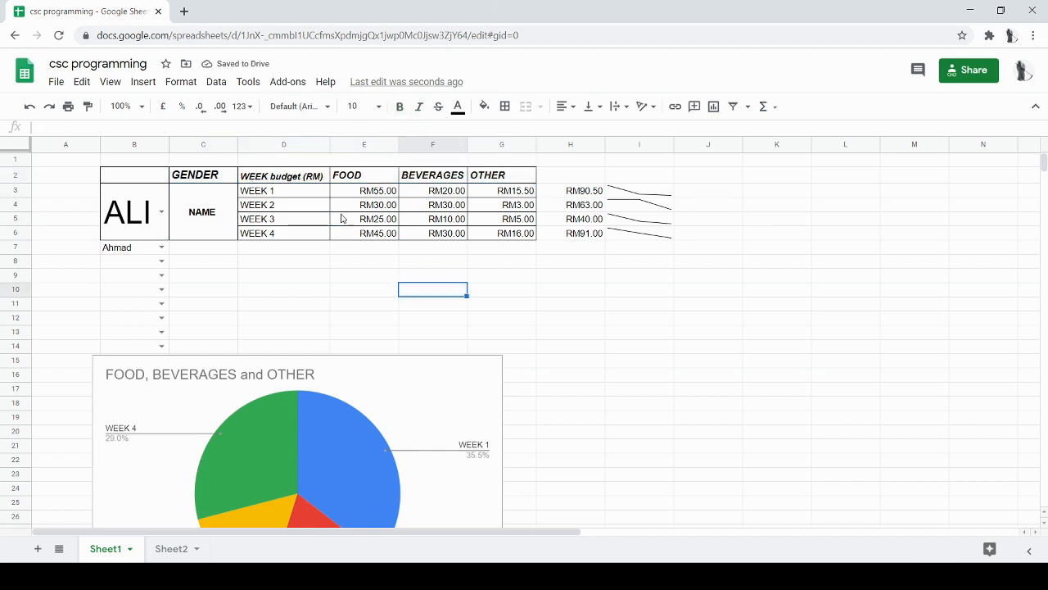
pyautogui.click(442, 576)
# Create a pivot table on a new sheet from the data range Sheet1!C2:G6
pyautogui.click(178, 82)
pyautogui.moveTo(217, 80)
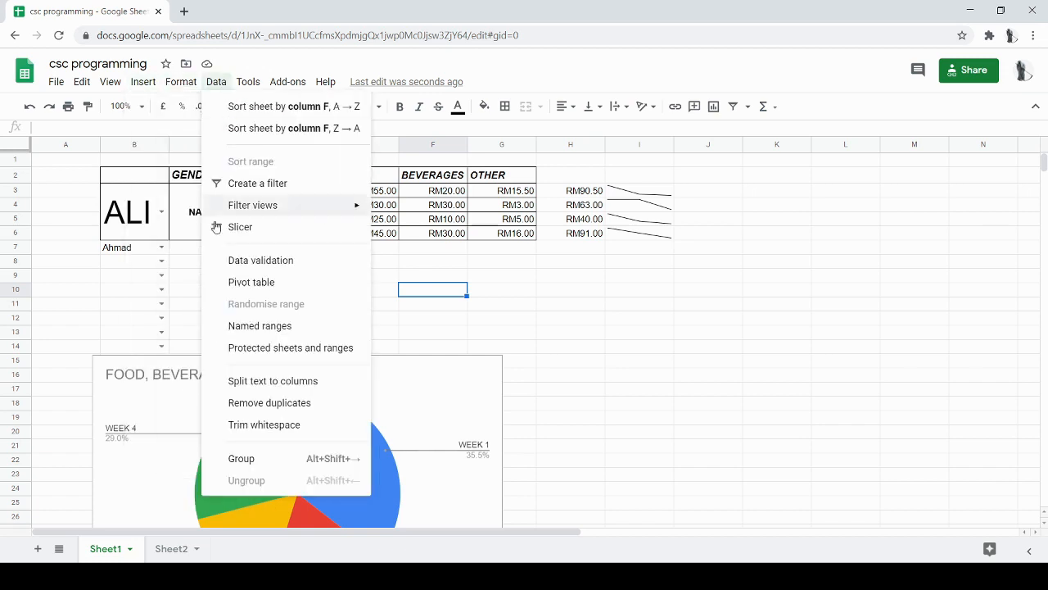
pyautogui.click(316, 283)
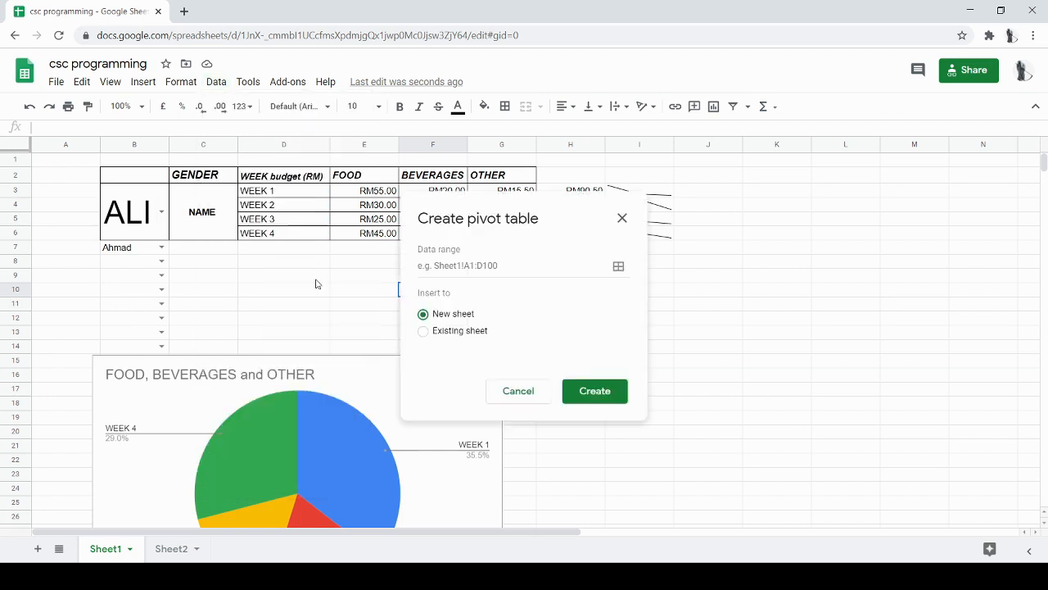
pyautogui.moveTo(521, 211); pyautogui.dragTo(682, 260)
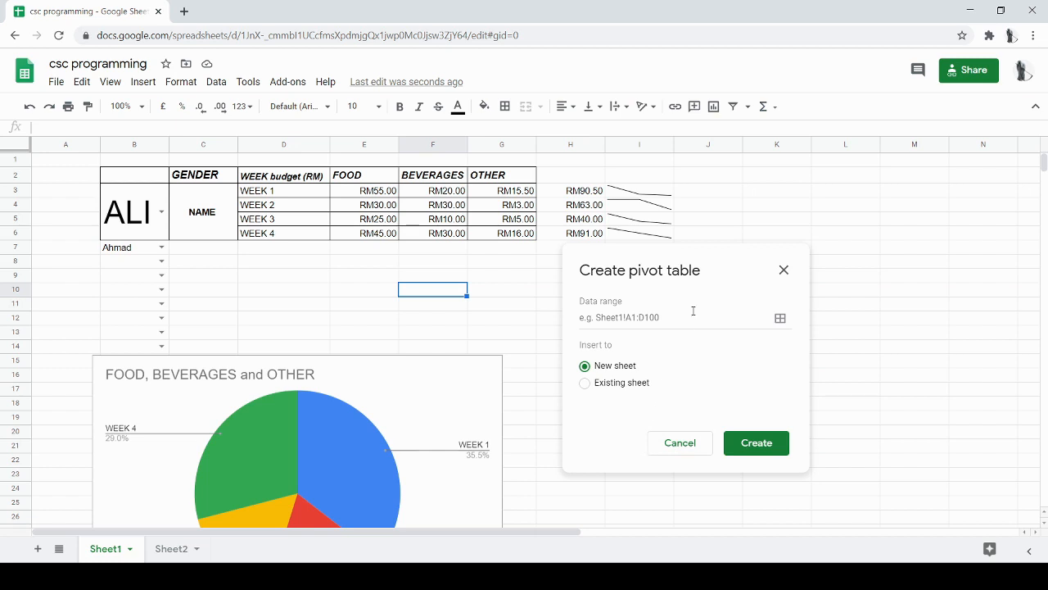
pyautogui.moveTo(713, 275); pyautogui.dragTo(753, 246)
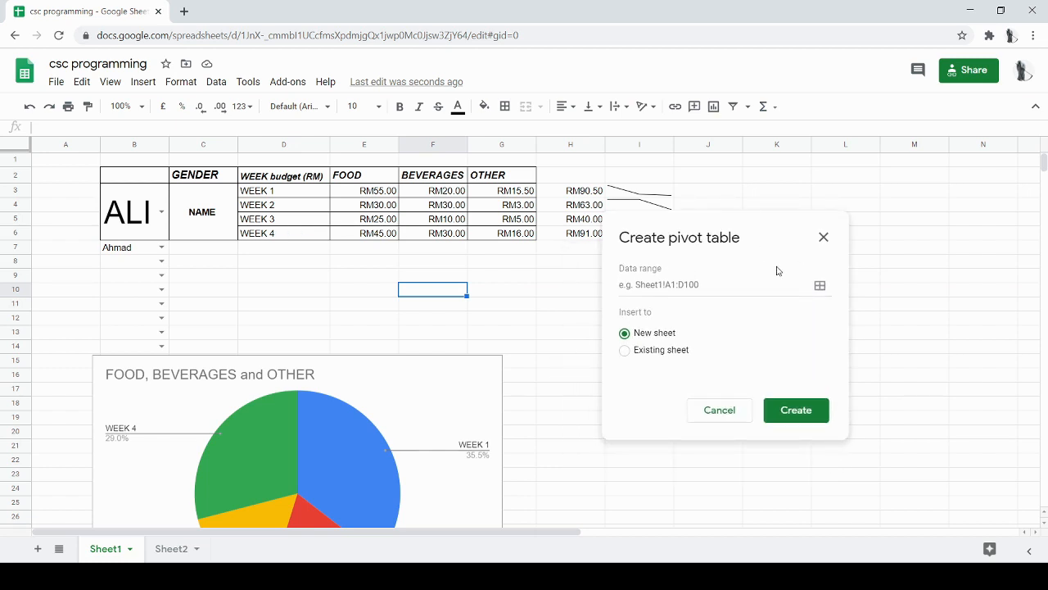
pyautogui.click(819, 285)
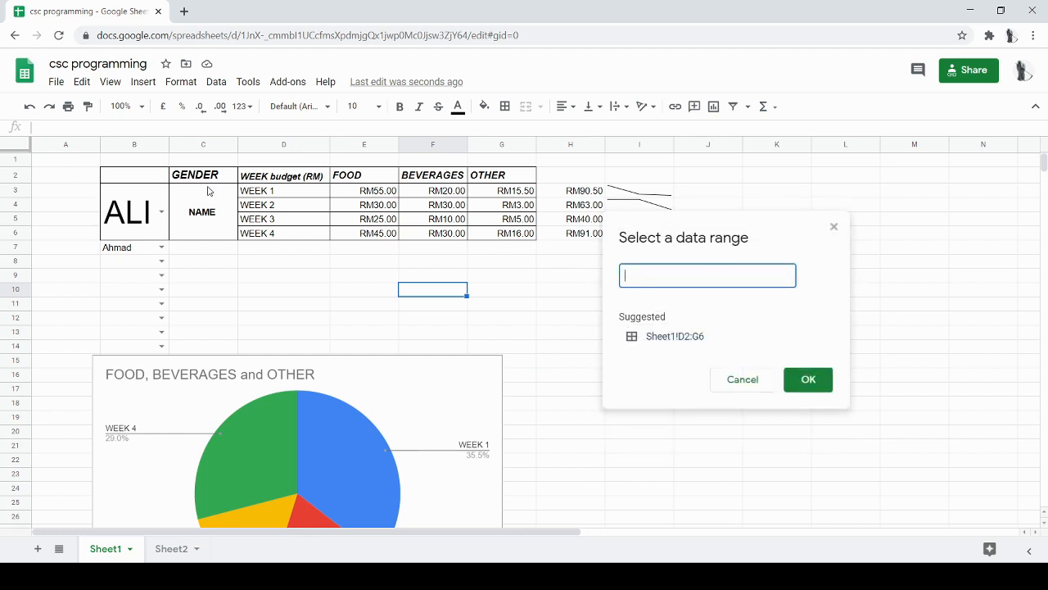
pyautogui.moveTo(207, 178); pyautogui.dragTo(529, 238)
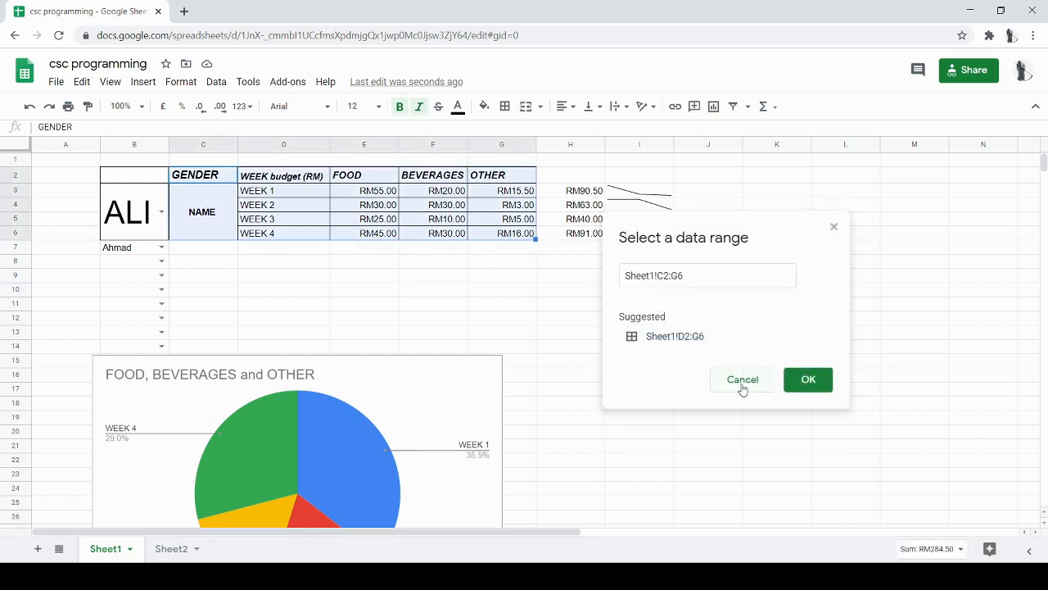
pyautogui.click(808, 379)
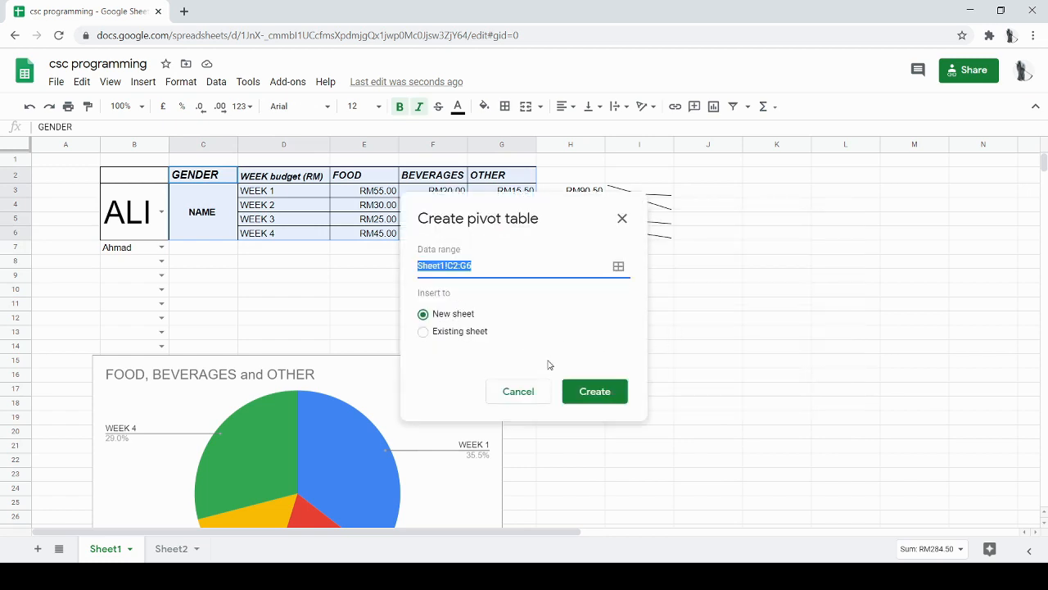
pyautogui.click(590, 390)
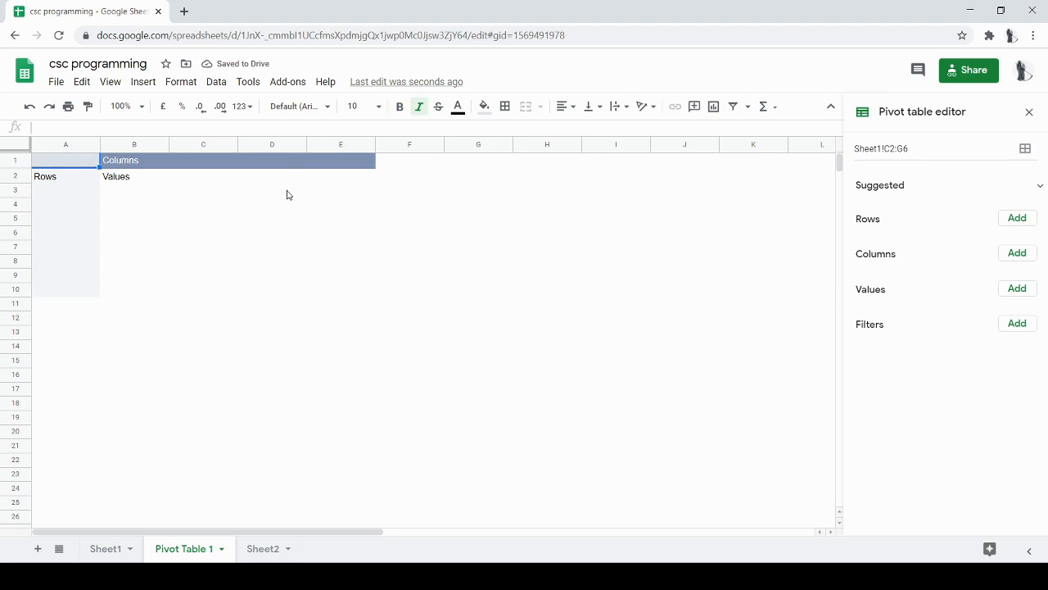
# Inspect the empty pivot table's layout cells and add WEEK budget (RM) as its row field
pyautogui.click(50, 183)
pyautogui.click(122, 159)
pyautogui.click(119, 176)
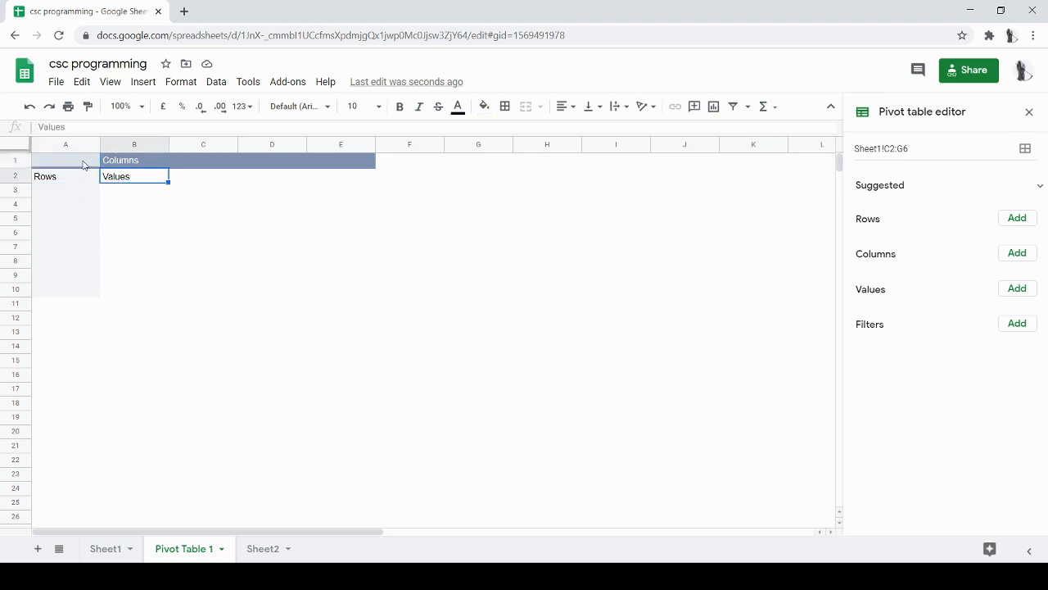
pyautogui.click(84, 167)
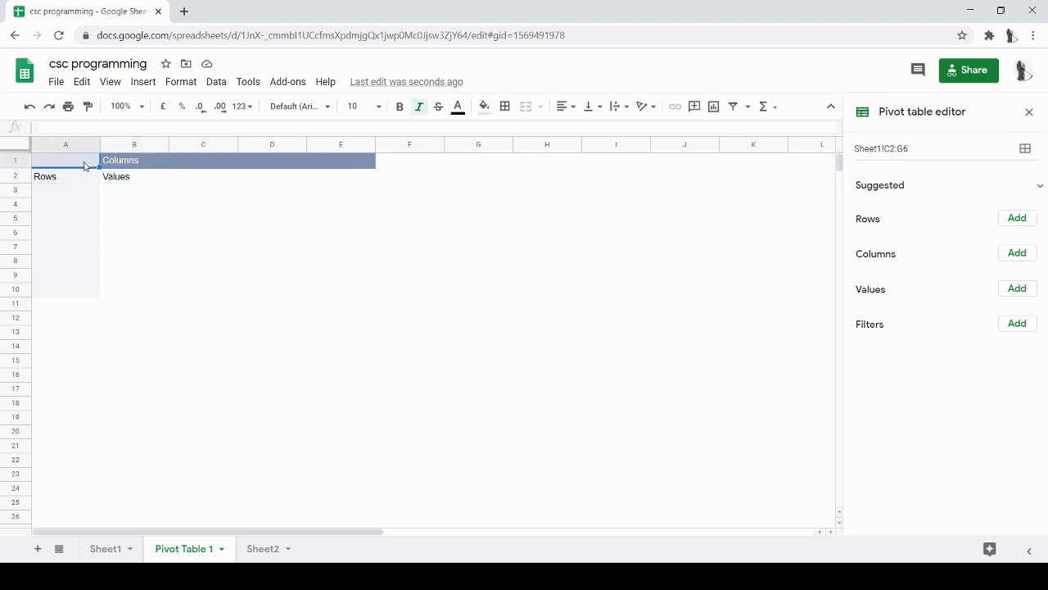
pyautogui.click(1024, 219)
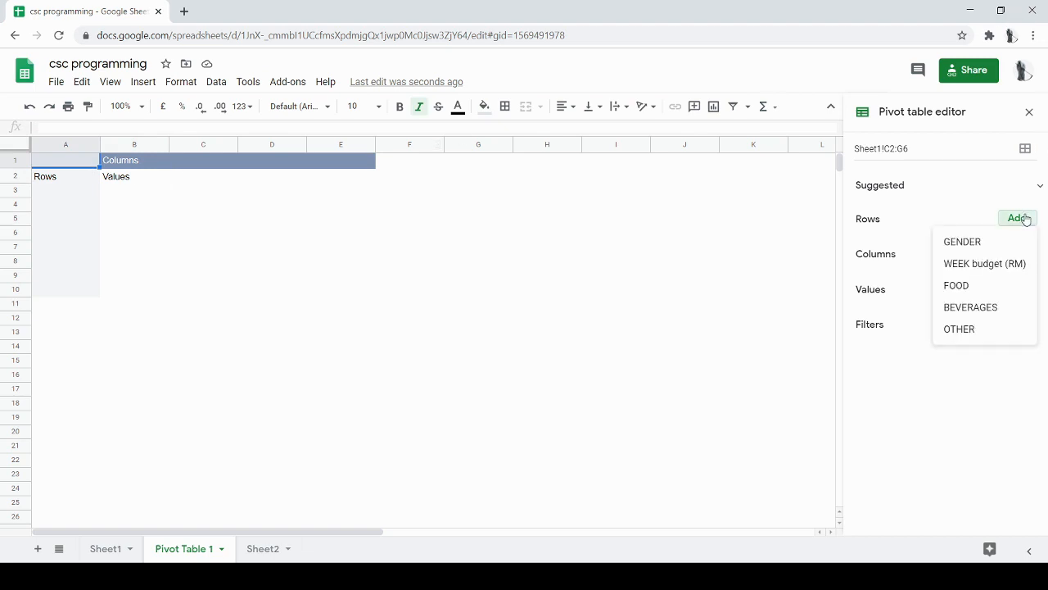
pyautogui.click(985, 267)
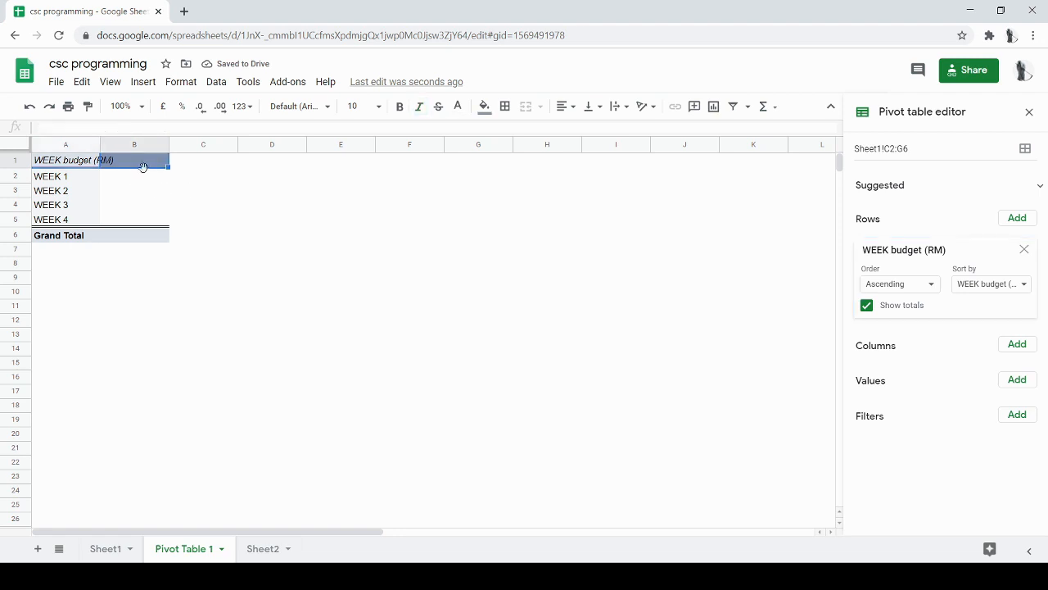
# Try adding FOOD as the pivot table's column field and undo the addition
pyautogui.click(1017, 344)
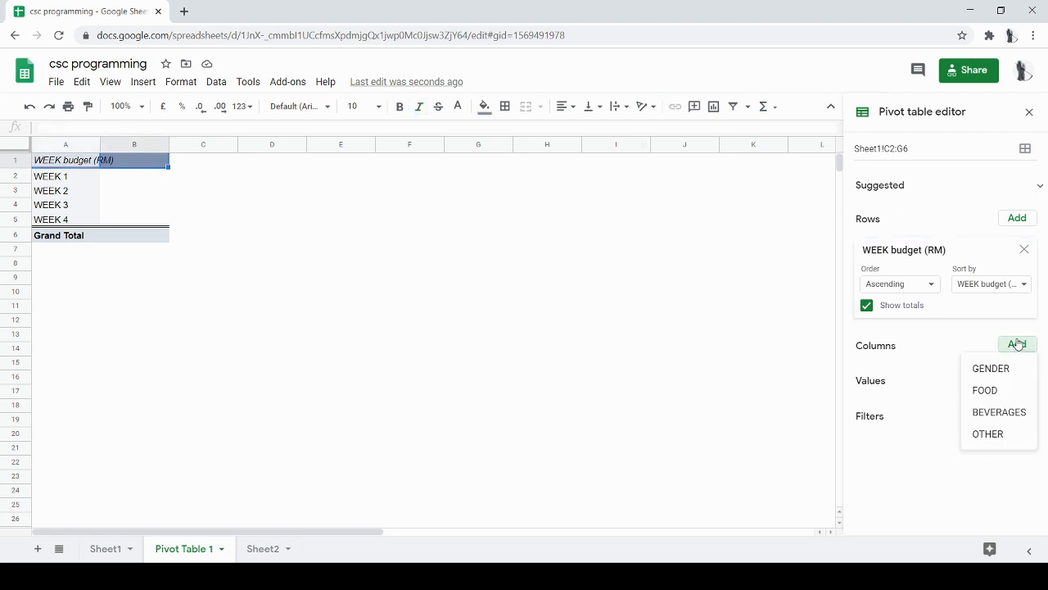
pyautogui.click(998, 389)
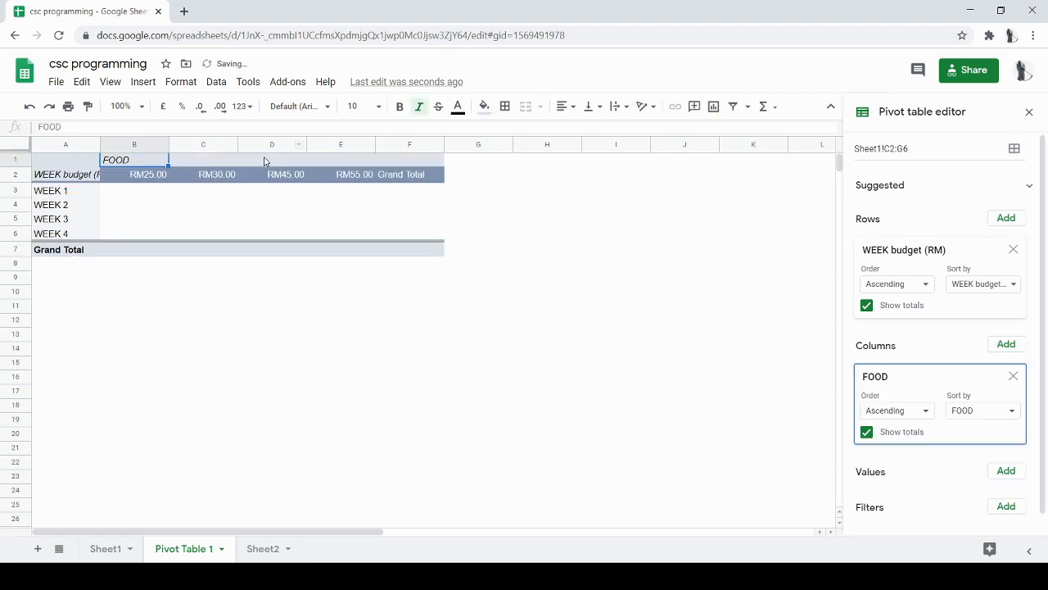
pyautogui.hotkey('ctrl', 'z')
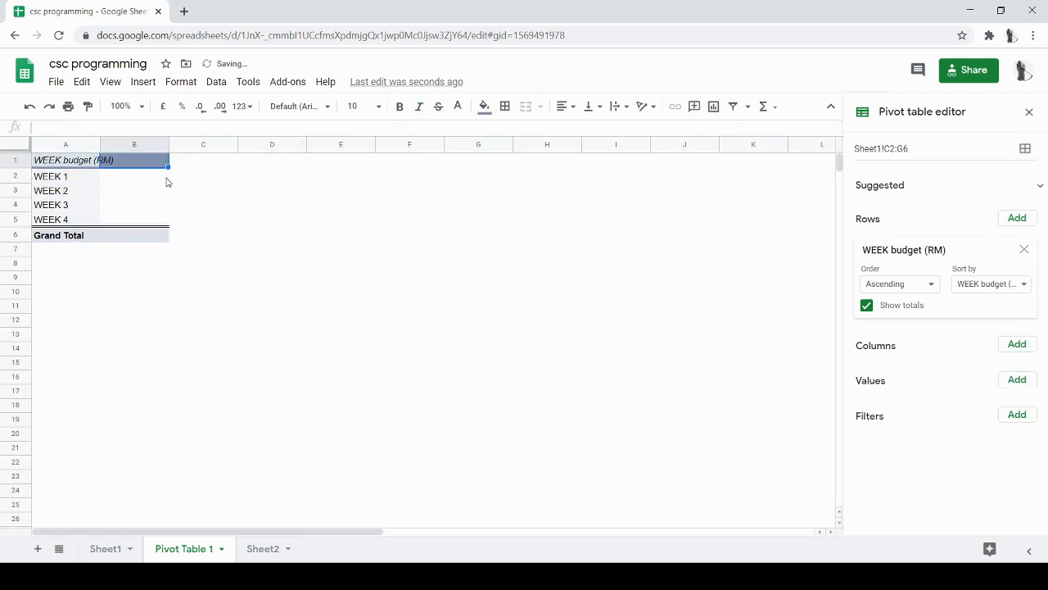
pyautogui.click(1016, 345)
pyautogui.click(951, 374)
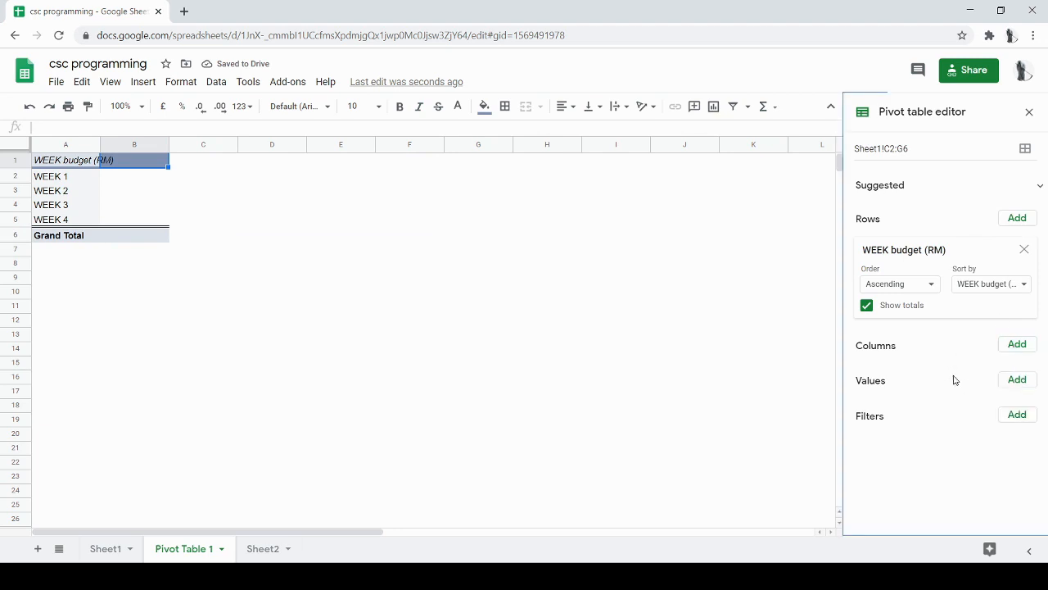
# Add FOOD to the pivot table's values, summarised by SUM, and check the new value column
pyautogui.click(1017, 381)
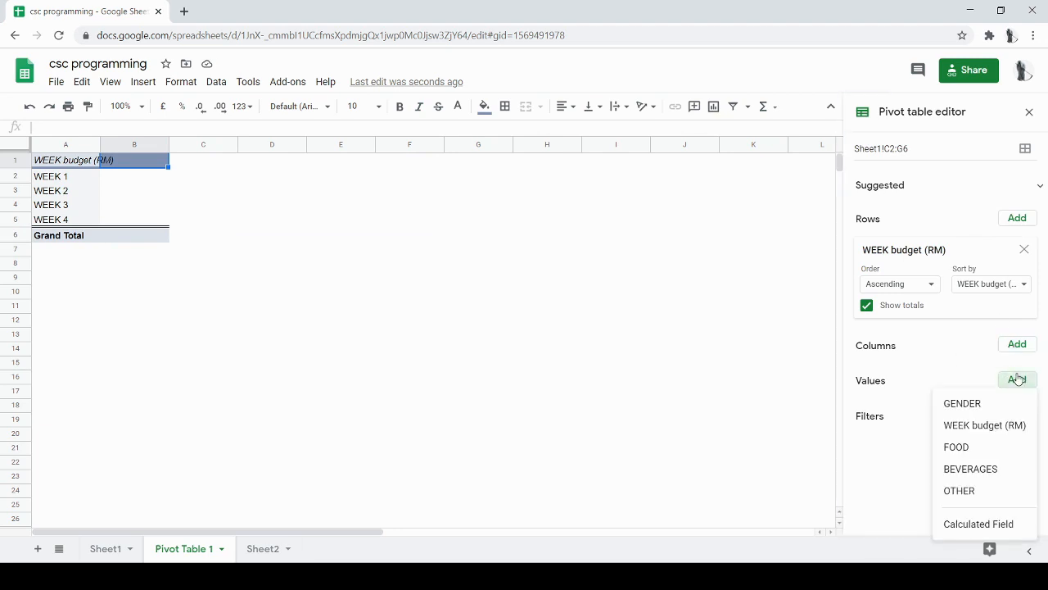
pyautogui.click(980, 444)
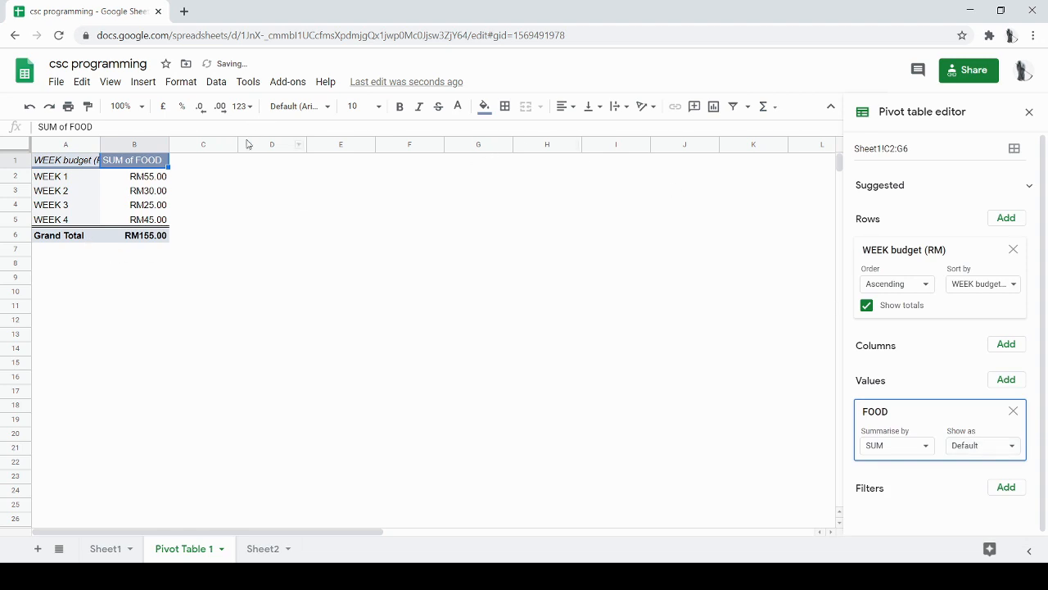
pyautogui.click(201, 163)
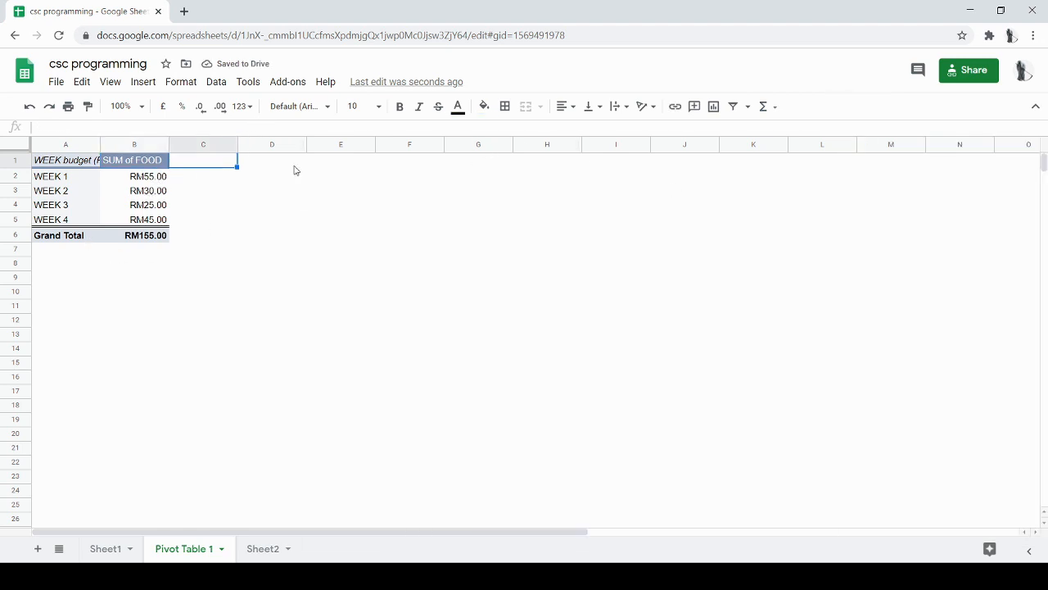
pyautogui.click(144, 181)
pyautogui.click(149, 162)
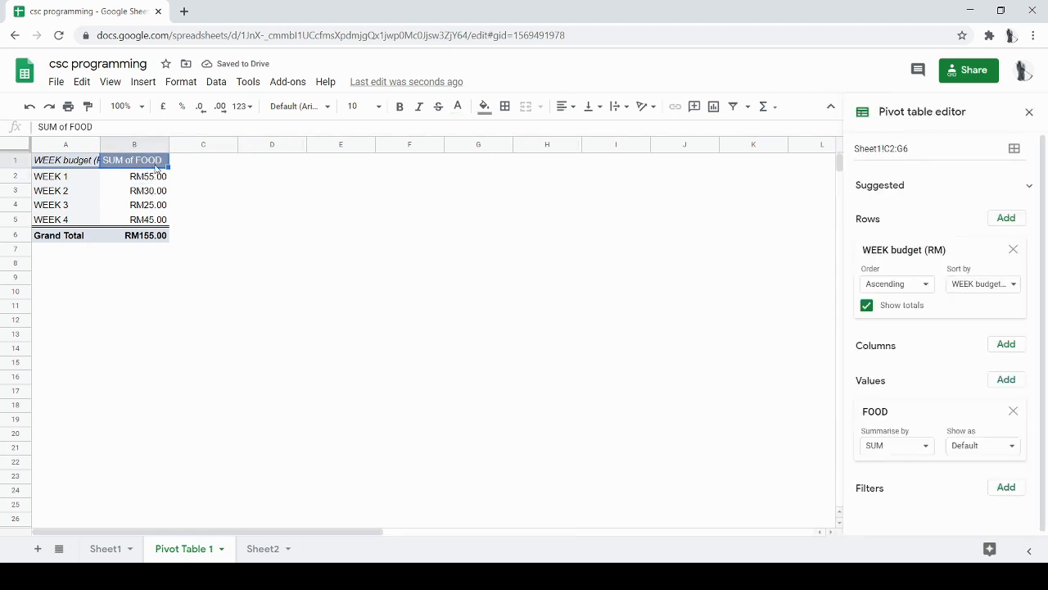
# Add BEVERAGES and OTHER to the pivot table's values, both summarised by SUM
pyautogui.click(990, 381)
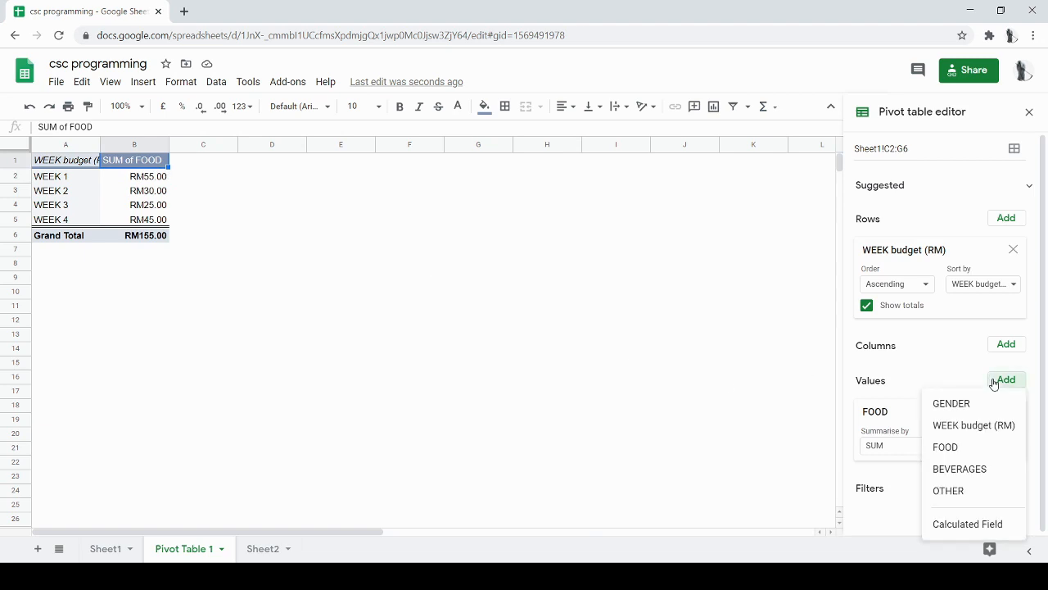
pyautogui.click(946, 470)
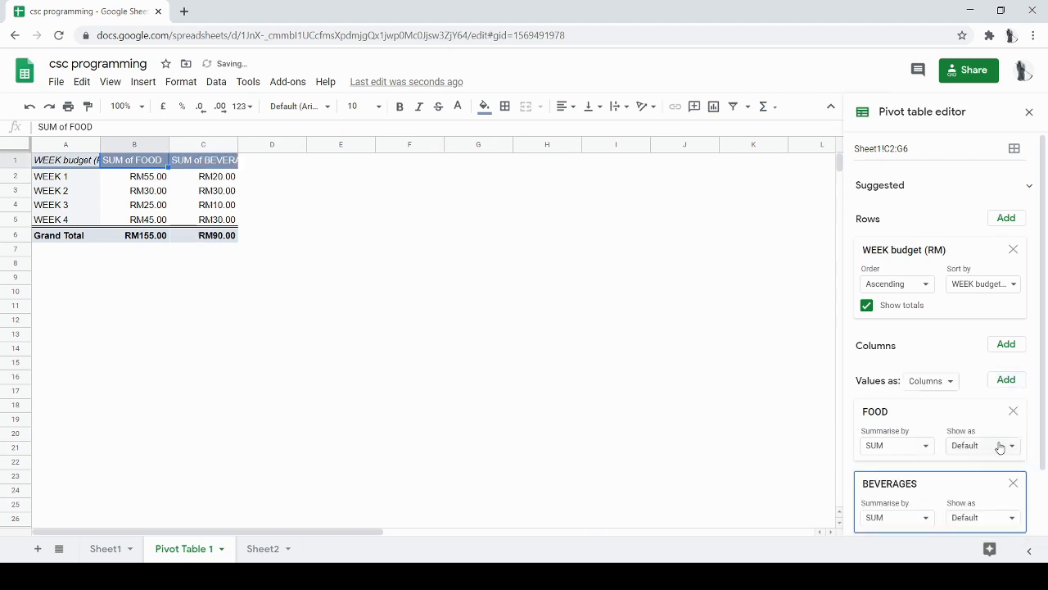
pyautogui.click(1009, 382)
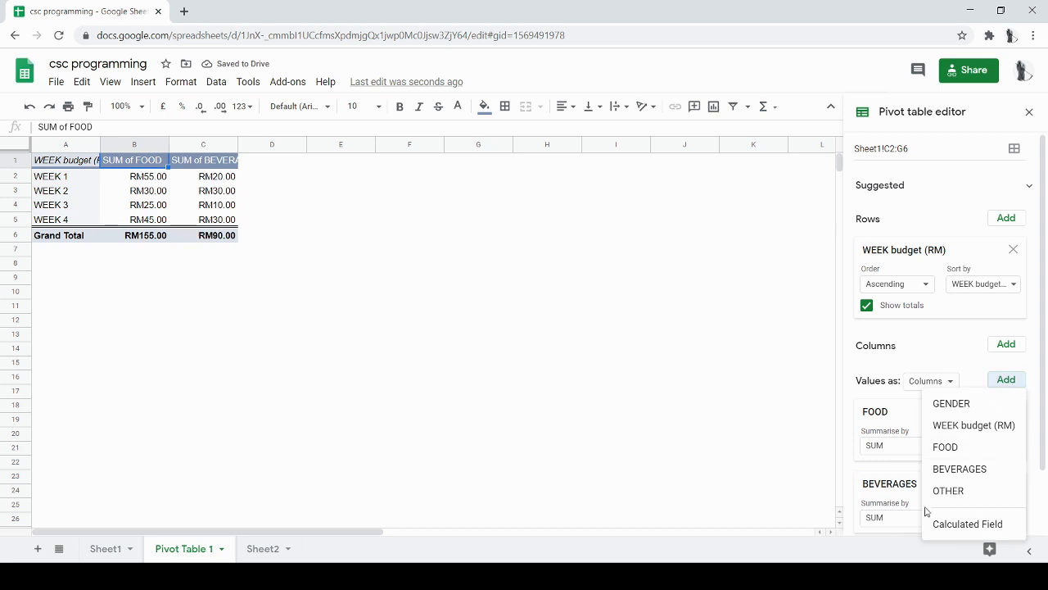
pyautogui.click(944, 492)
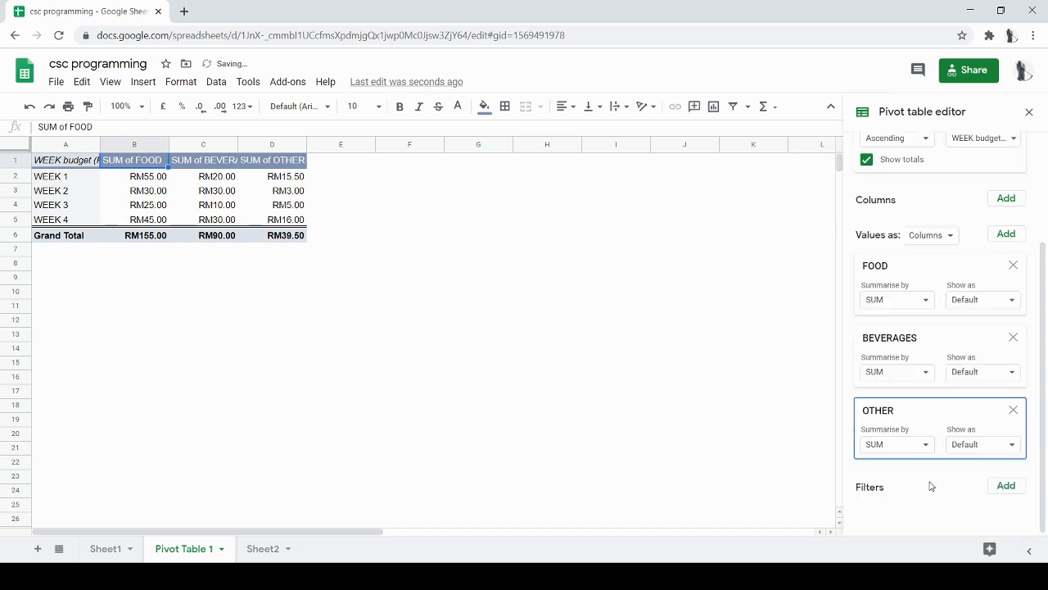
# Widen column A of the pivot table to fit the full WEEK budget (RM) heading
pyautogui.click(312, 221)
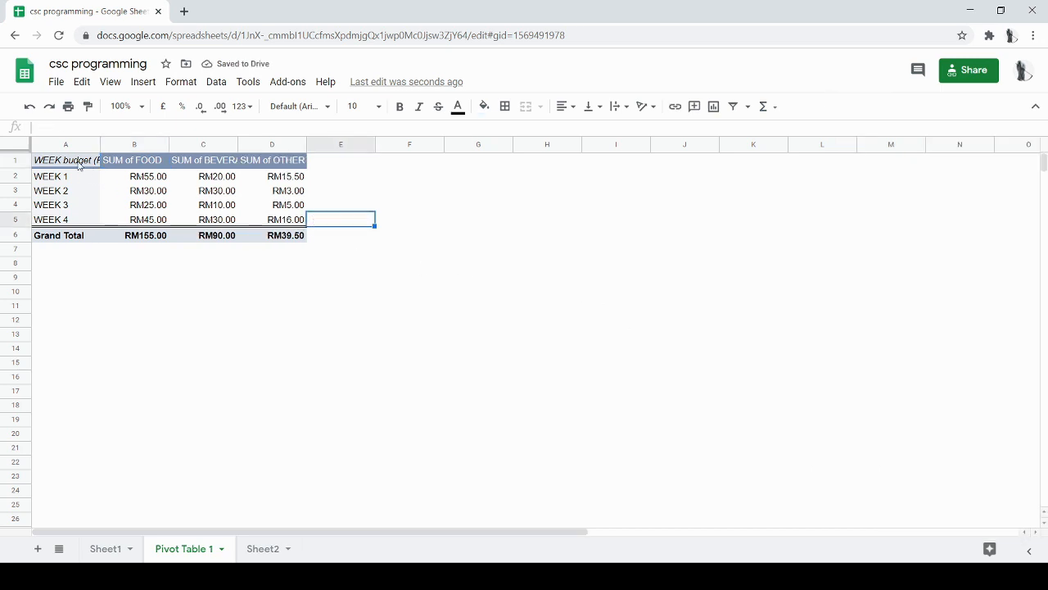
pyautogui.moveTo(99, 141); pyautogui.dragTo(113, 140)
pyautogui.click(137, 269)
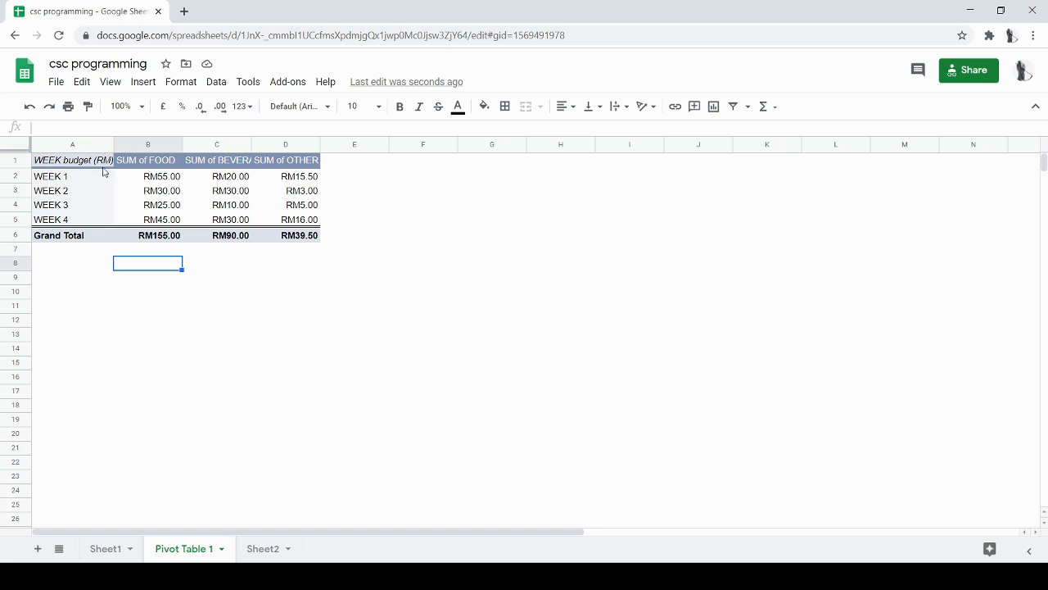
pyautogui.moveTo(104, 162); pyautogui.dragTo(297, 233)
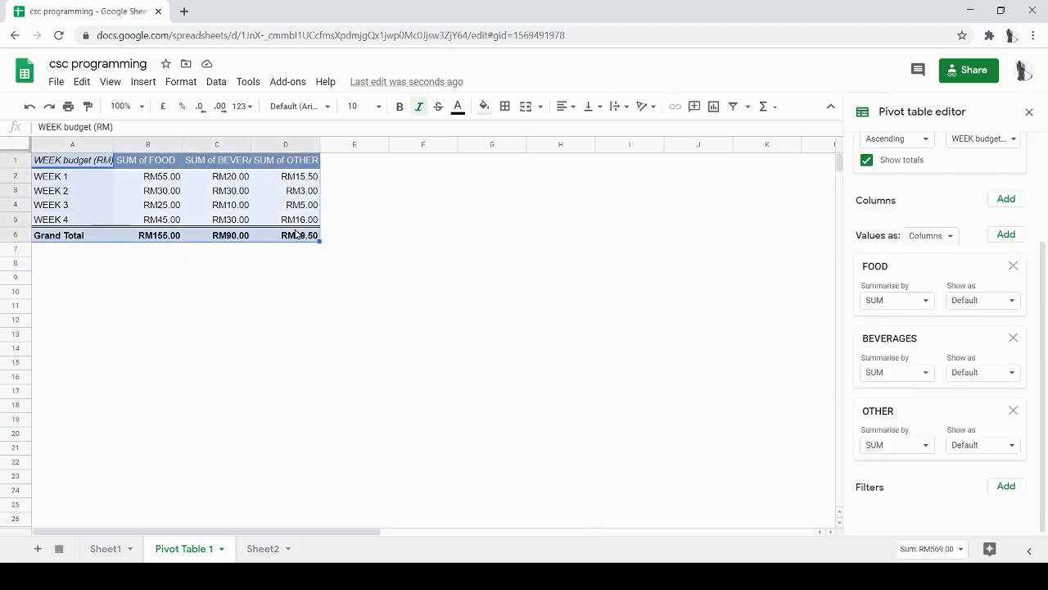
pyautogui.click(325, 279)
pyautogui.moveTo(96, 164); pyautogui.dragTo(295, 236)
pyautogui.click(270, 292)
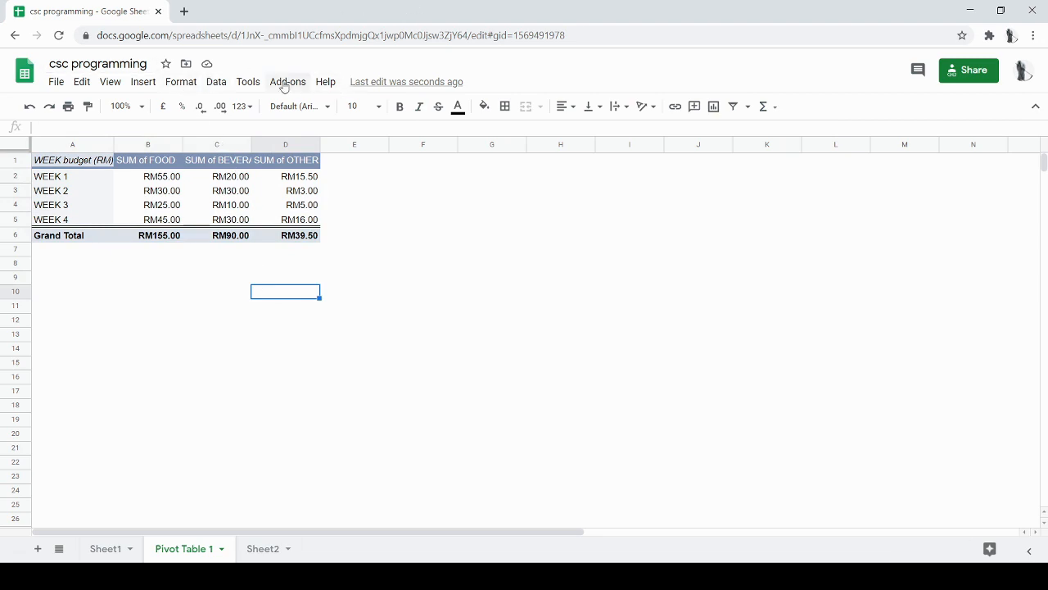
# Add a slicer for 'Pivot Table 1'!A1:D6 with WEEK budget (RM) as its column and place it beside the pivot table
pyautogui.click(217, 85)
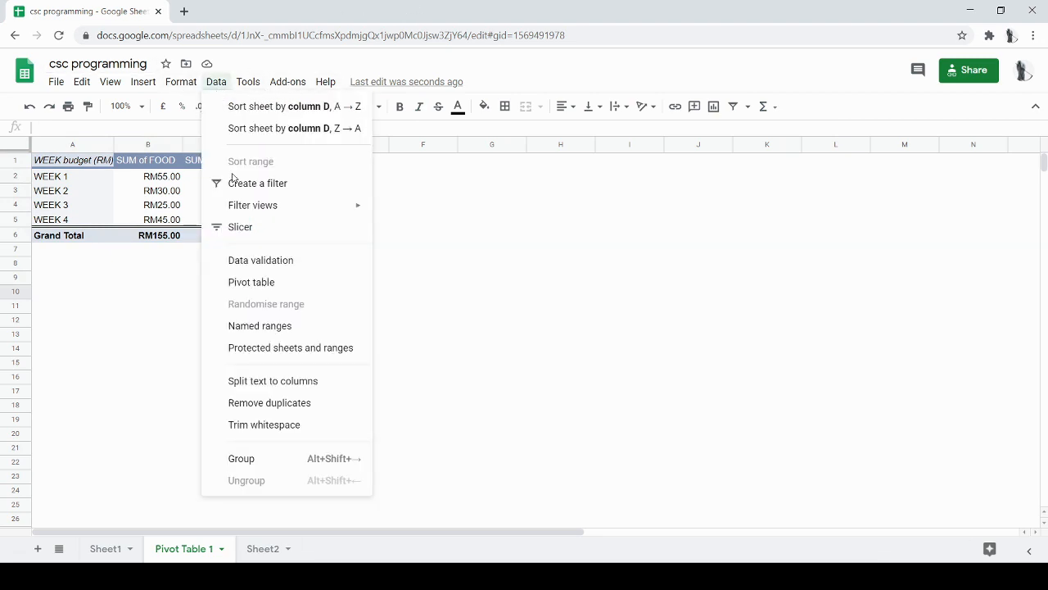
pyautogui.click(241, 227)
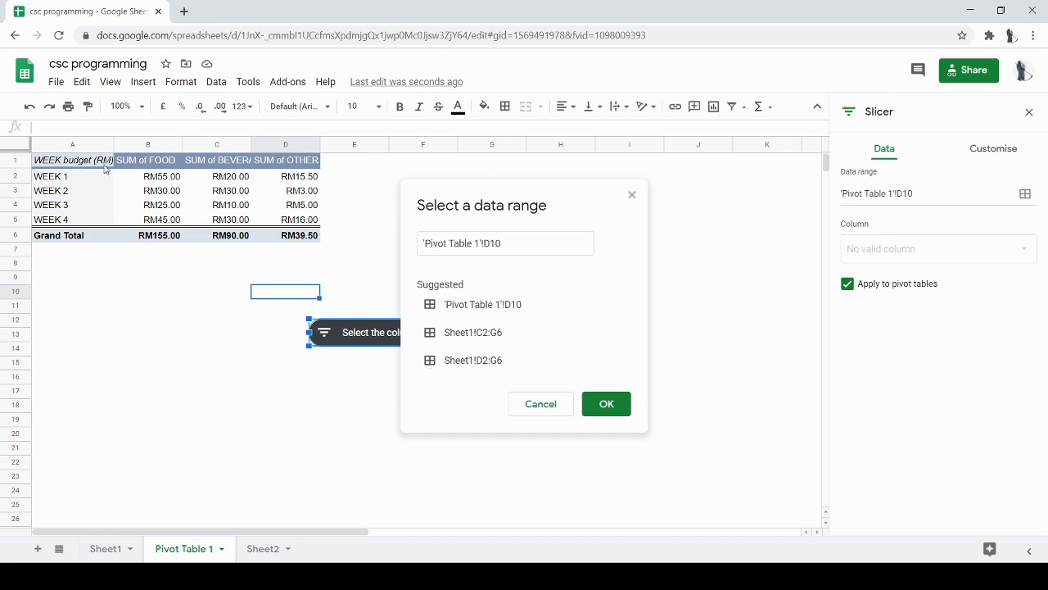
pyautogui.moveTo(103, 164); pyautogui.dragTo(292, 237)
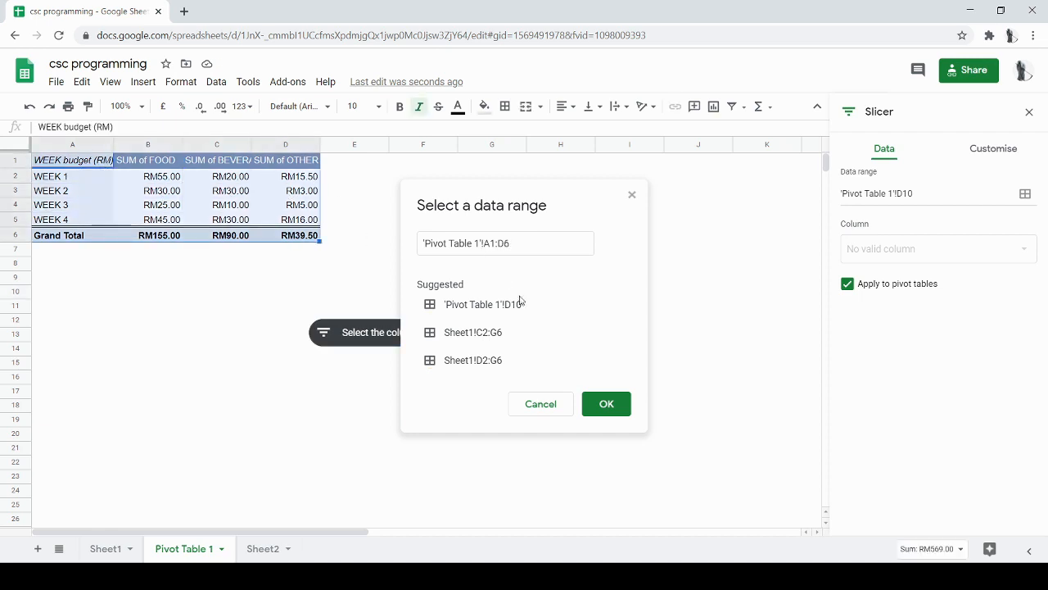
pyautogui.click(607, 403)
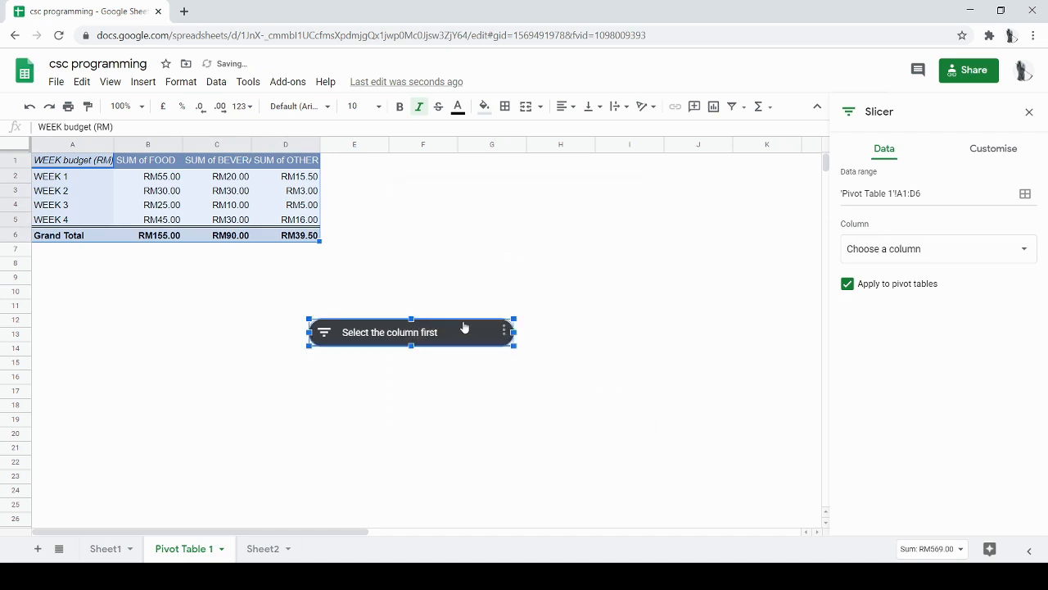
pyautogui.moveTo(464, 328); pyautogui.dragTo(569, 245)
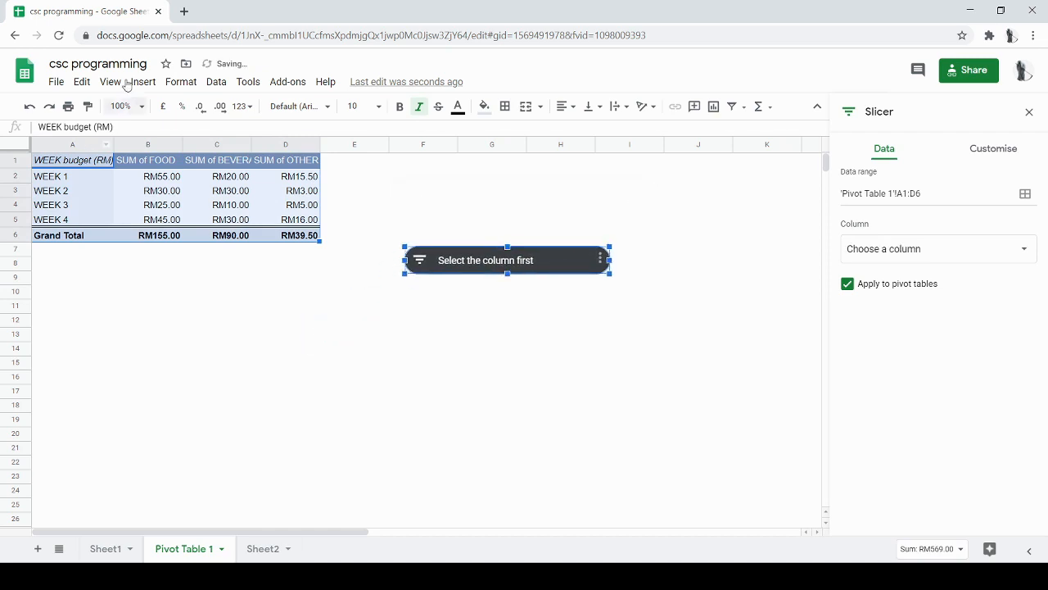
pyautogui.click(884, 249)
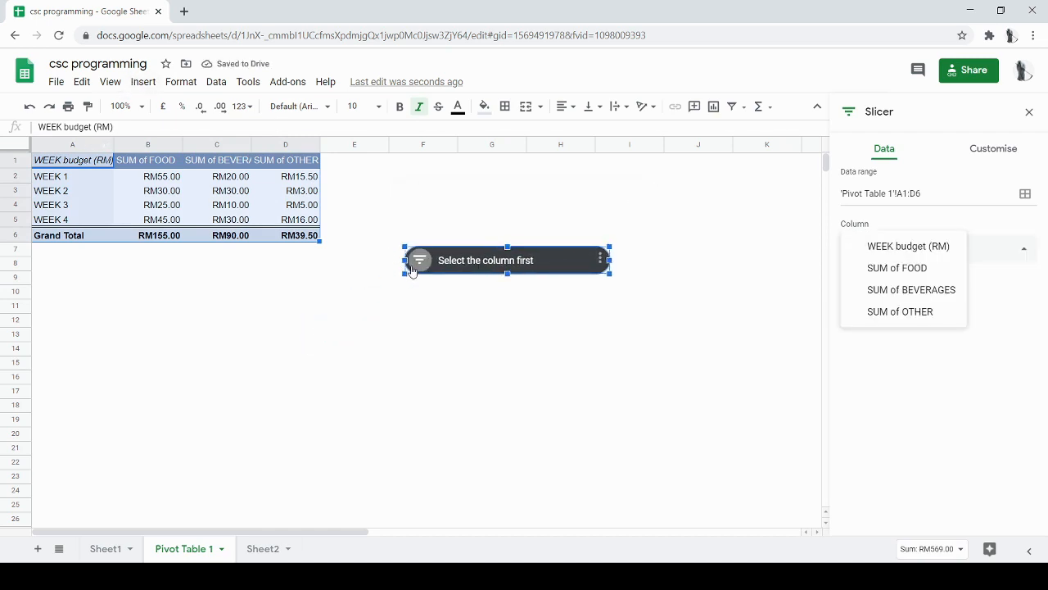
pyautogui.click(911, 247)
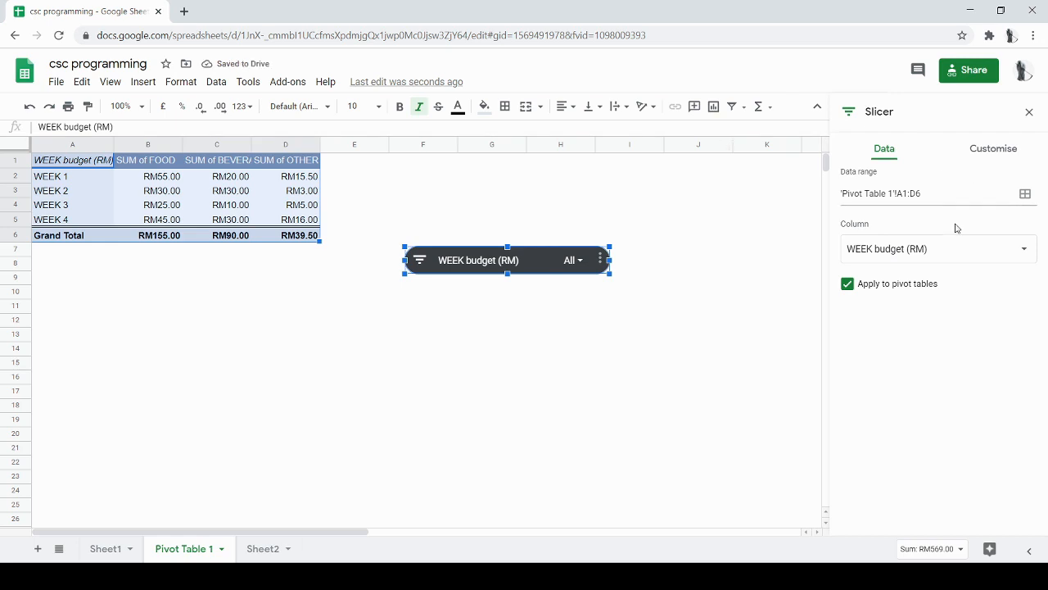
# Try SUM of FOOD and SUM of BEVERAGES as the slicer's column and return it to WEEK budget (RM)
pyautogui.click(942, 255)
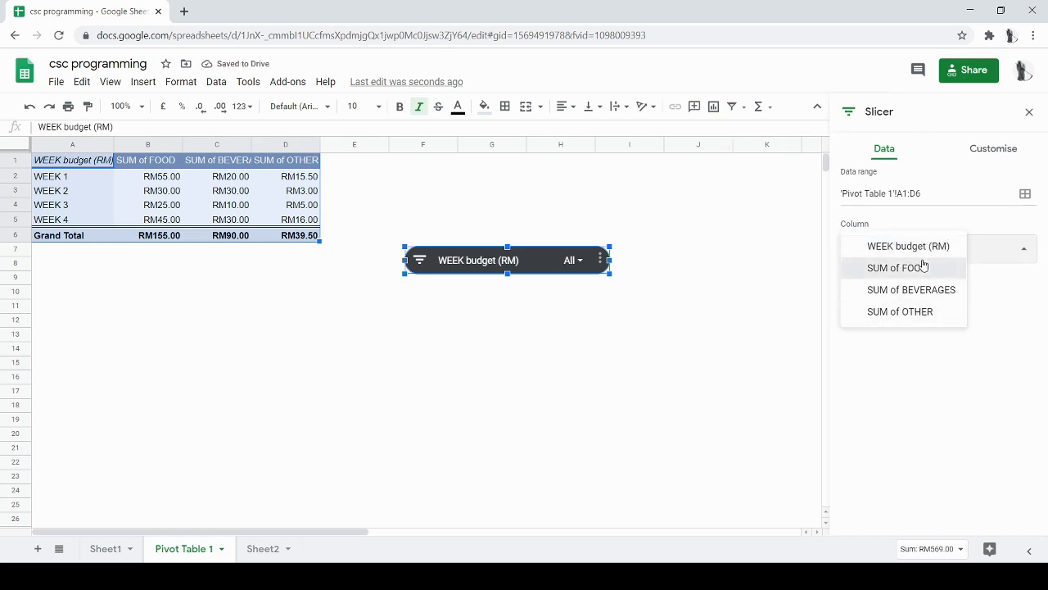
pyautogui.click(922, 267)
pyautogui.click(923, 240)
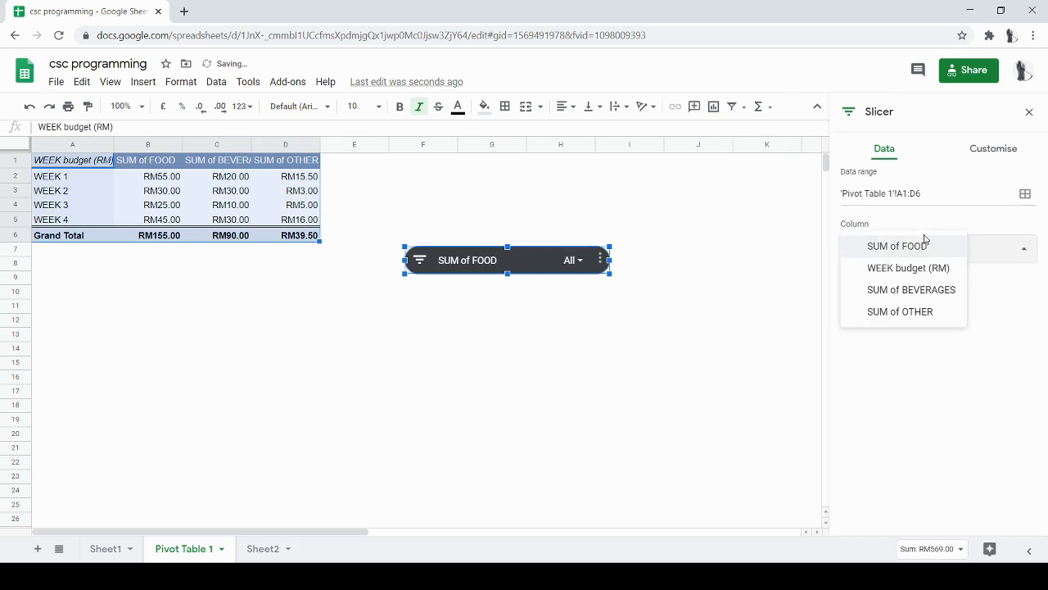
pyautogui.click(899, 290)
pyautogui.click(916, 263)
pyautogui.click(915, 261)
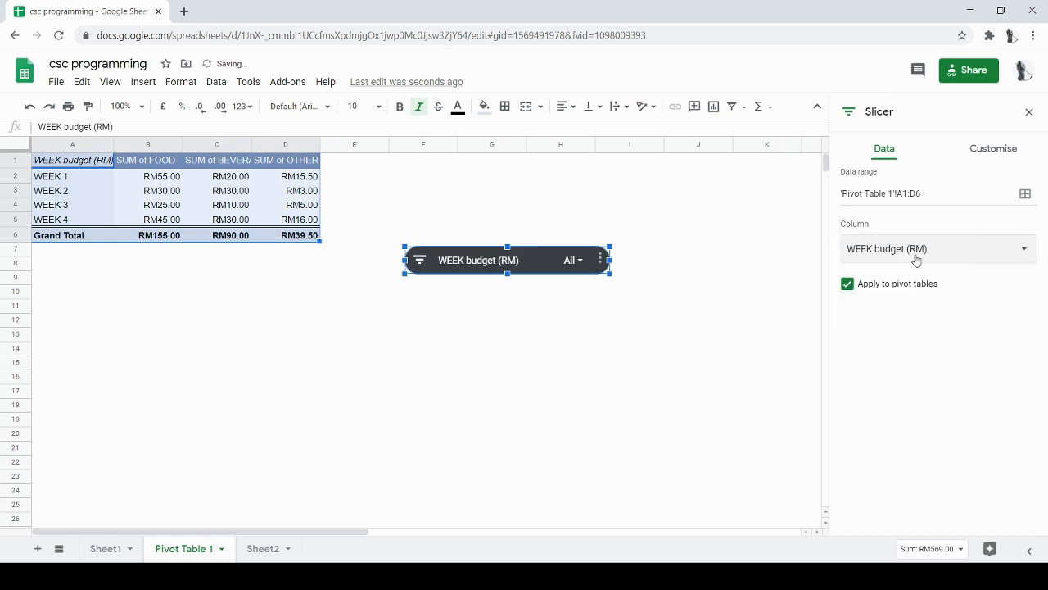
pyautogui.click(385, 331)
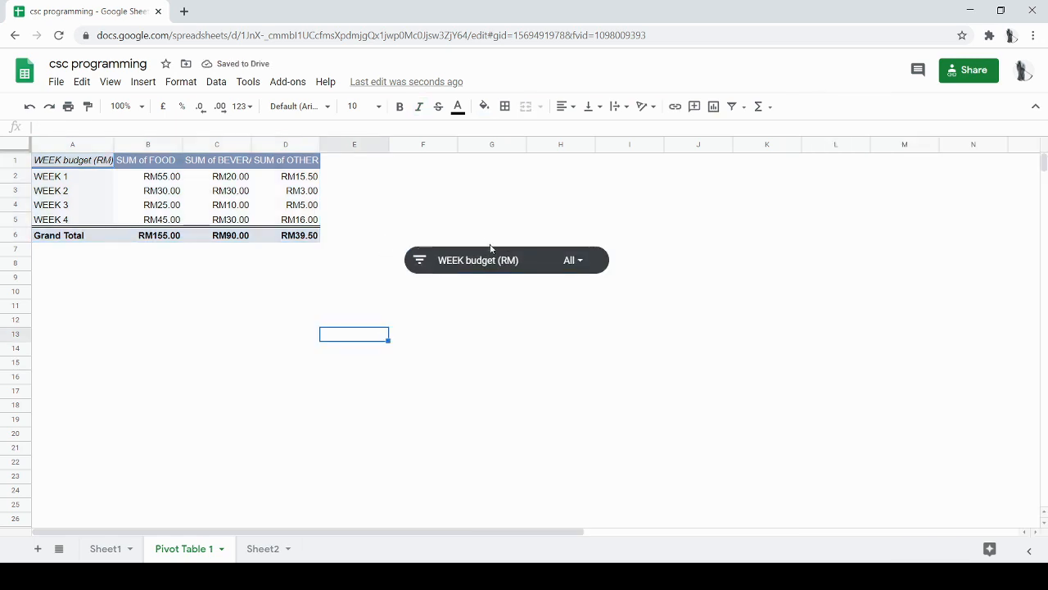
# Filter the pivot table with the slicer to WEEK 3 and Grand Total, and examine the filtered rows
pyautogui.click(502, 260)
pyautogui.click(580, 260)
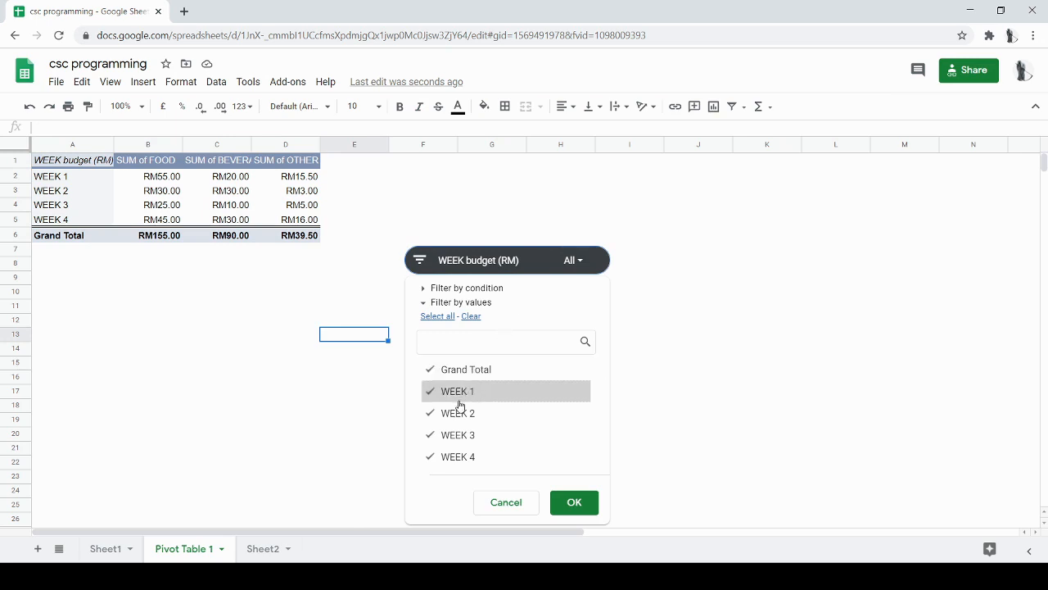
pyautogui.click(430, 415)
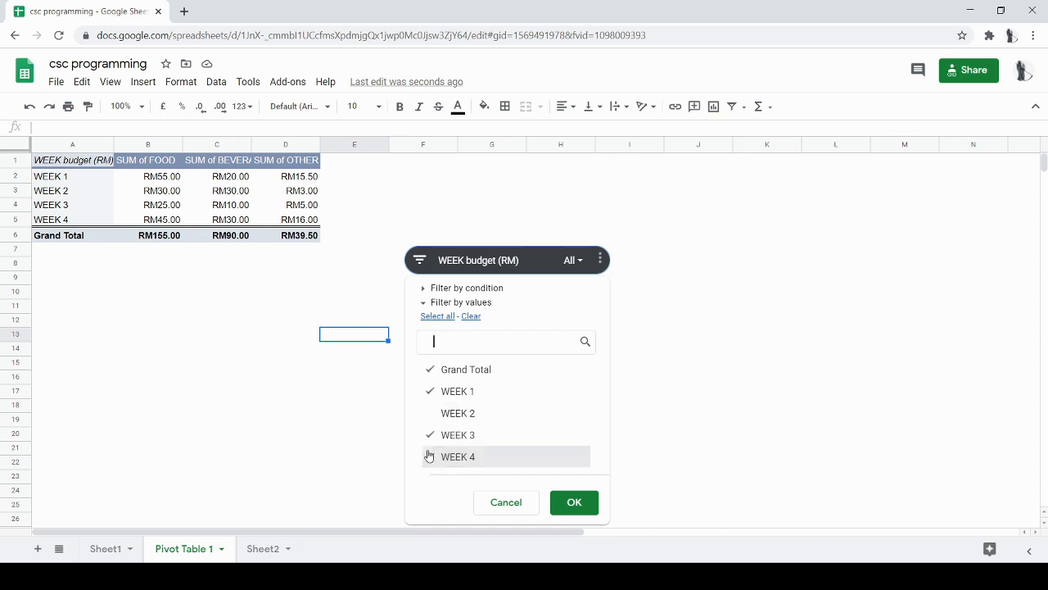
pyautogui.click(428, 457)
pyautogui.click(434, 392)
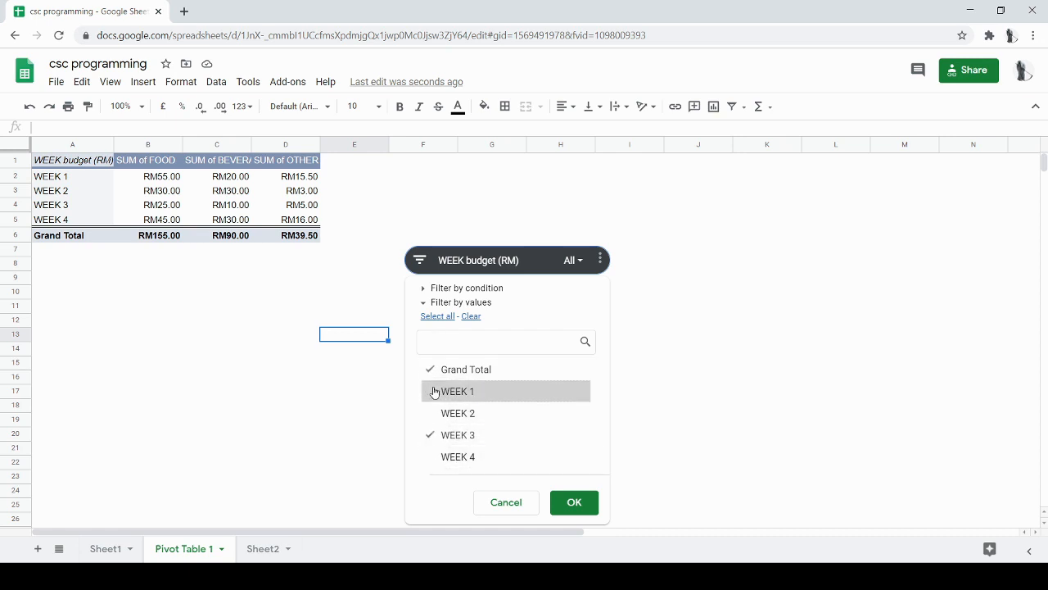
pyautogui.click(573, 501)
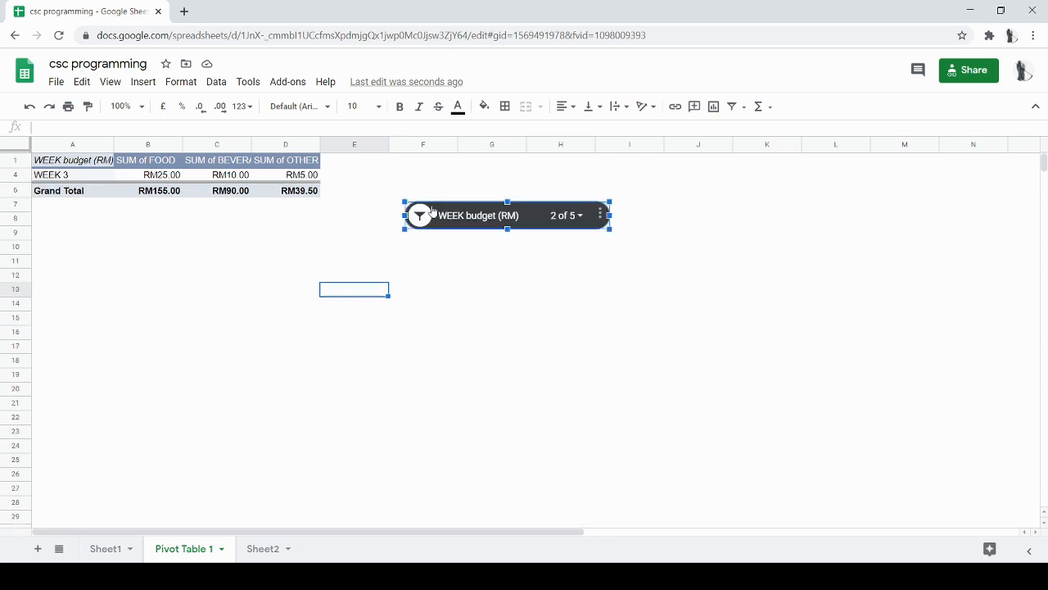
pyautogui.moveTo(82, 172); pyautogui.dragTo(308, 187)
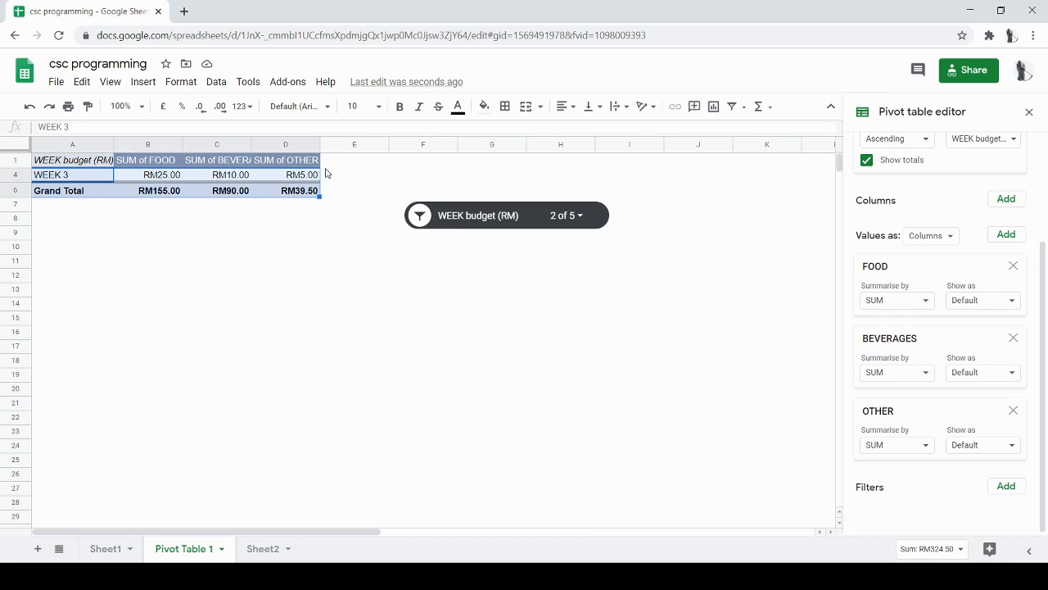
# Re-include WEEK 1, WEEK 2 and WEEK 4 in the slicer's filter values
pyautogui.click(573, 211)
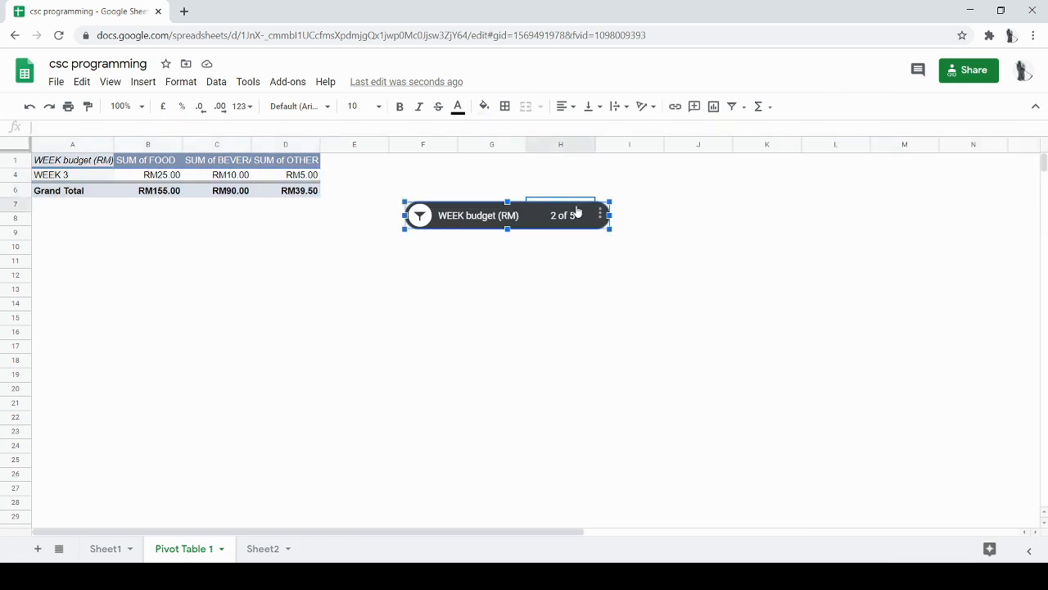
pyautogui.click(567, 214)
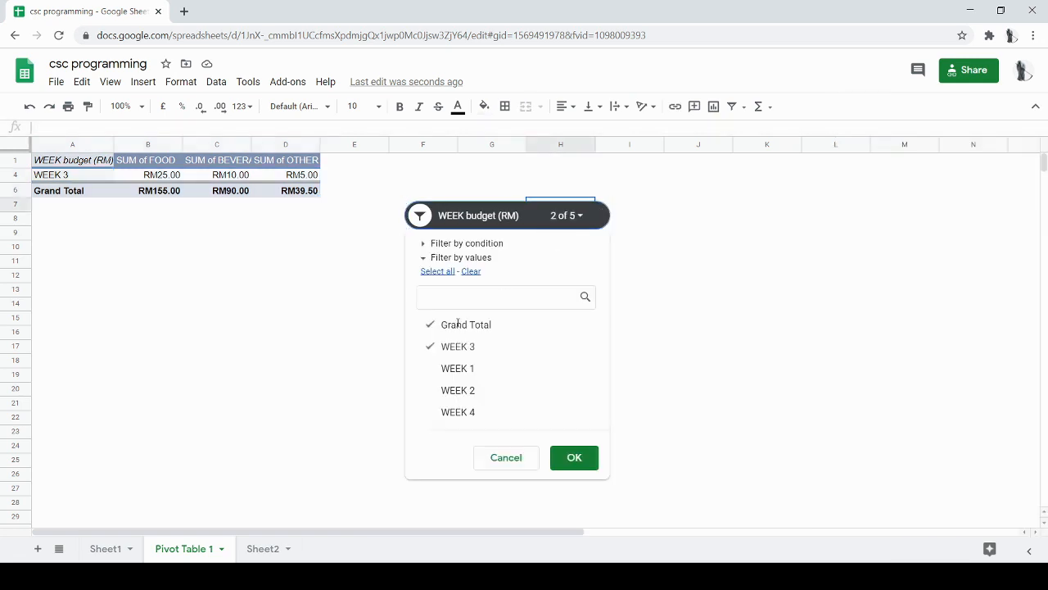
pyautogui.click(440, 368)
pyautogui.click(425, 390)
pyautogui.click(430, 412)
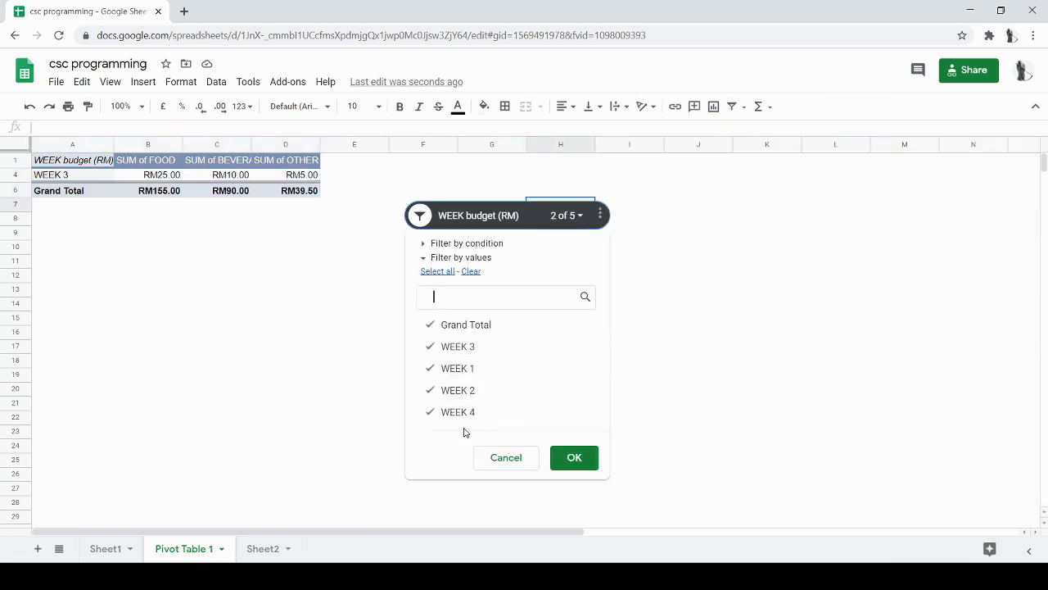
pyautogui.click(572, 457)
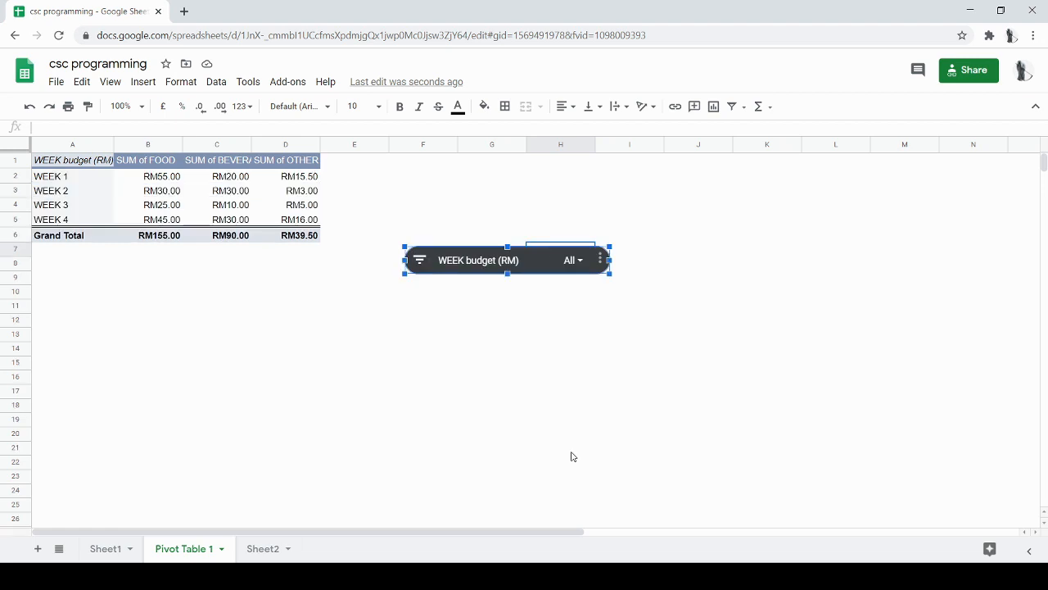
# Insert a column chart from the pivot table range A1:D5 and place it below the slicer
pyautogui.click(152, 85)
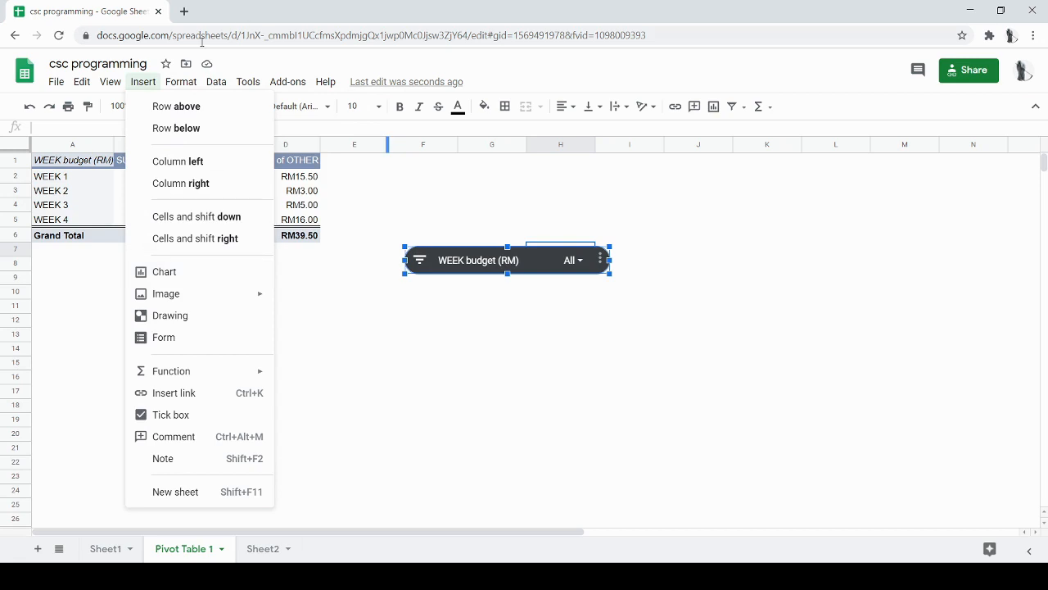
pyautogui.click(418, 192)
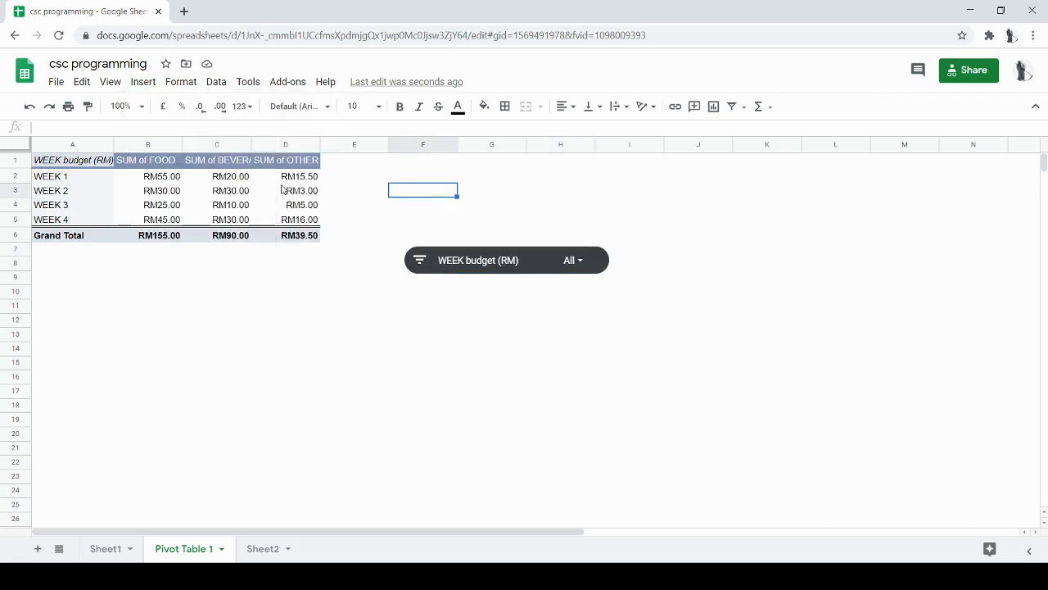
pyautogui.moveTo(90, 168); pyautogui.dragTo(318, 218)
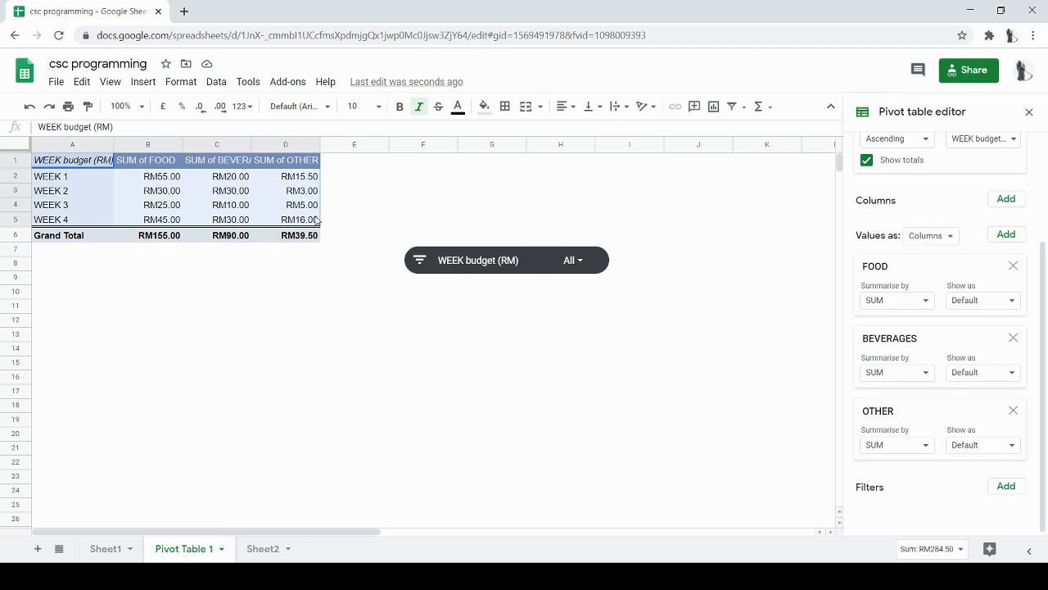
pyautogui.click(136, 83)
pyautogui.click(160, 279)
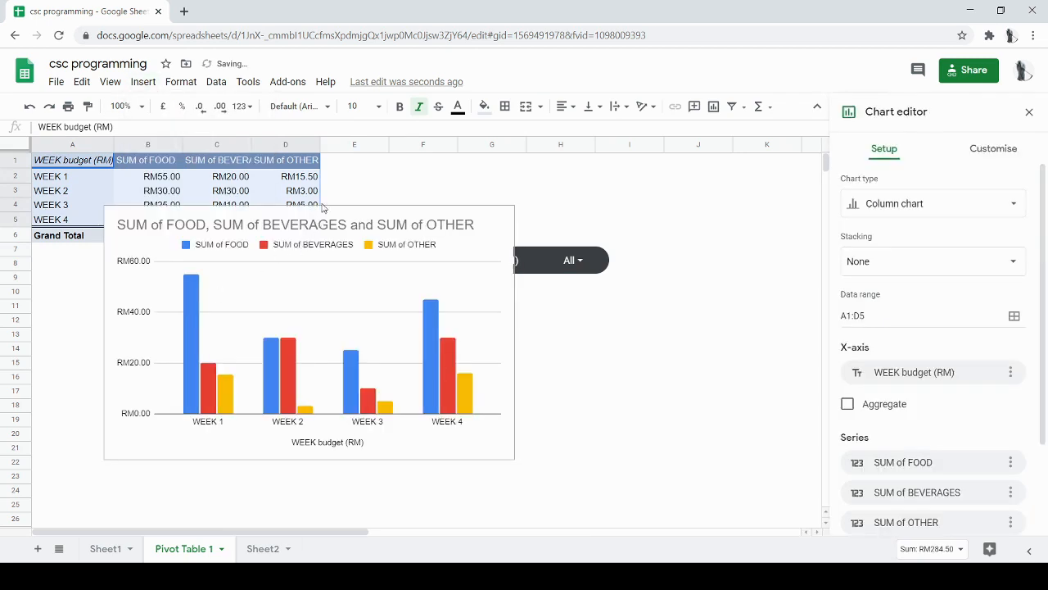
pyautogui.click(382, 299)
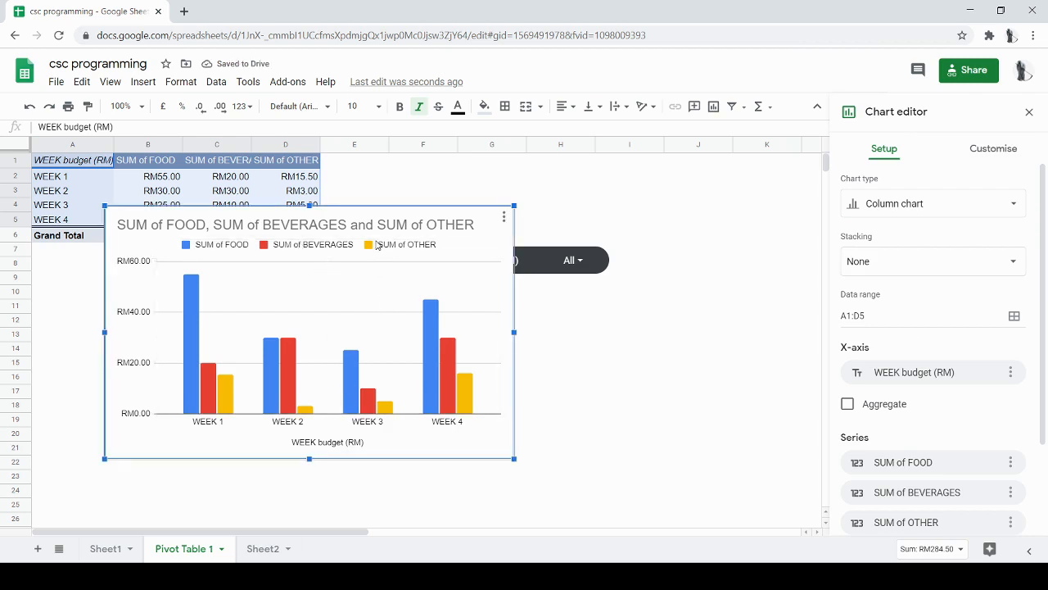
pyautogui.moveTo(379, 224); pyautogui.dragTo(520, 301)
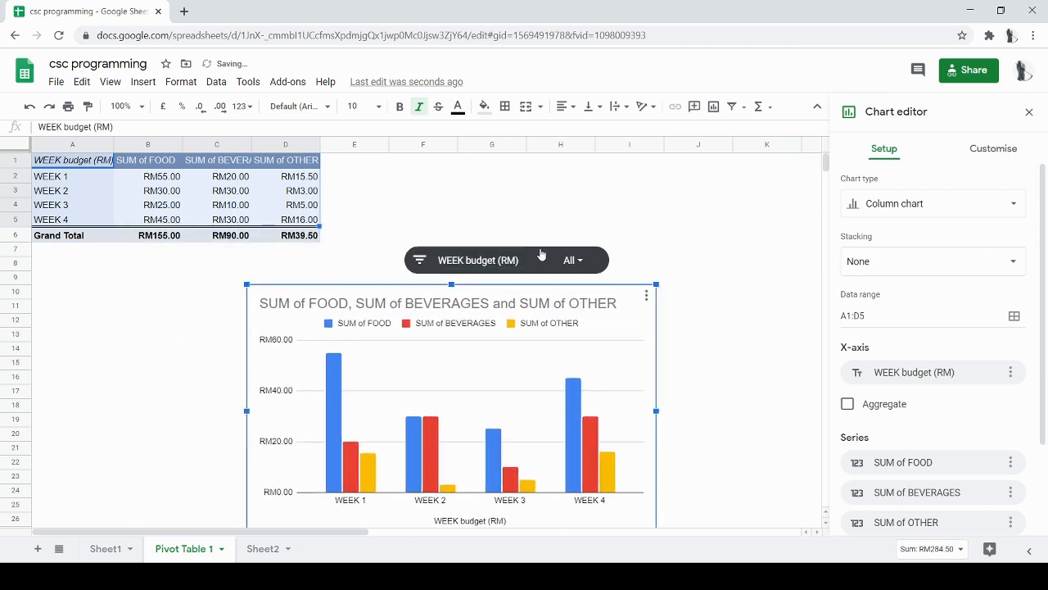
# Filter the pivot table and chart with the slicer to WEEK 1 and Grand Total by excluding WEEK 2, WEEK 3 and WEEK 4
pyautogui.click(501, 260)
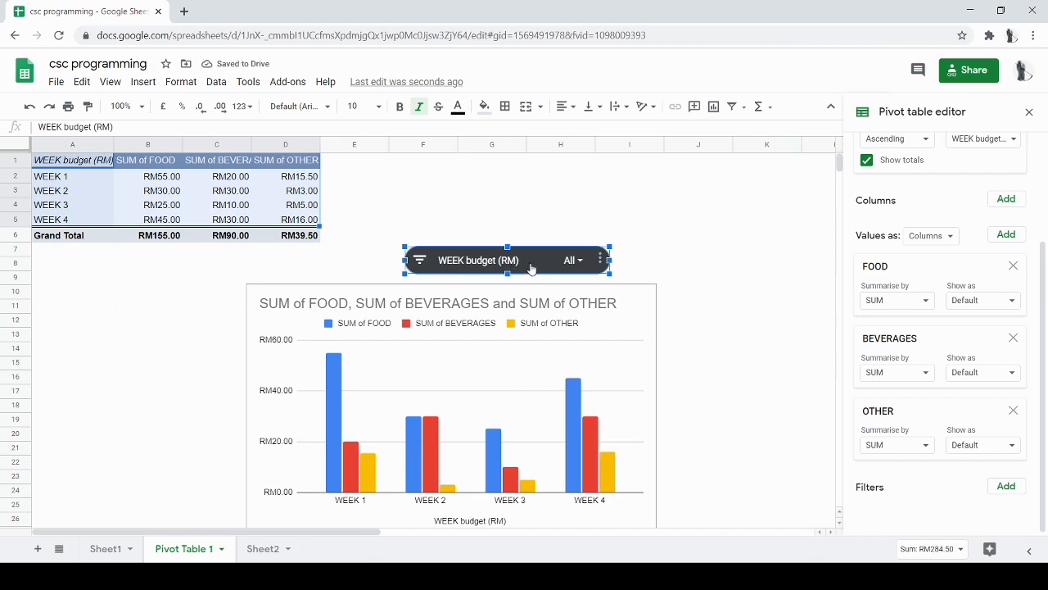
pyautogui.click(581, 261)
pyautogui.click(431, 415)
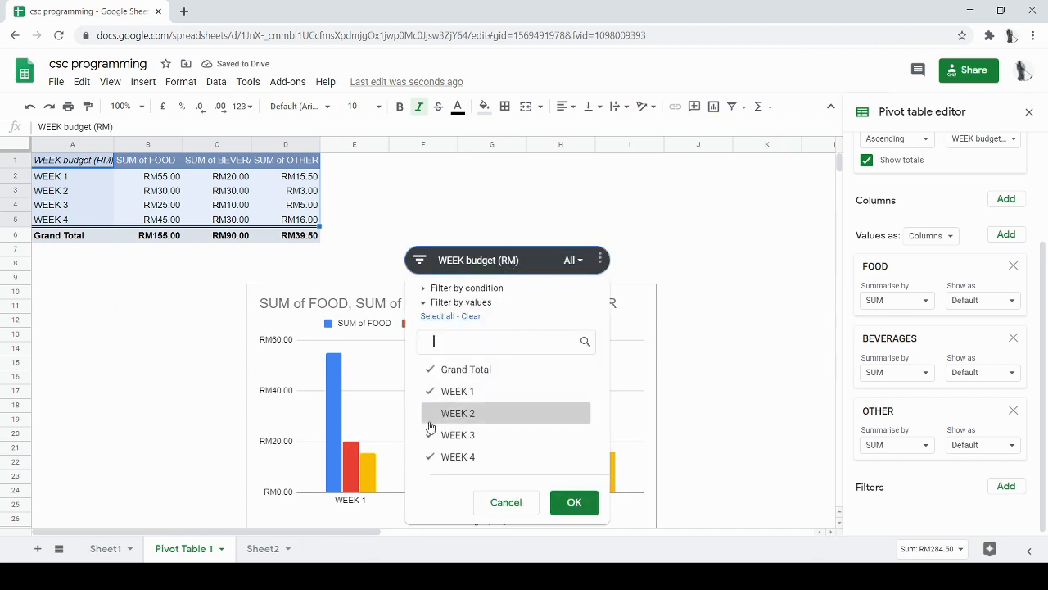
pyautogui.click(426, 436)
pyautogui.click(435, 457)
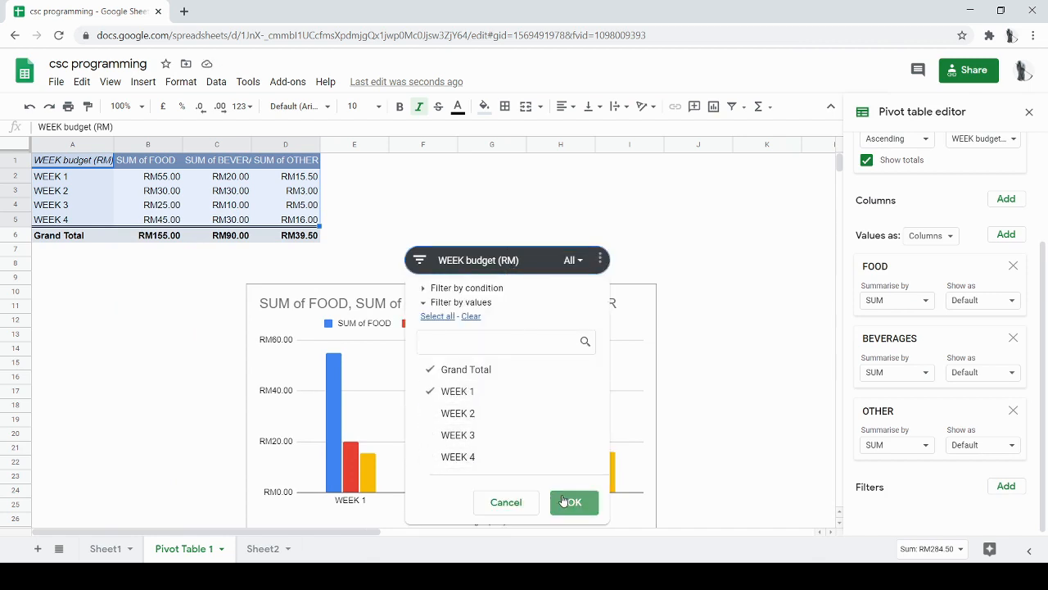
pyautogui.click(574, 502)
pyautogui.click(674, 306)
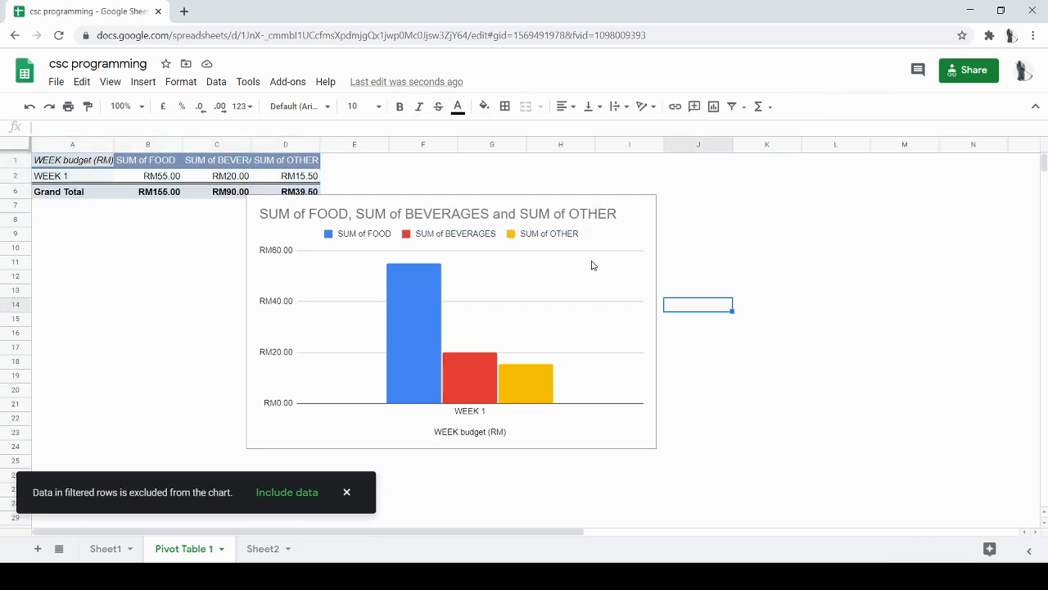
# Move the chart down clear of the slicer and table, and position the slicer just above the chart
pyautogui.click(577, 215)
pyautogui.moveTo(583, 219); pyautogui.dragTo(543, 281)
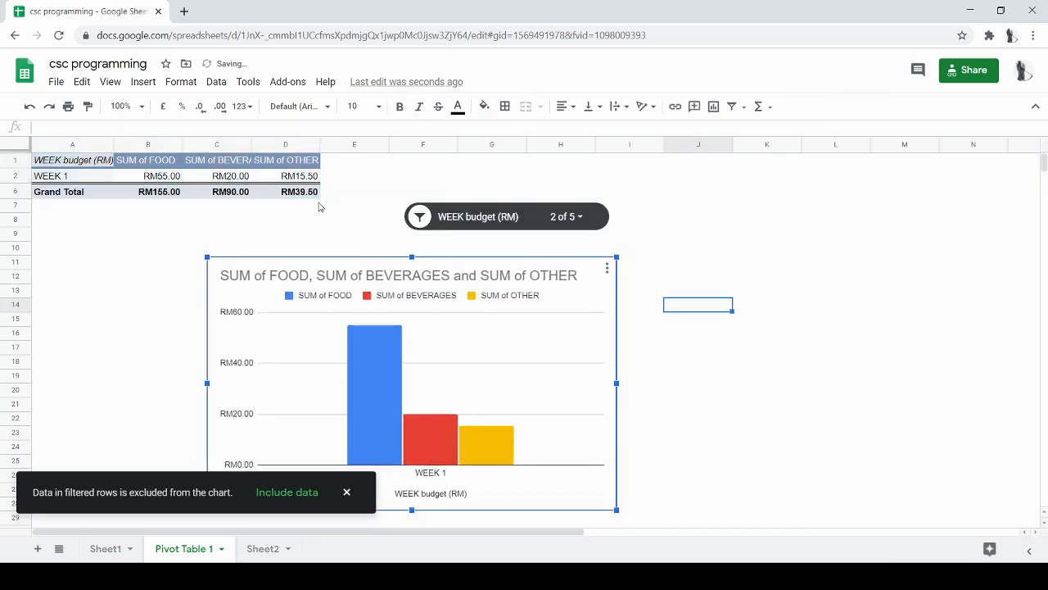
pyautogui.click(487, 217)
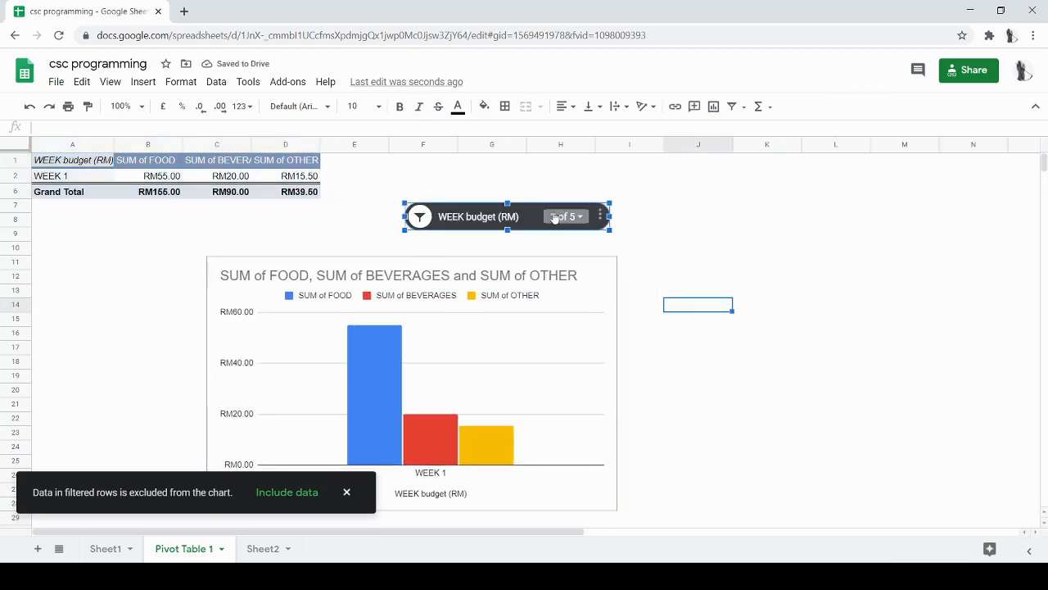
pyautogui.moveTo(538, 215)
pyautogui.mouseDown()
pyautogui.moveTo(557, 227)
pyautogui.moveTo(546, 228)
pyautogui.mouseUp()
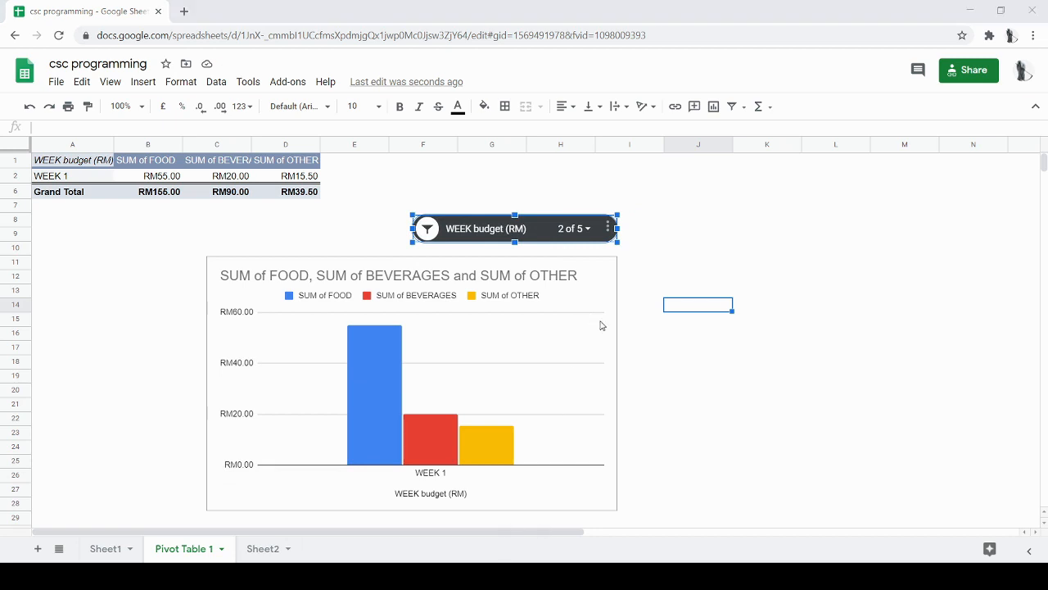
# Open the WEEK budget (RM) slicer's filter values
pyautogui.click(698, 136)
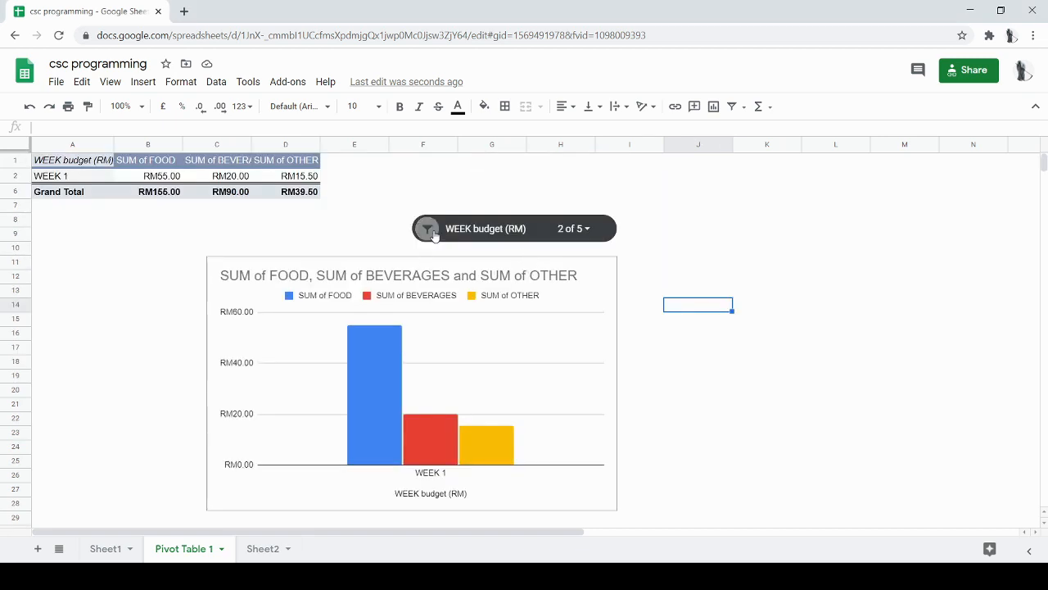
pyautogui.click(574, 229)
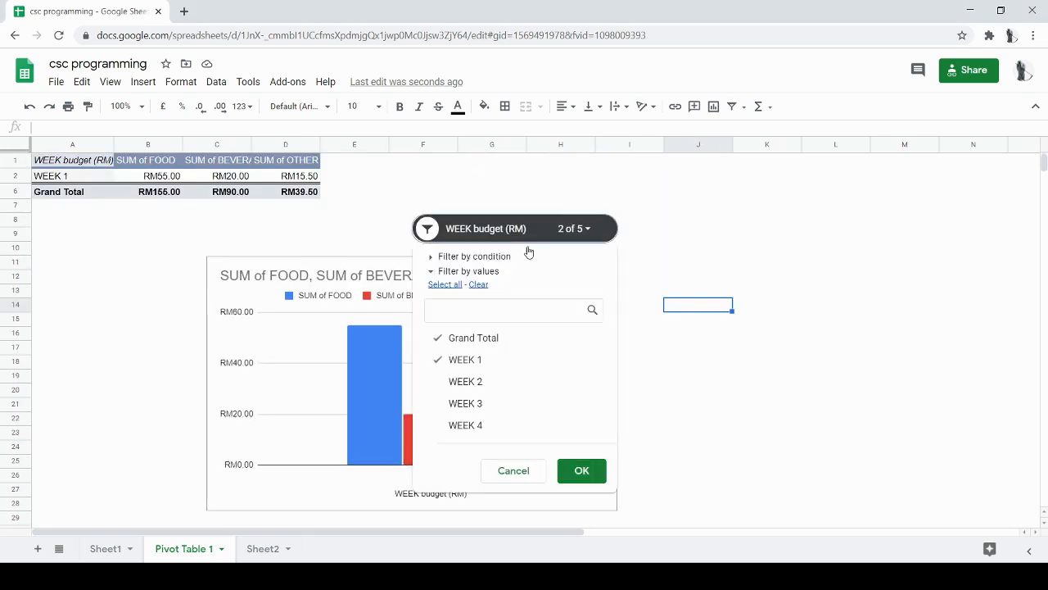